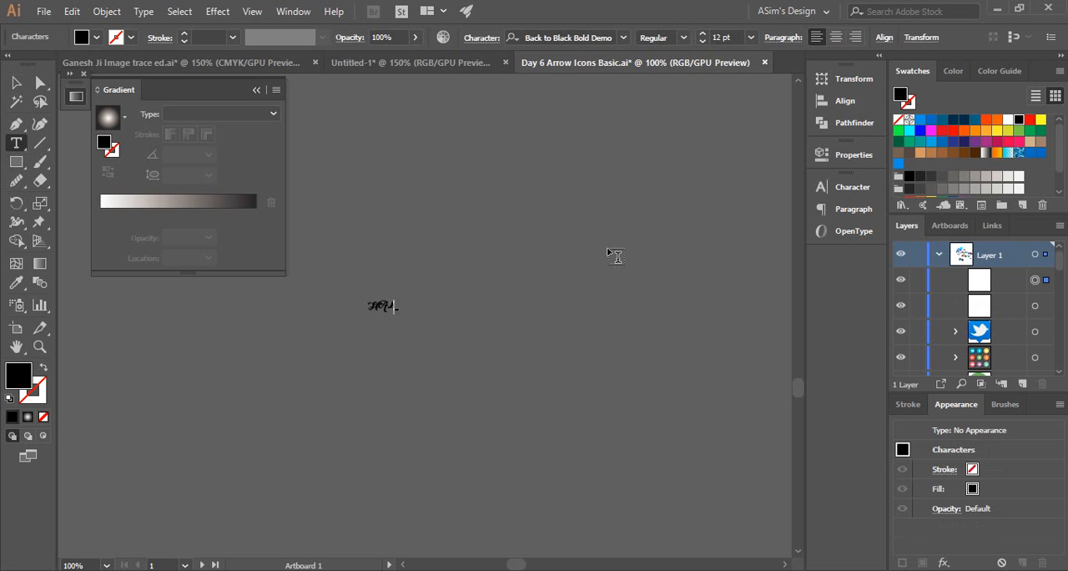
Replace the typed letters with the word Halftone and enlarge the text object to about 164 pt
key(BackSpace)
key(BackSpace)
click(16, 81)
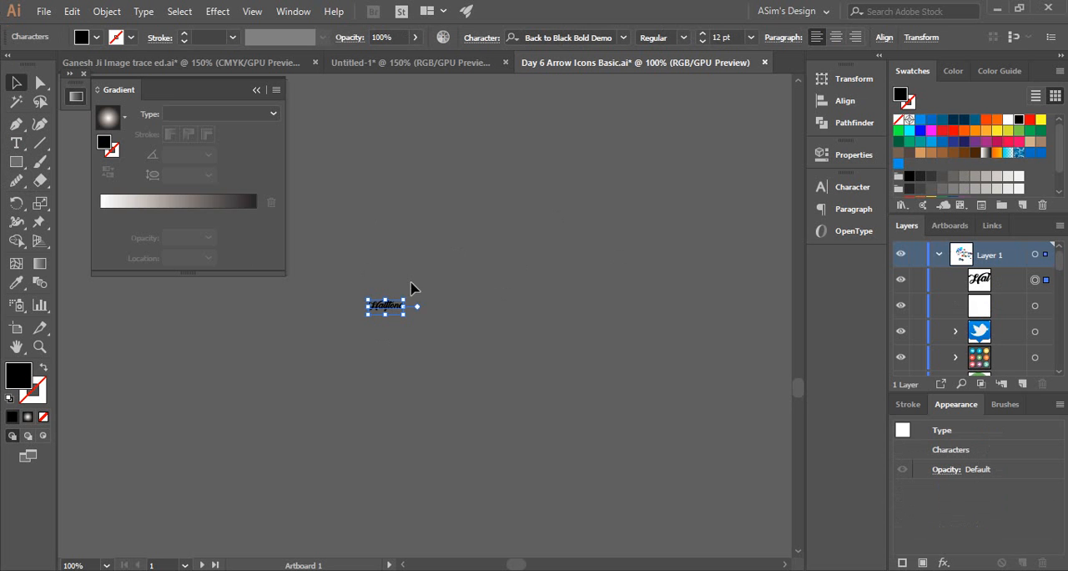
drag(403, 298, 628, 205)
drag(426, 266, 522, 359)
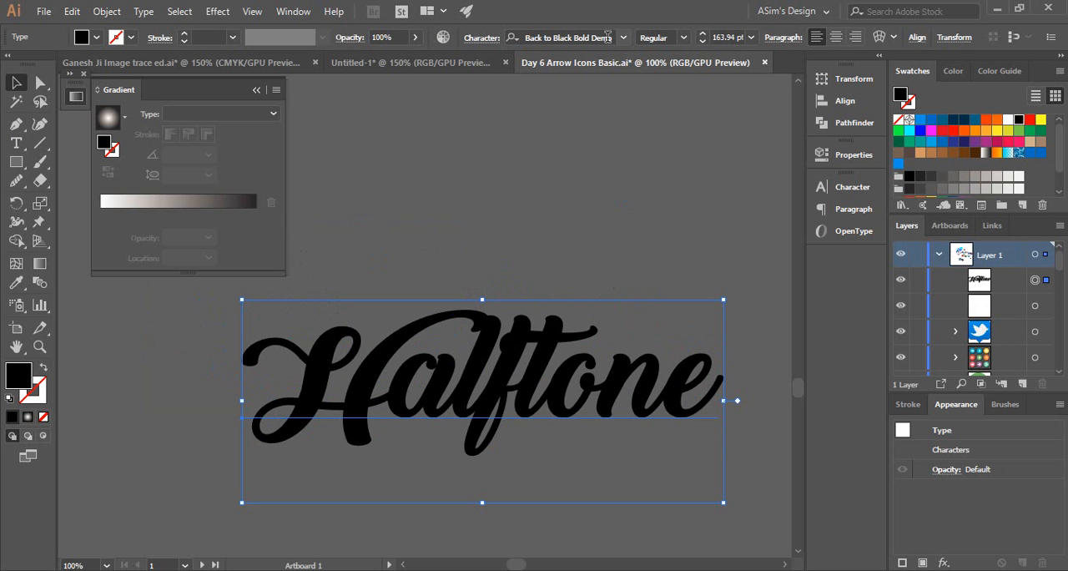
Collapse the gradient settings and move the Halftone text higher in the empty canvas area
click(538, 243)
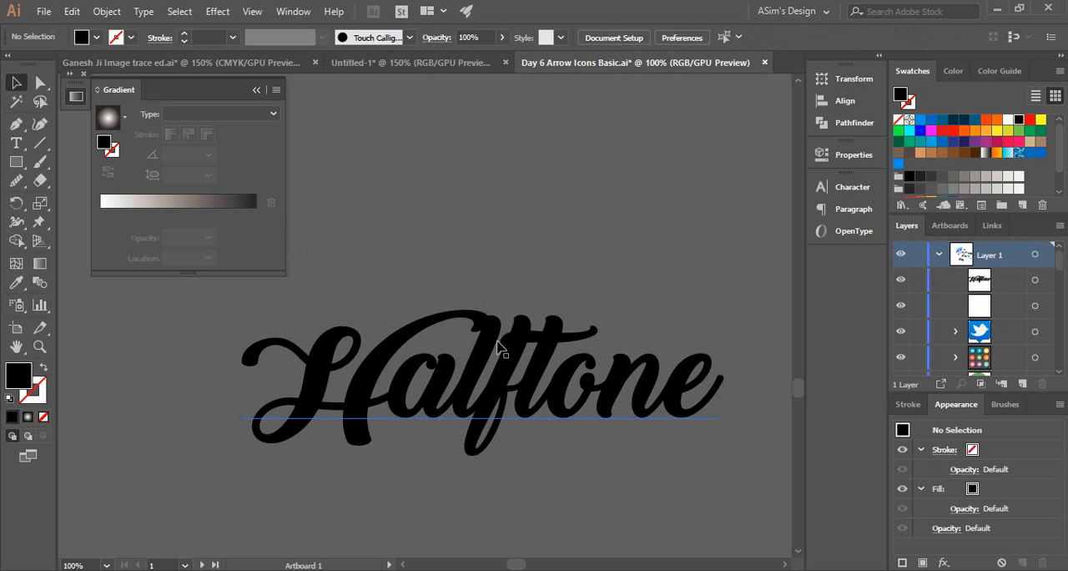
drag(460, 341, 407, 341)
click(493, 246)
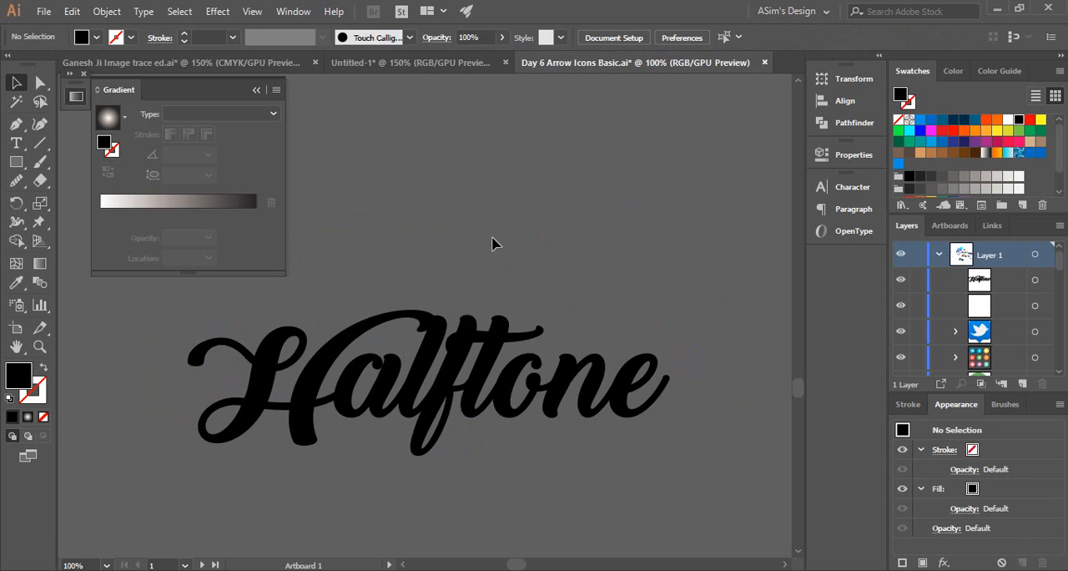
click(258, 89)
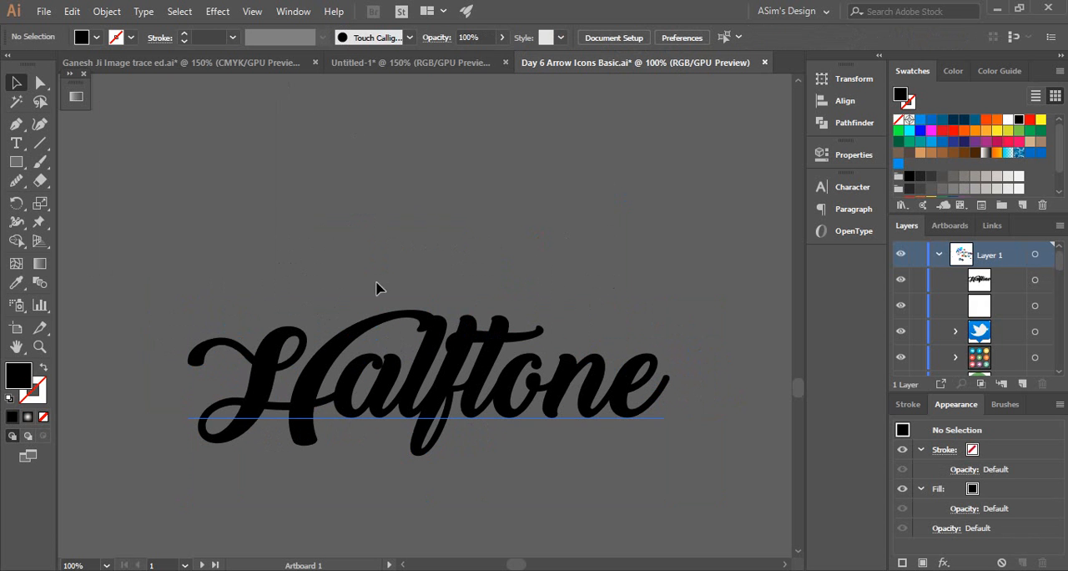
drag(221, 333, 205, 203)
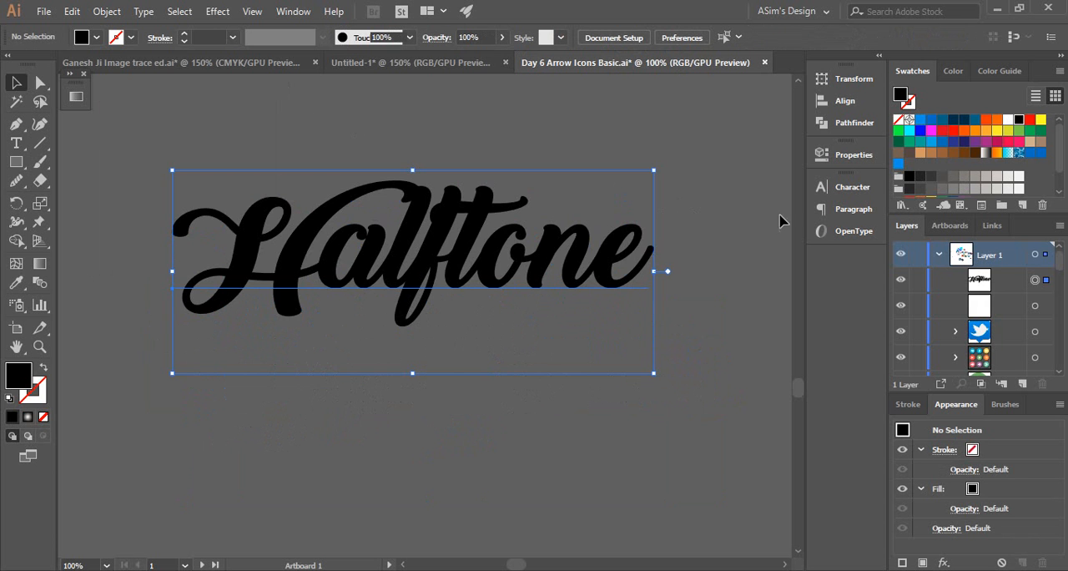
Examine the OpenType and character settings of the Halftone text
click(852, 234)
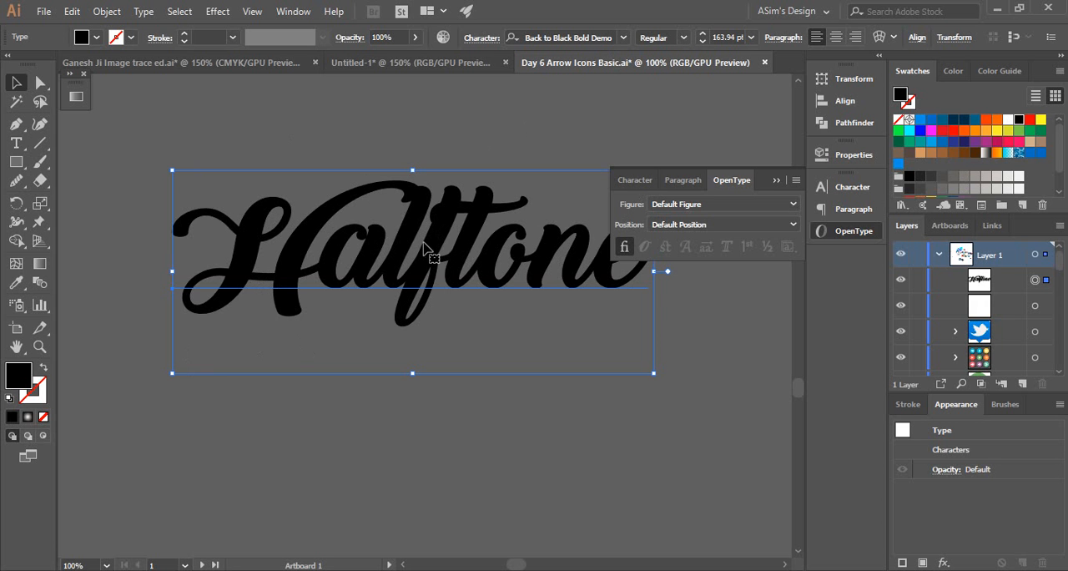
drag(522, 266, 451, 316)
drag(276, 313, 328, 284)
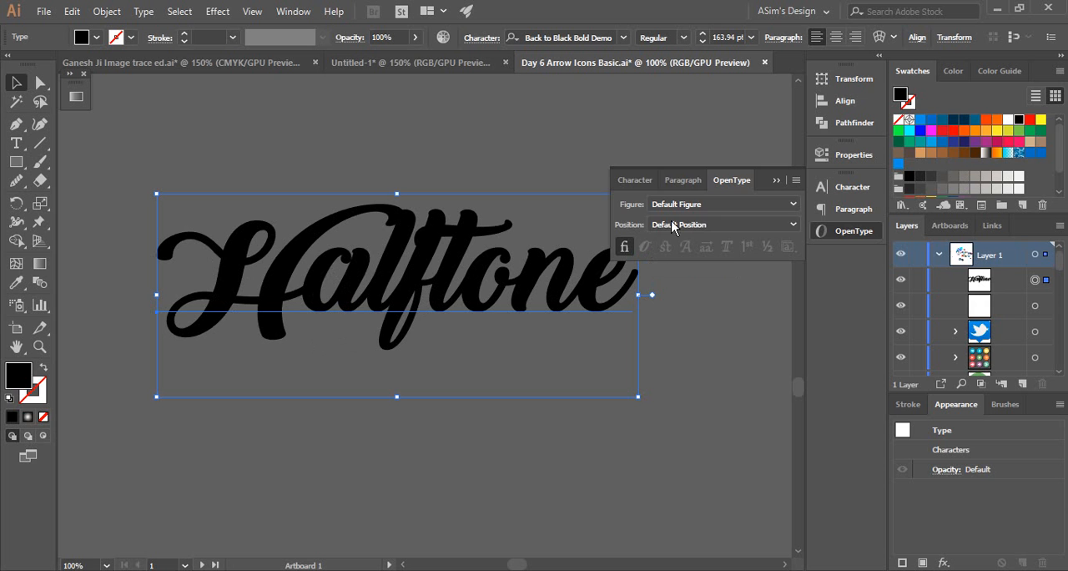
click(637, 180)
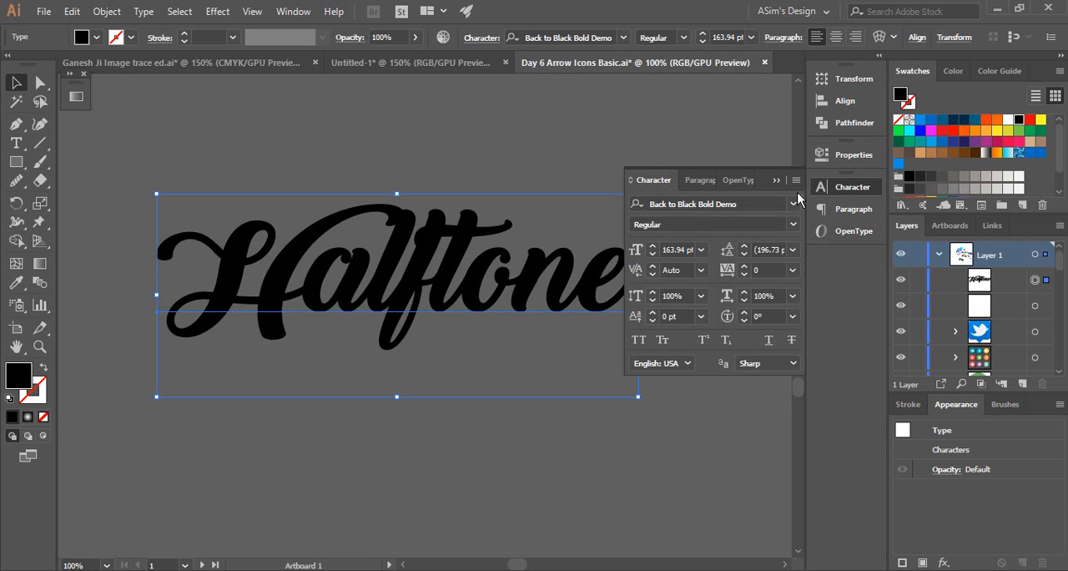
click(851, 190)
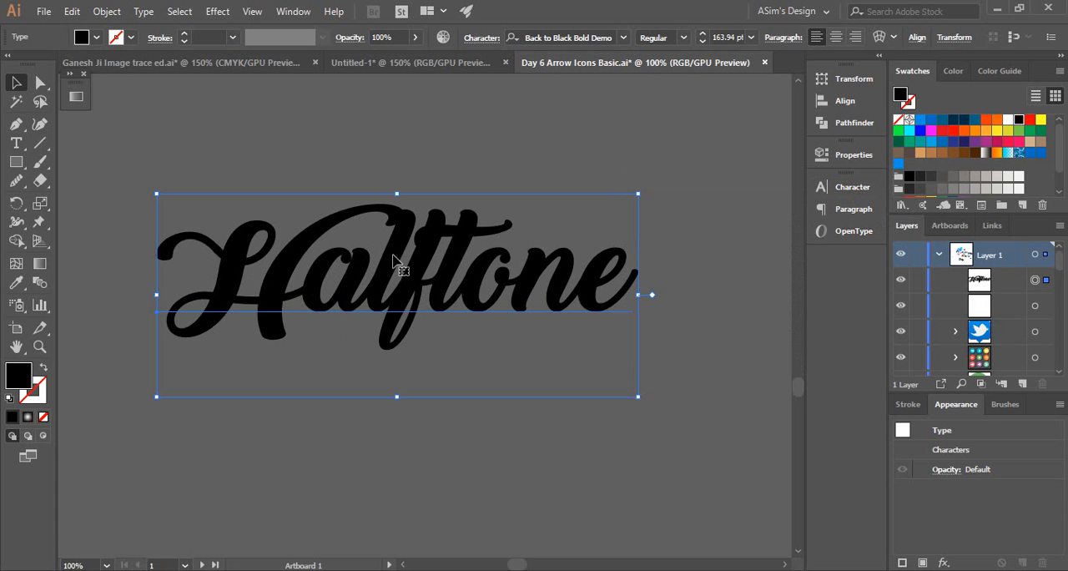
Enlarge the Halftone text to about 187 pt and recentre it in the empty canvas area
click(588, 138)
click(413, 244)
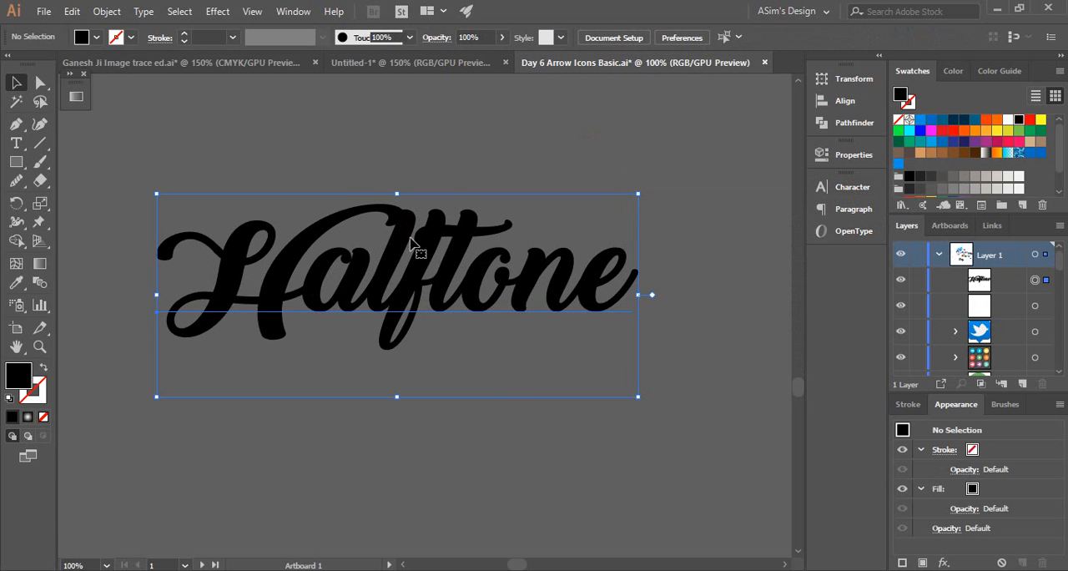
drag(637, 396, 707, 428)
drag(451, 305, 397, 316)
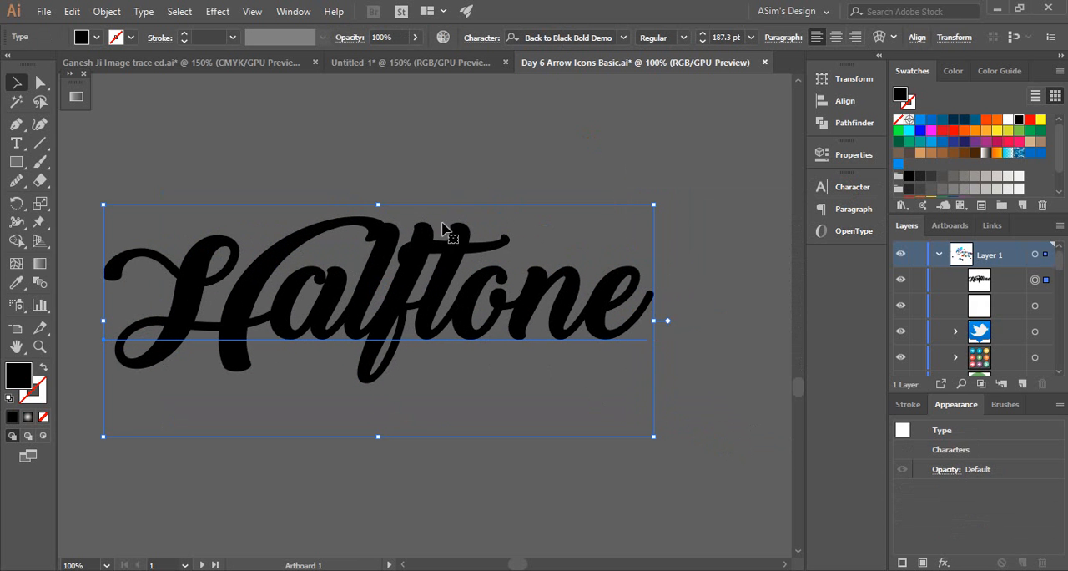
Convert the Halftone text to outlines
right_click(383, 247)
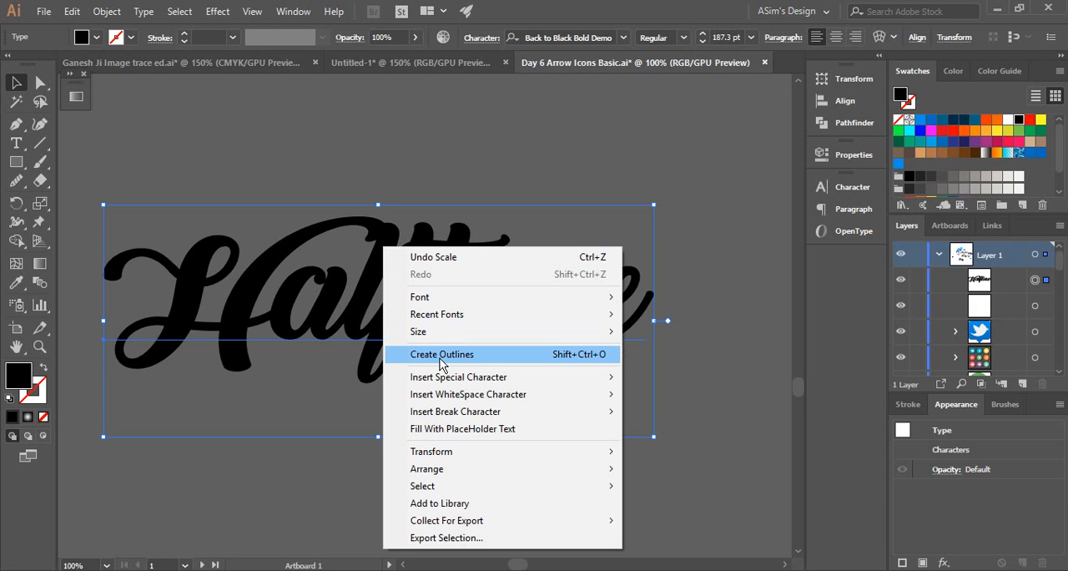
click(441, 360)
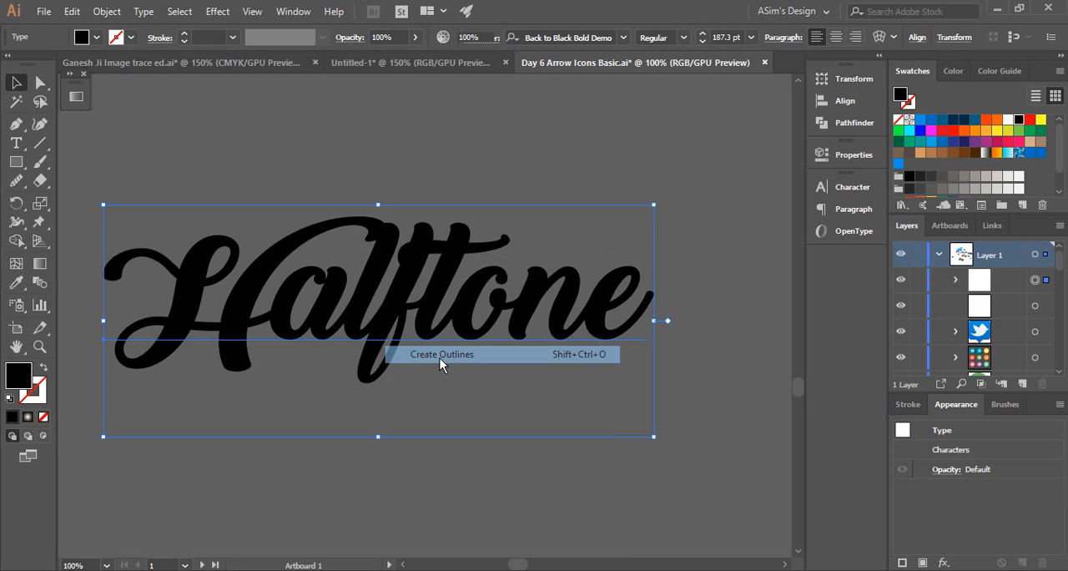
click(330, 309)
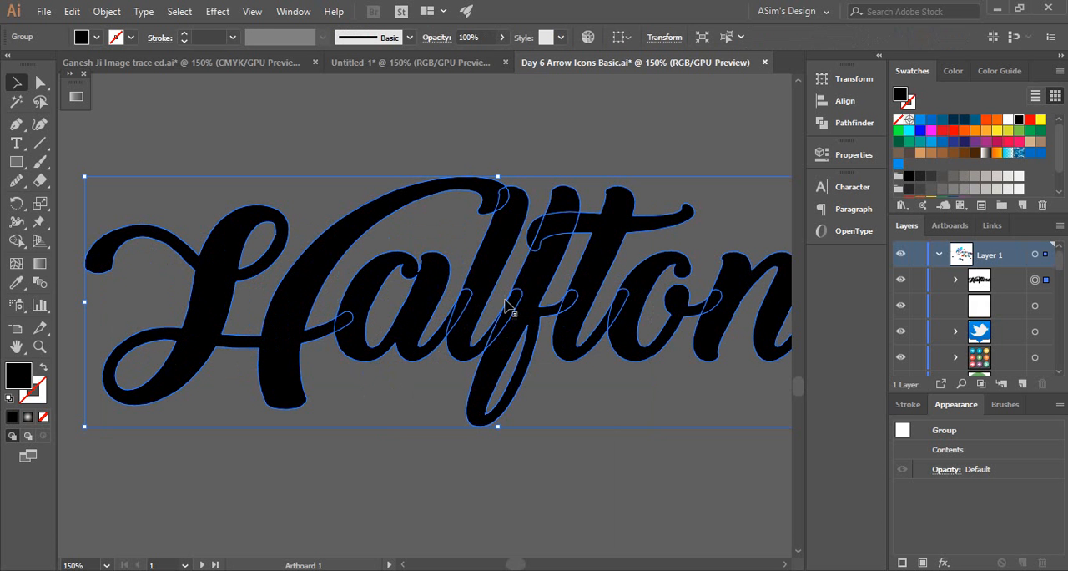
drag(525, 304, 494, 308)
Ungroup the outlined Halftone lettering into separate letter shapes
click(355, 381)
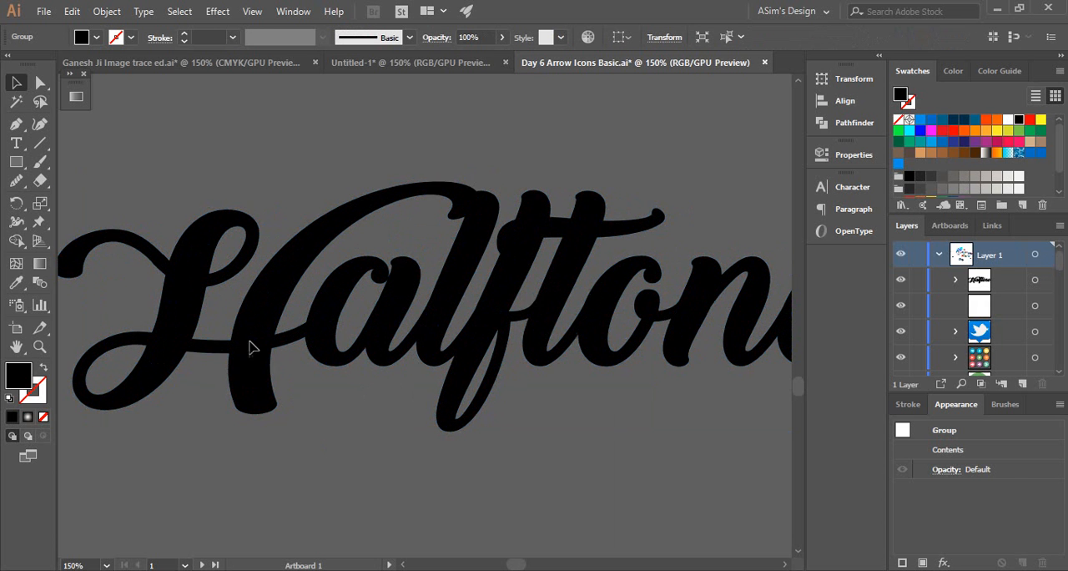
click(254, 344)
click(316, 205)
click(319, 232)
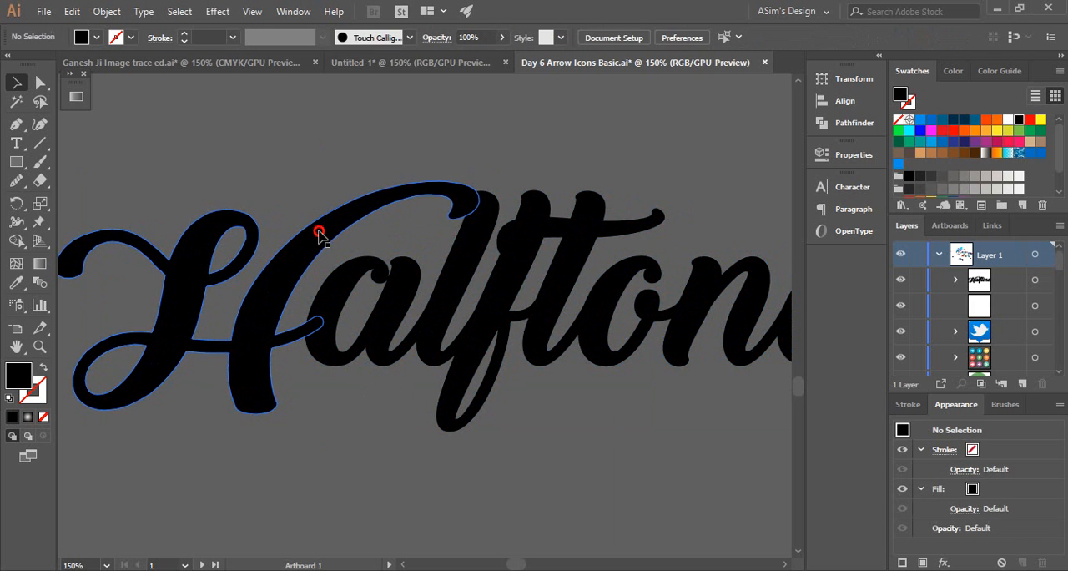
Check the individual letters of Halftone as separate, overlapping shapes
click(448, 142)
click(350, 271)
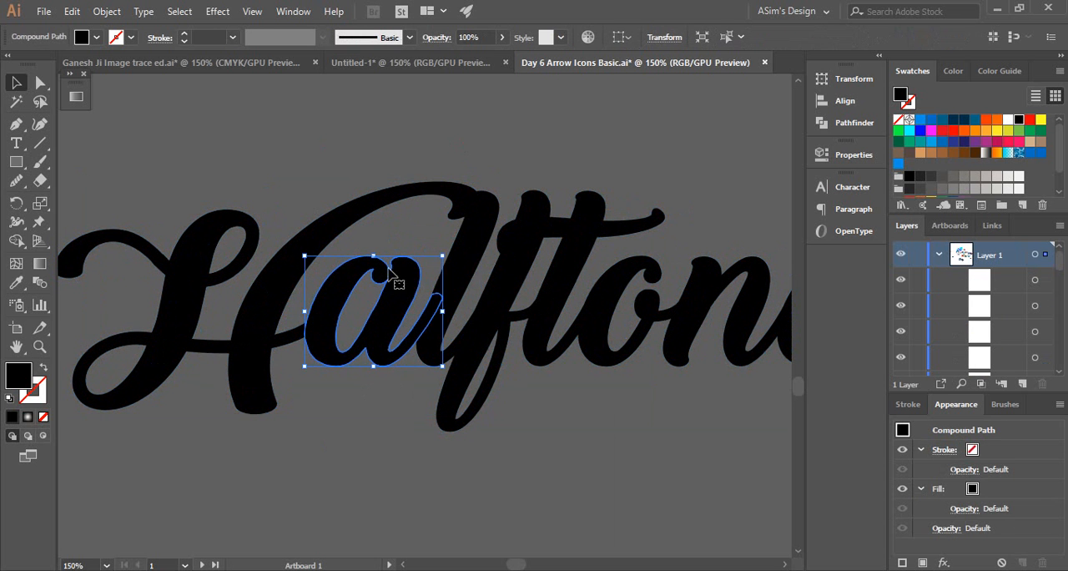
click(460, 245)
click(534, 211)
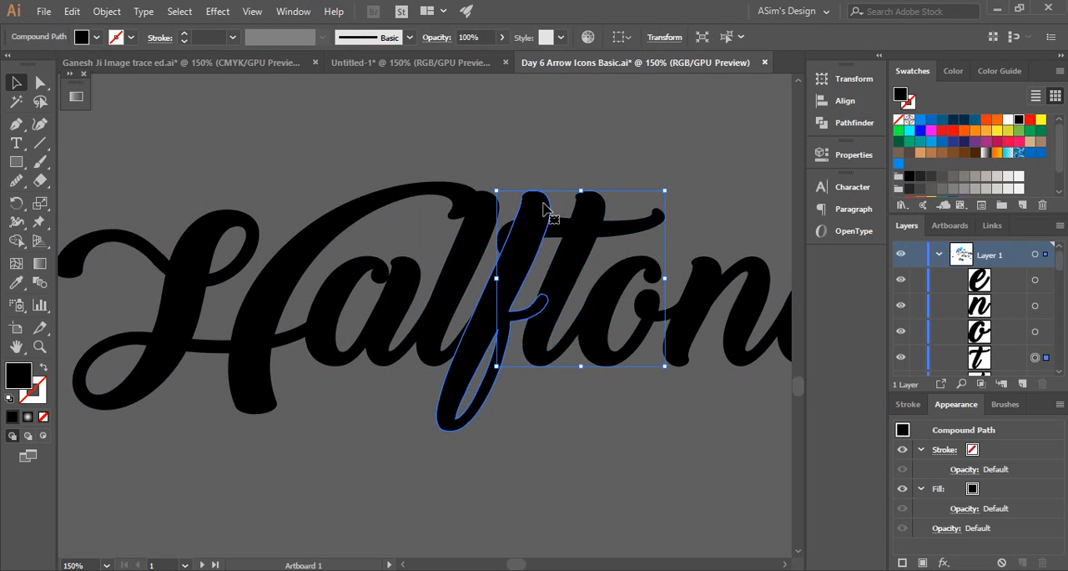
click(635, 275)
click(693, 273)
scroll(687, 267, down, 1)
drag(688, 267, 538, 250)
click(421, 180)
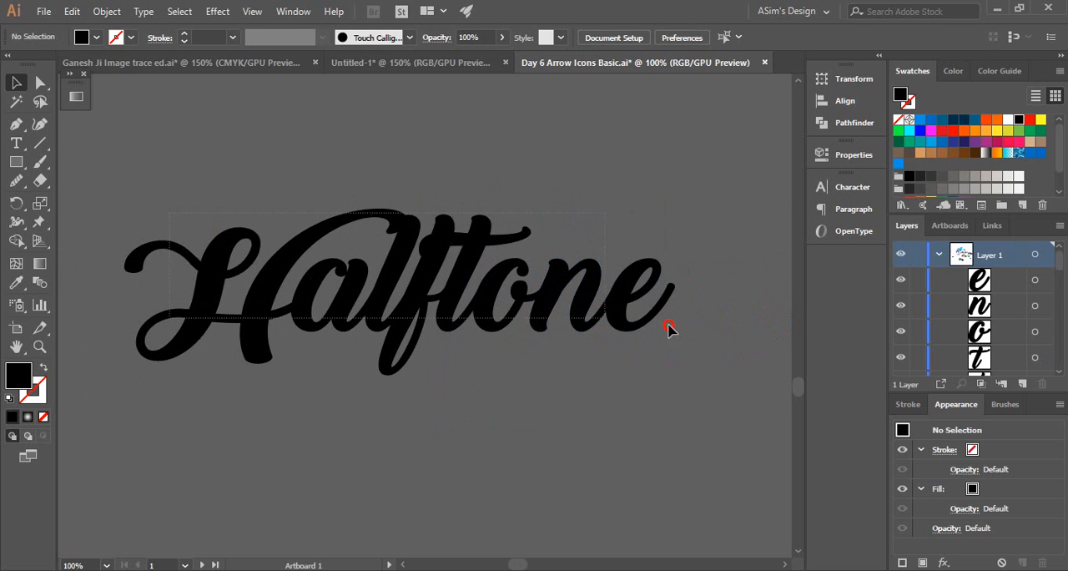
Unite all the Halftone letters into a single shape with Pathfinder and inspect the joined strokes
key(ctrl+a)
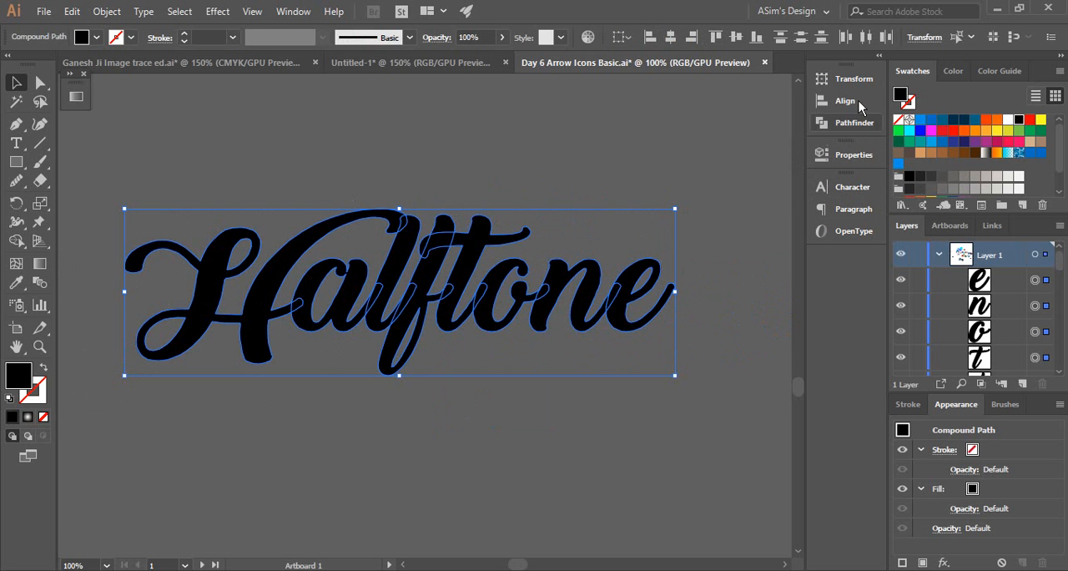
click(850, 125)
click(639, 112)
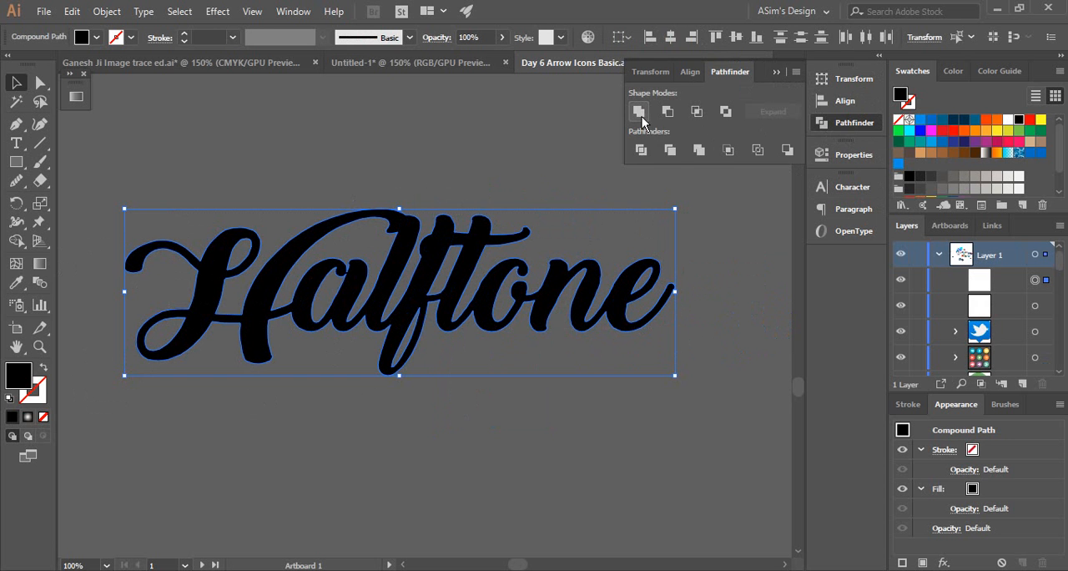
drag(273, 298, 331, 322)
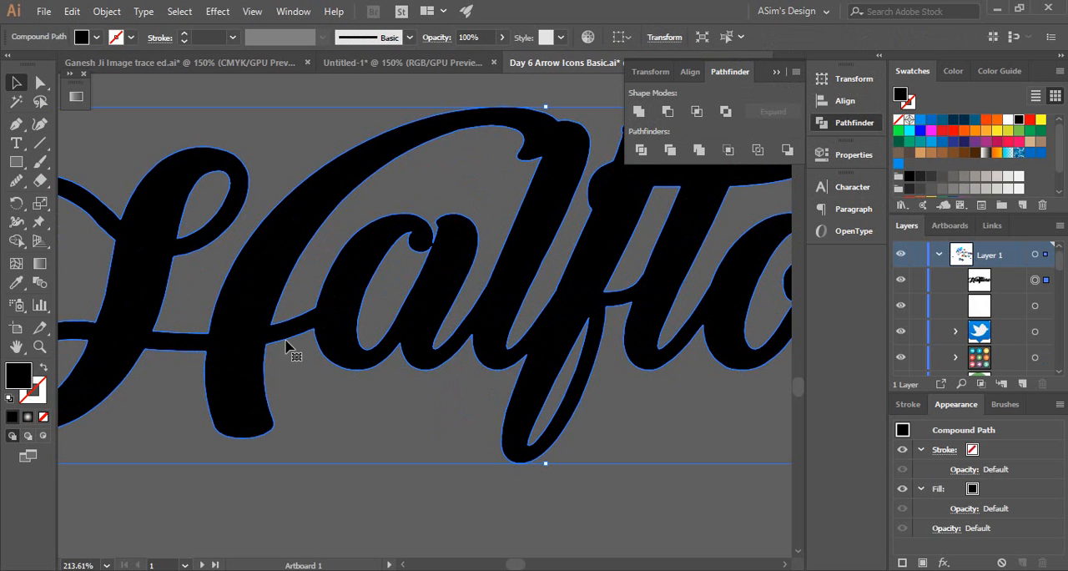
ctrl+alt+click(378, 303)
ctrl+alt+click(389, 304)
drag(339, 356, 234, 380)
ctrl+alt+click(342, 316)
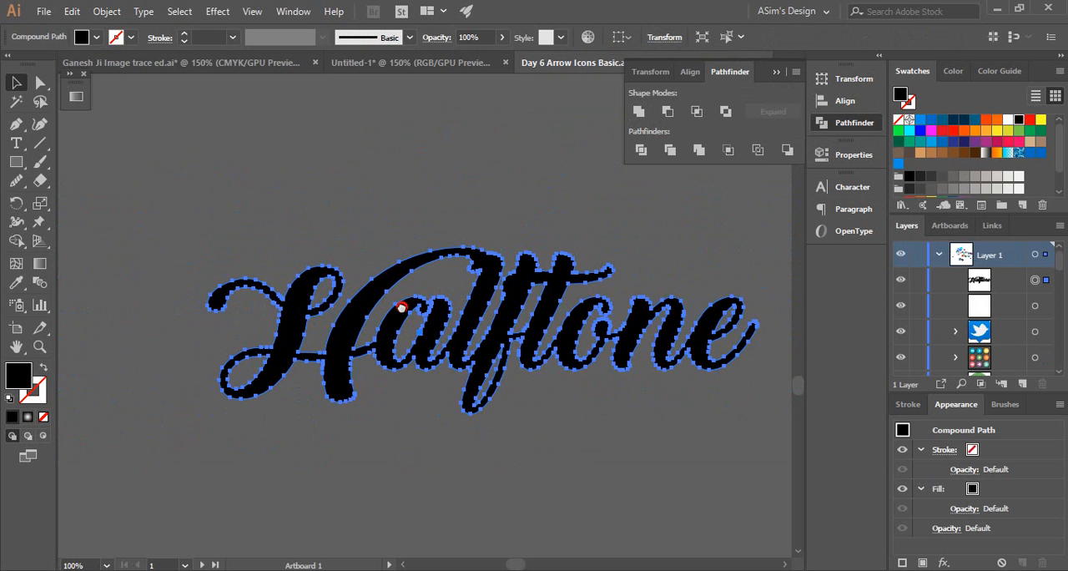
click(400, 179)
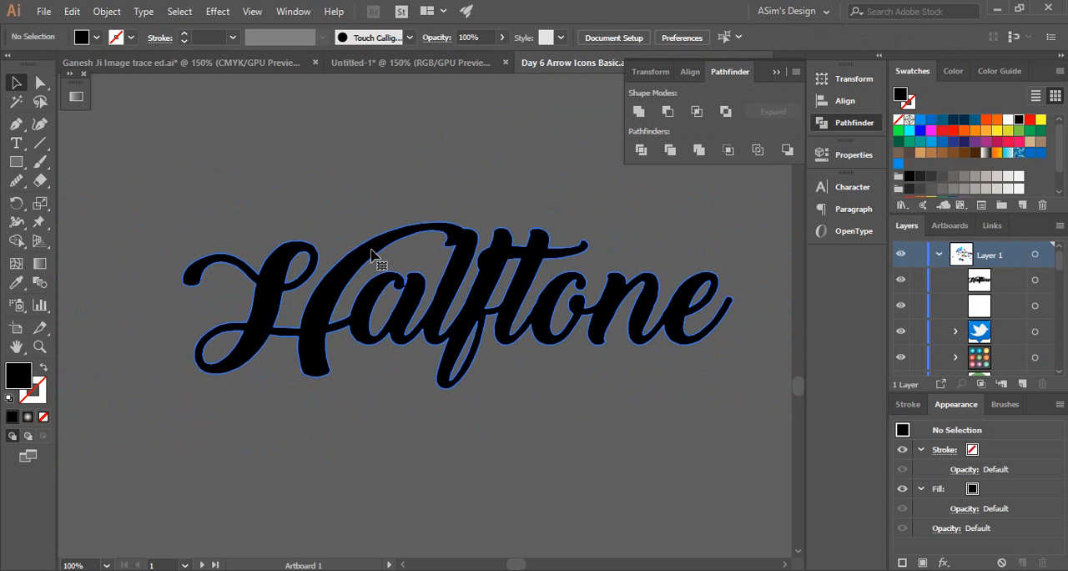
Copy the united Halftone lettering and paste the duplicate directly behind the original
click(374, 255)
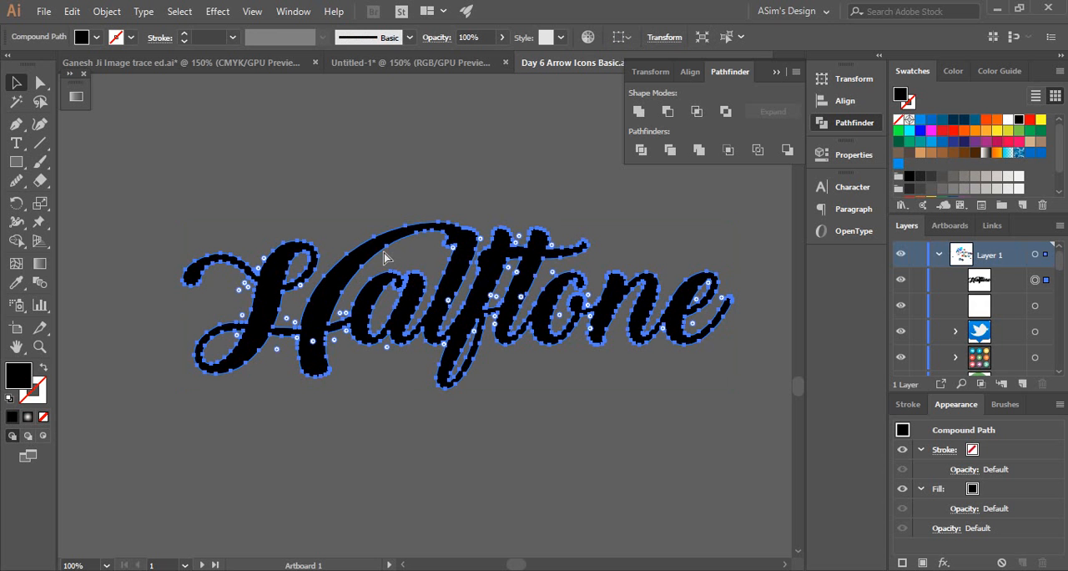
key(ctrl+c)
key(ctrl+b)
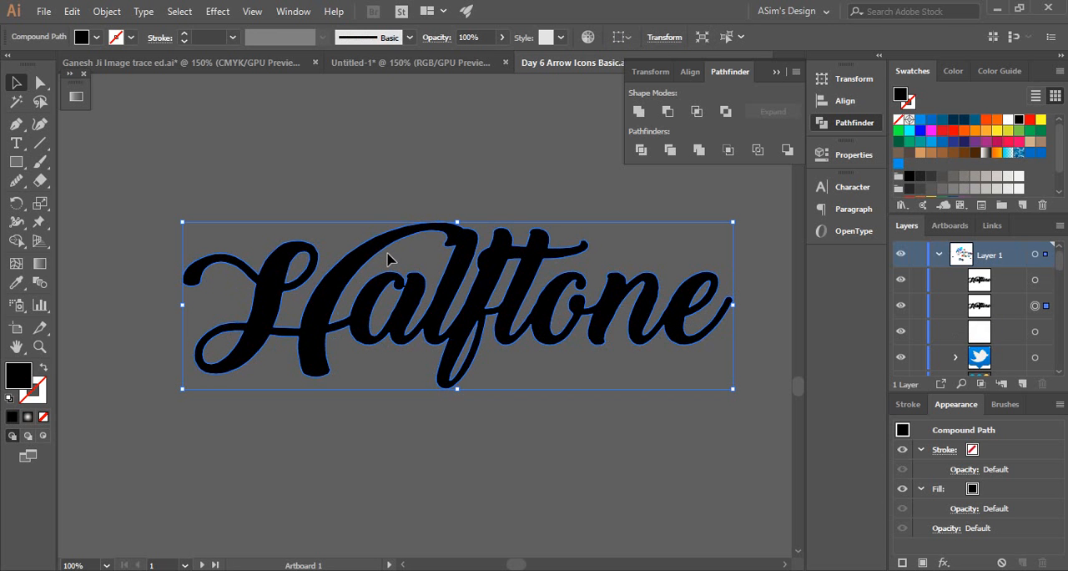
Offset the rear copy of Halftone well below and slightly right of the front lettering
key(shift+Down)
key(shift+Down)
key(shift+Down)
key(shift+Down)
key(shift+Down)
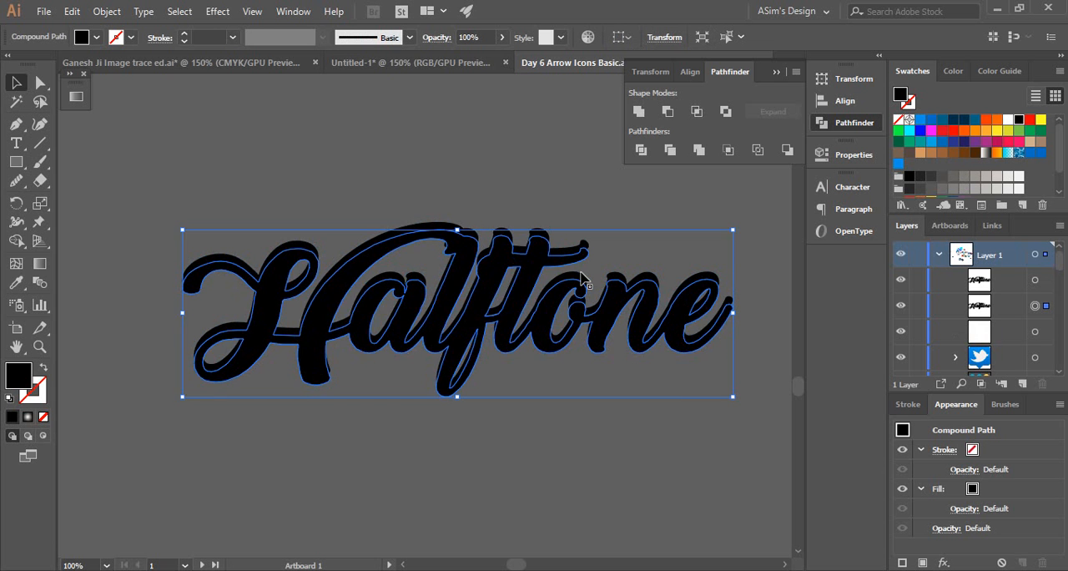
key(shift+Right)
key(shift+Right)
key(shift+Right)
key(shift+Right)
key(shift+Right)
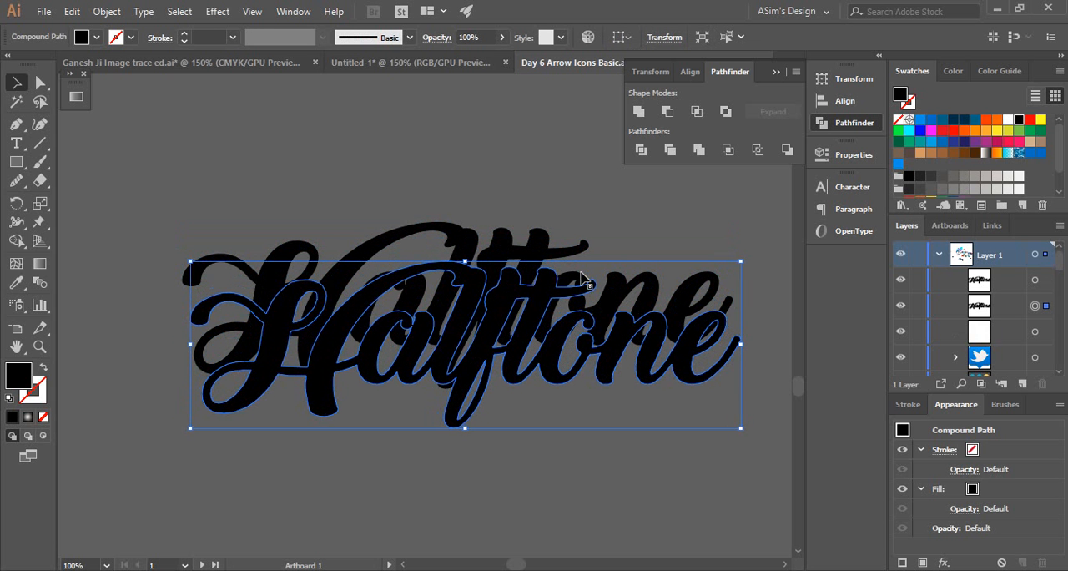
key(shift+Down)
key(shift+Right)
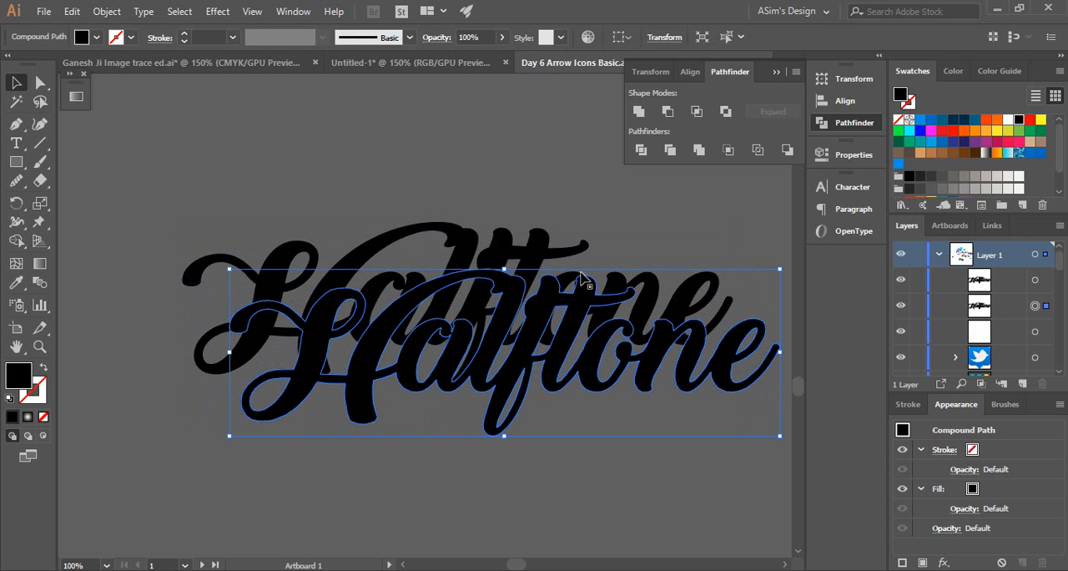
key(shift+Up)
key(shift+Up)
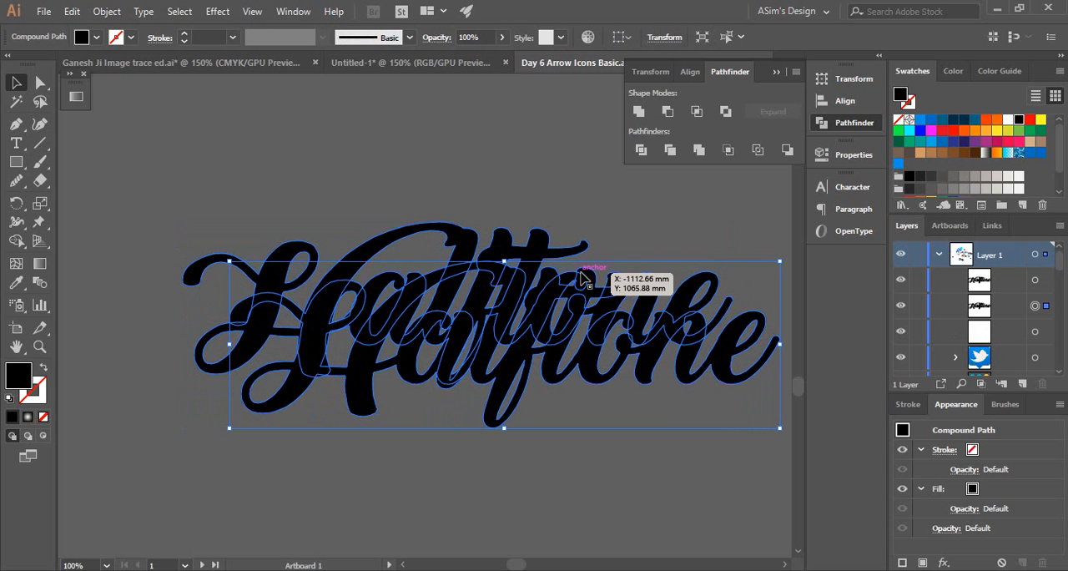
key(shift+Left)
key(shift+Left)
key(shift+Left)
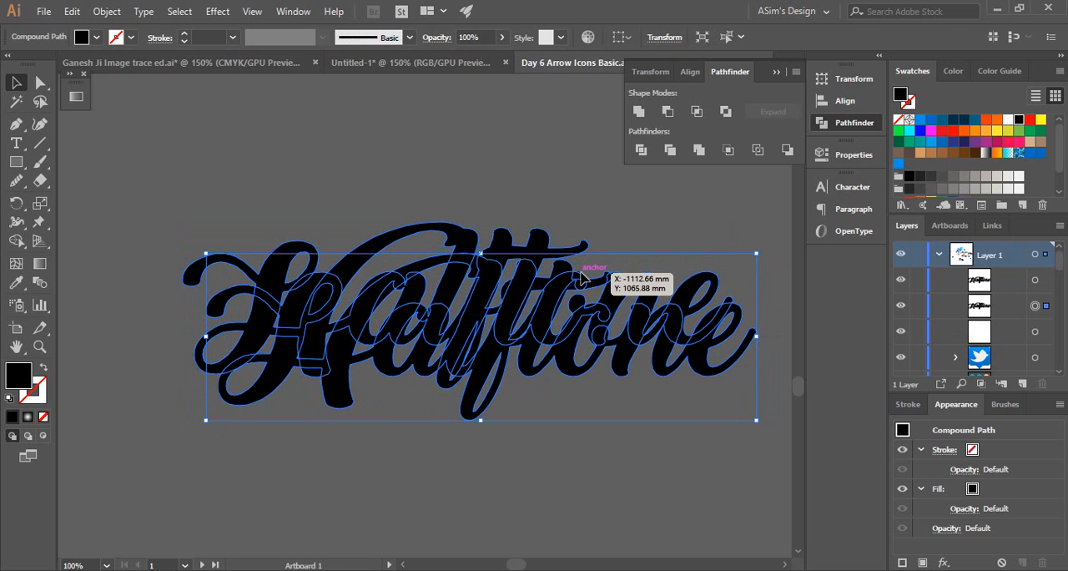
key(shift+Down)
key(shift+Left)
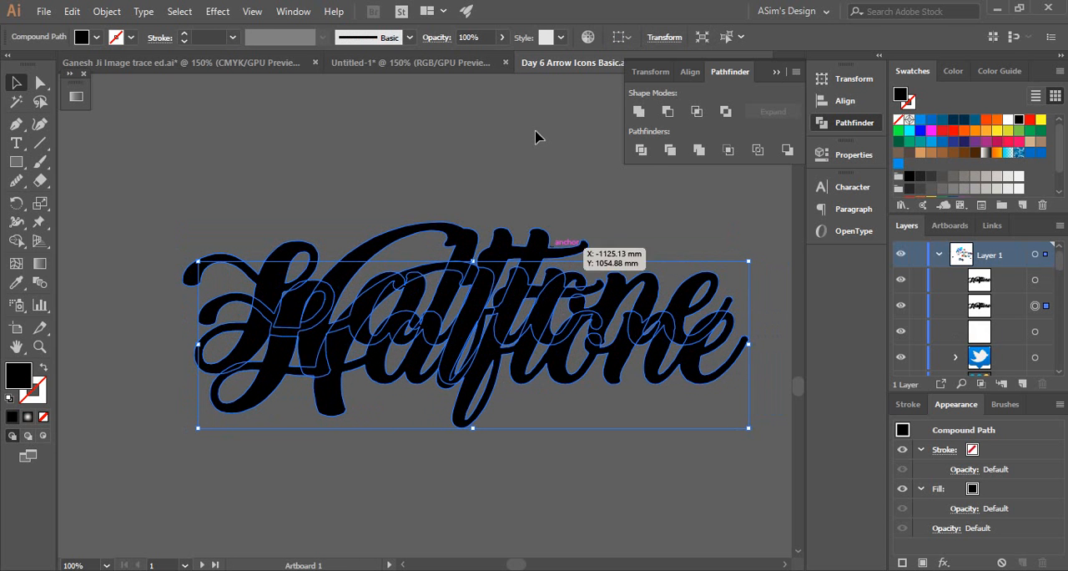
Select both the front and rear Halftone lettering and make a blend between them
click(519, 183)
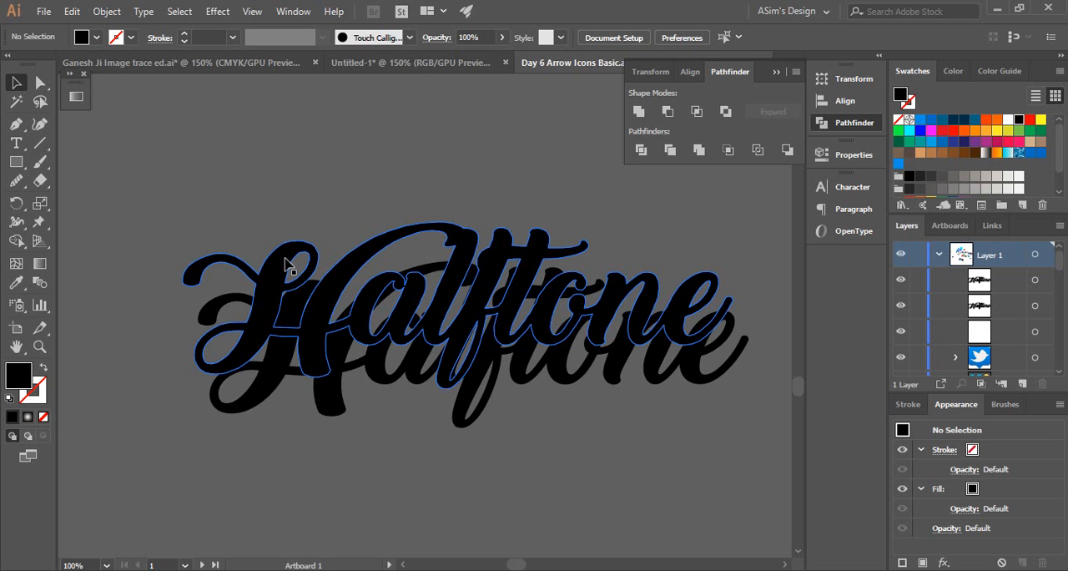
click(321, 261)
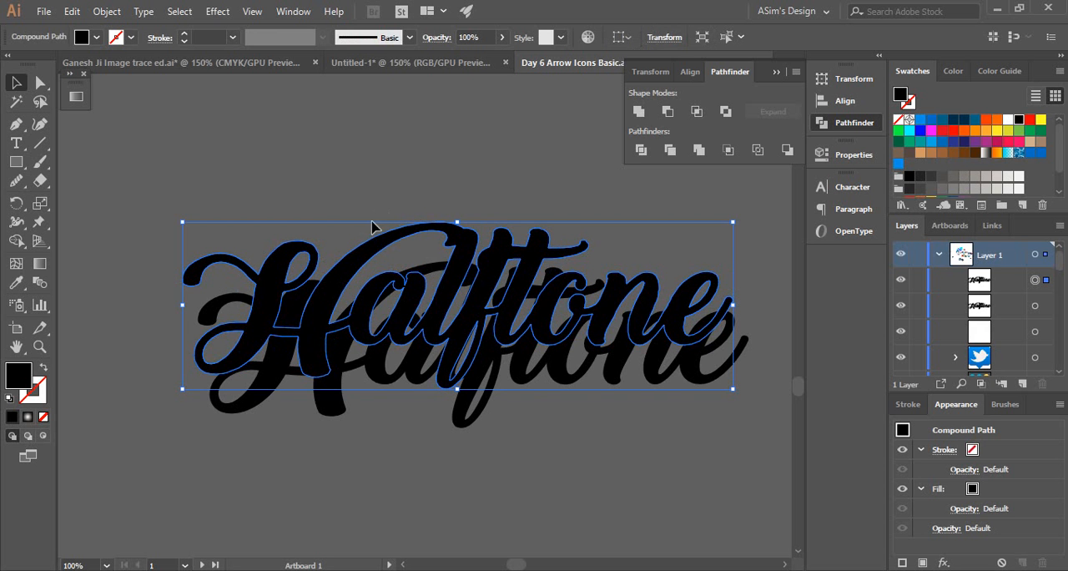
drag(282, 276, 282, 363)
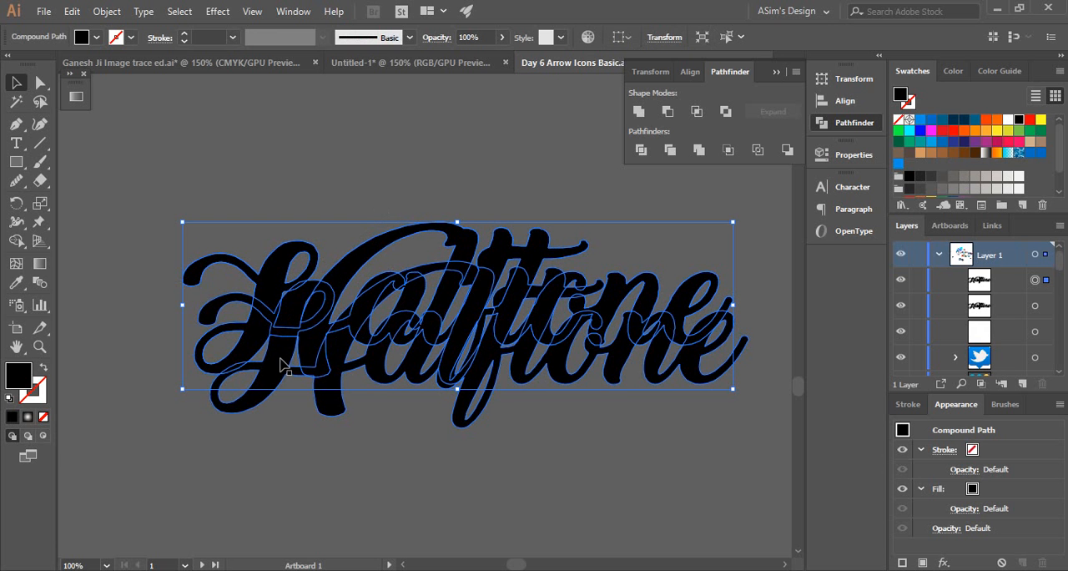
shift+click(280, 359)
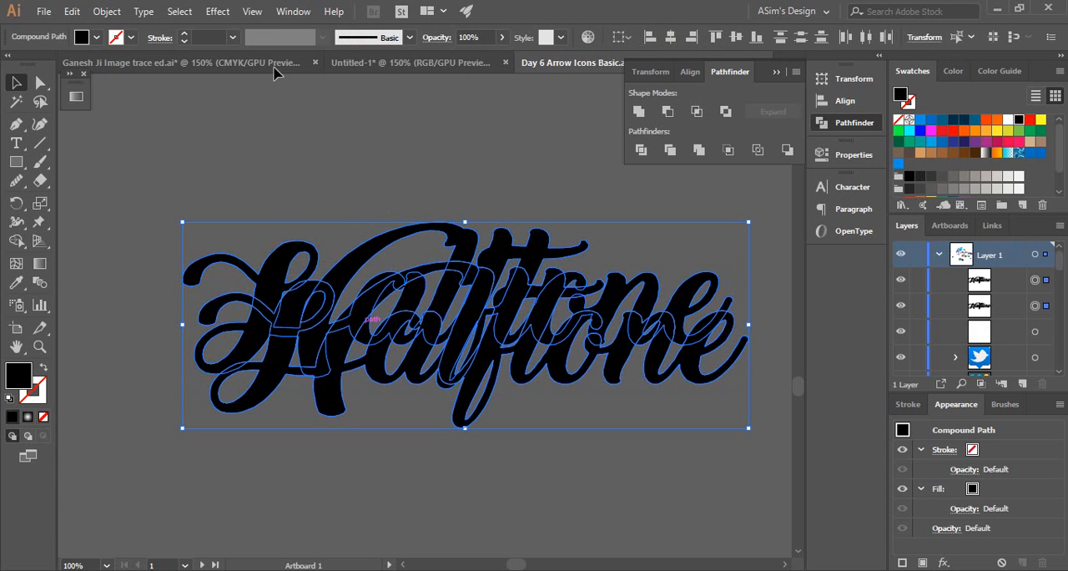
click(106, 11)
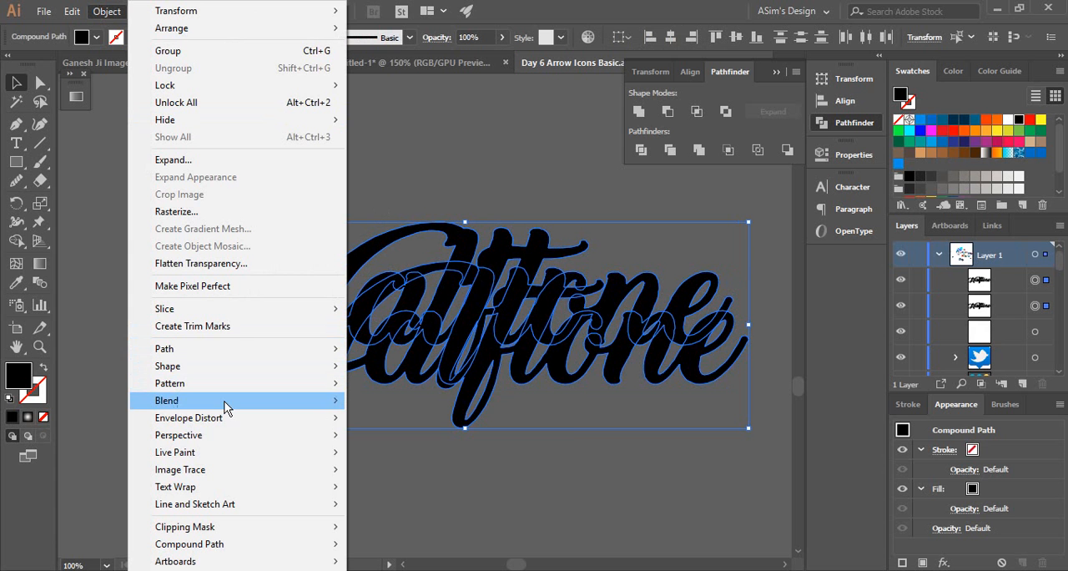
mouse_move(227, 405)
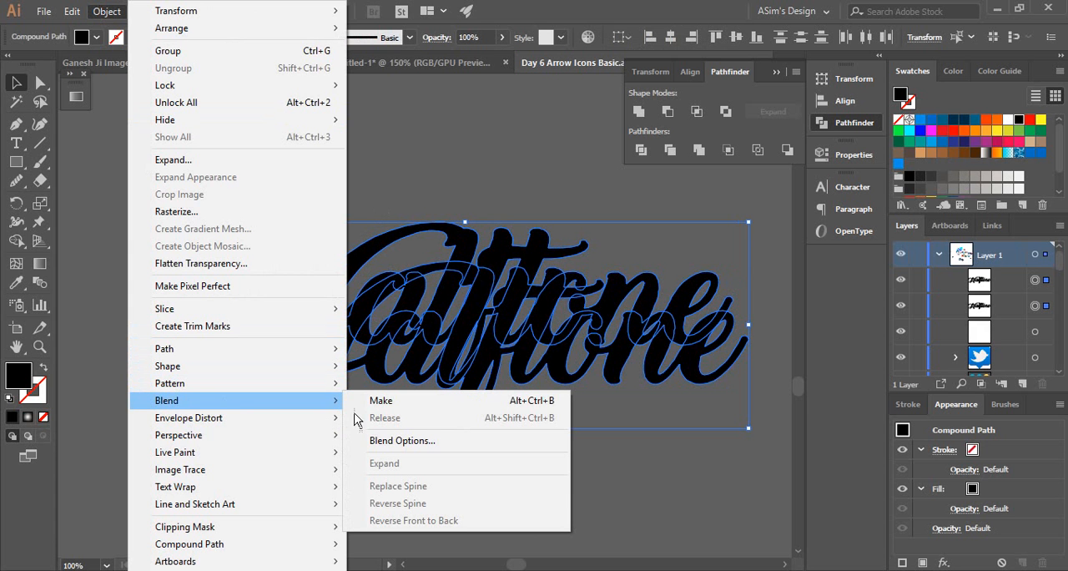
click(404, 403)
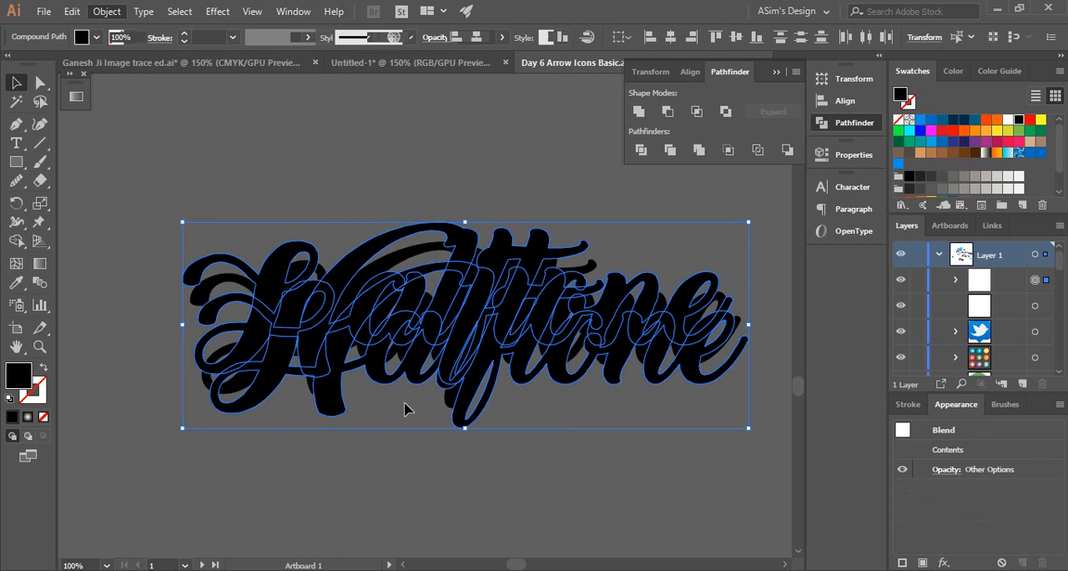
Set the Halftone blend's spacing to Specified Steps with 100 steps, with the preview enabled
ctrl+click(308, 334)
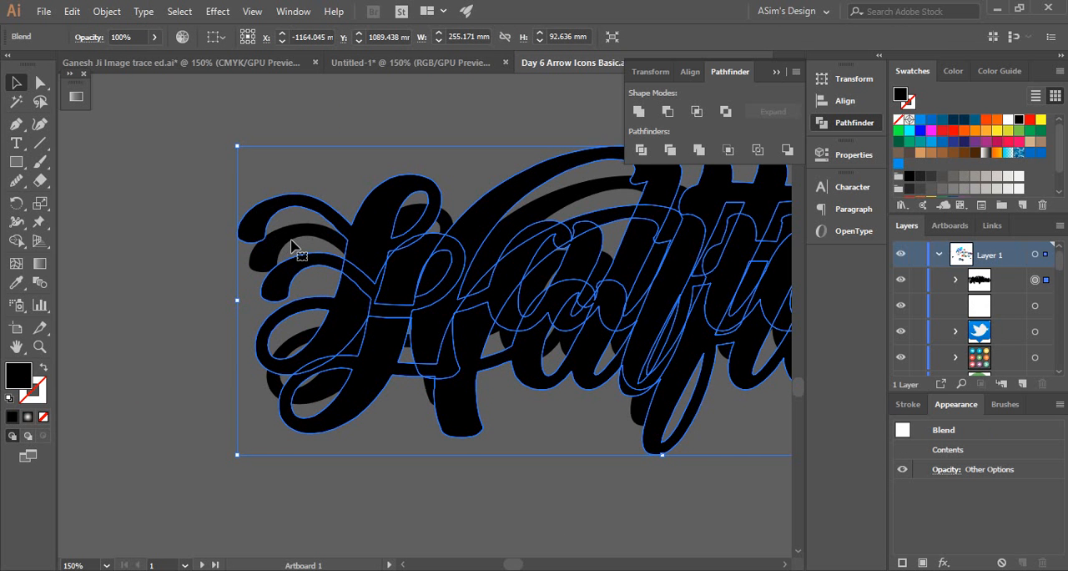
key(space)
drag(392, 257, 276, 268)
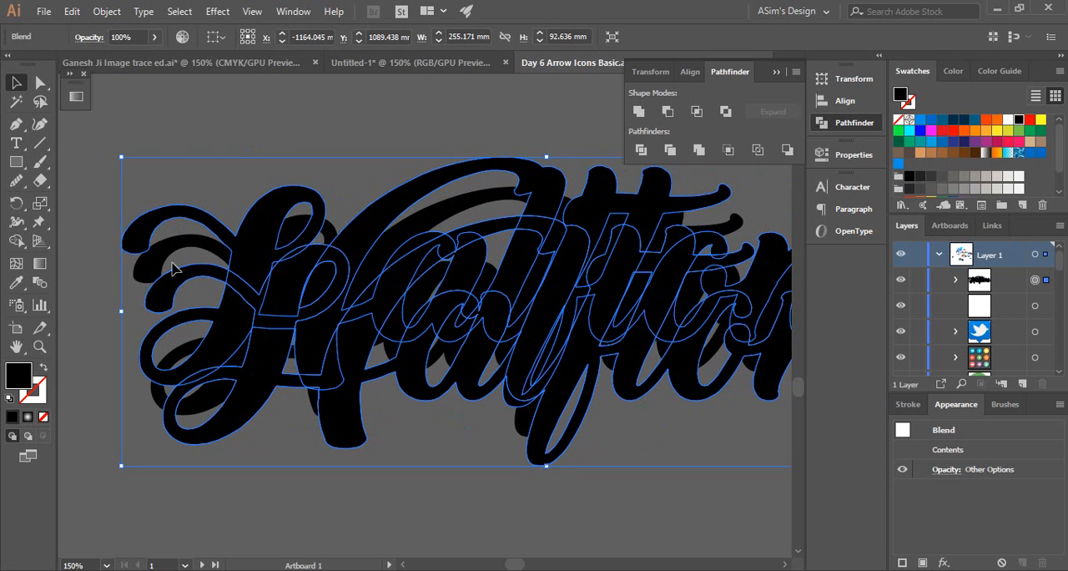
click(101, 16)
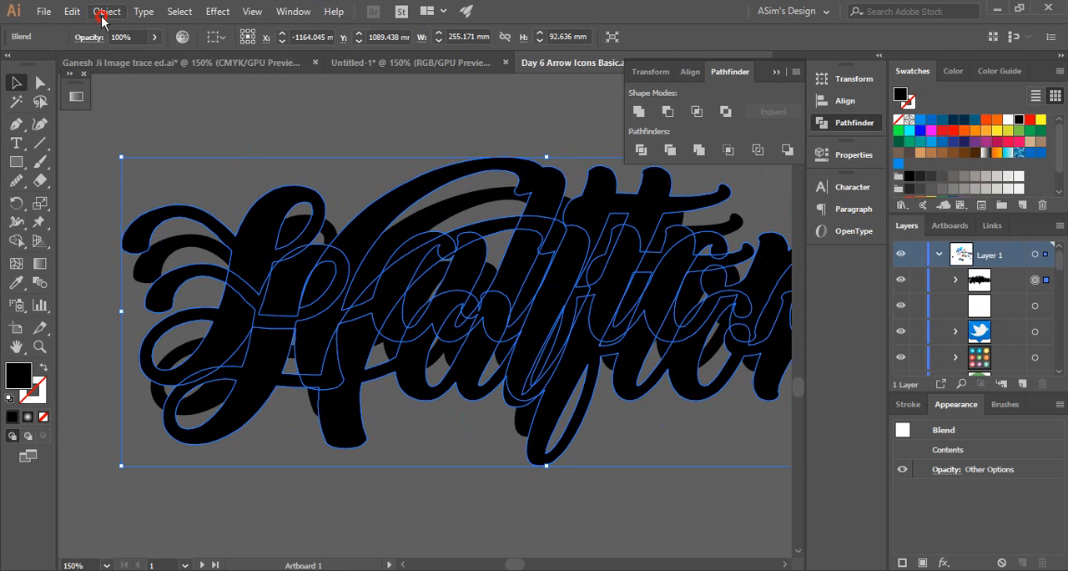
mouse_move(198, 407)
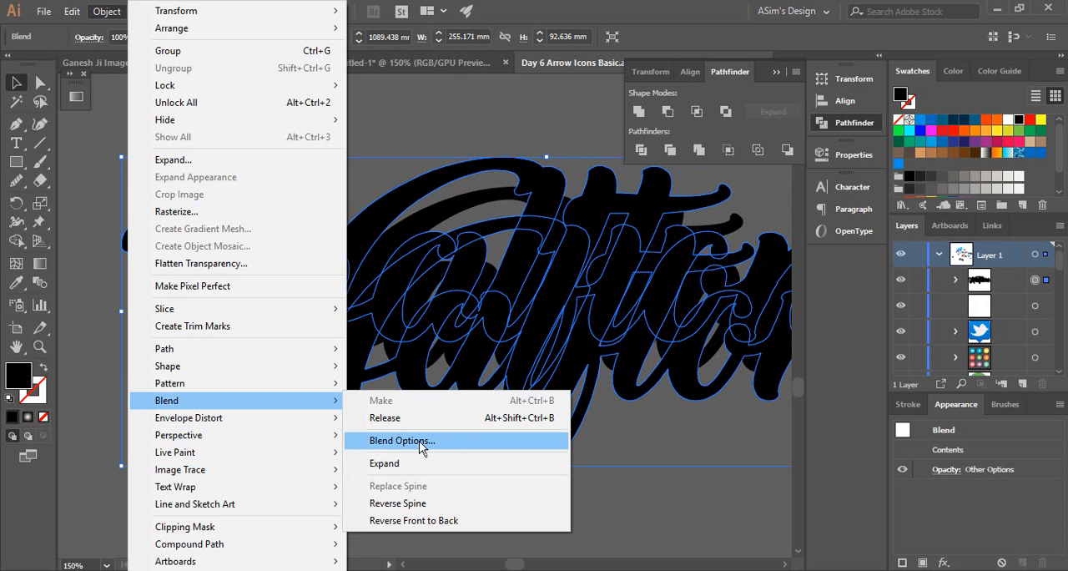
click(435, 441)
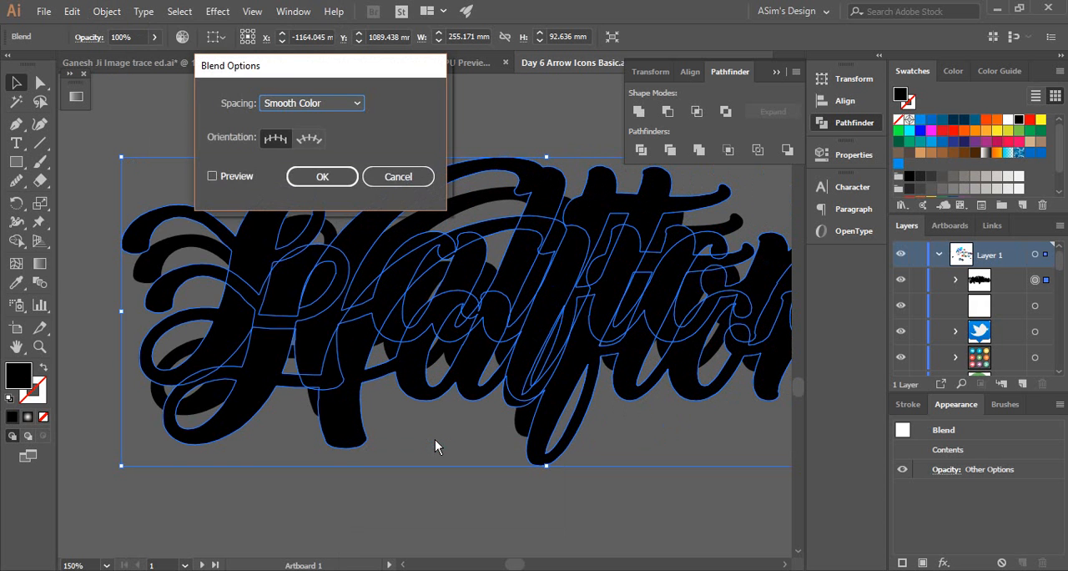
click(213, 177)
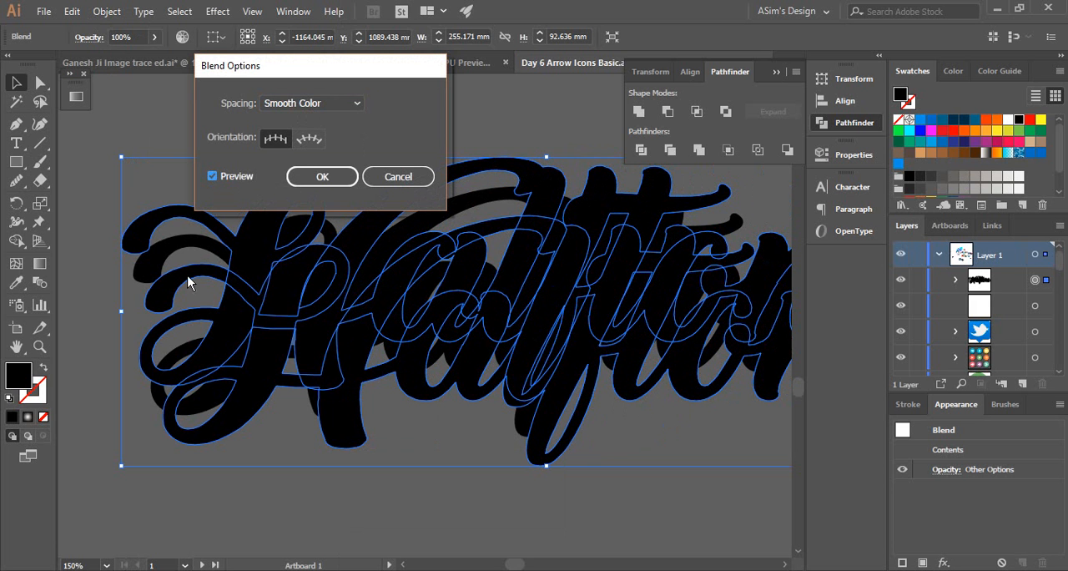
click(322, 104)
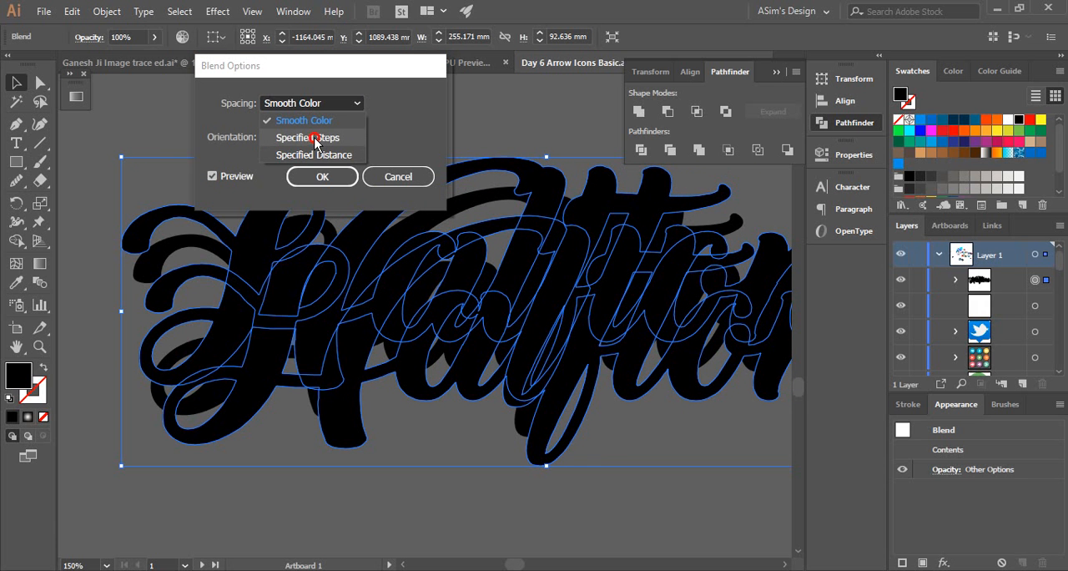
click(315, 138)
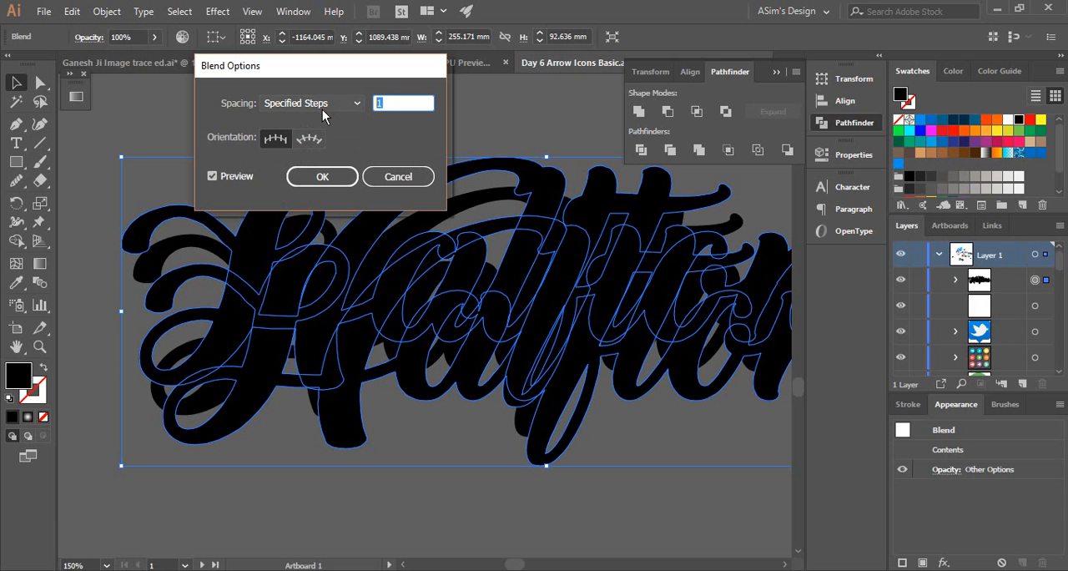
text(1)
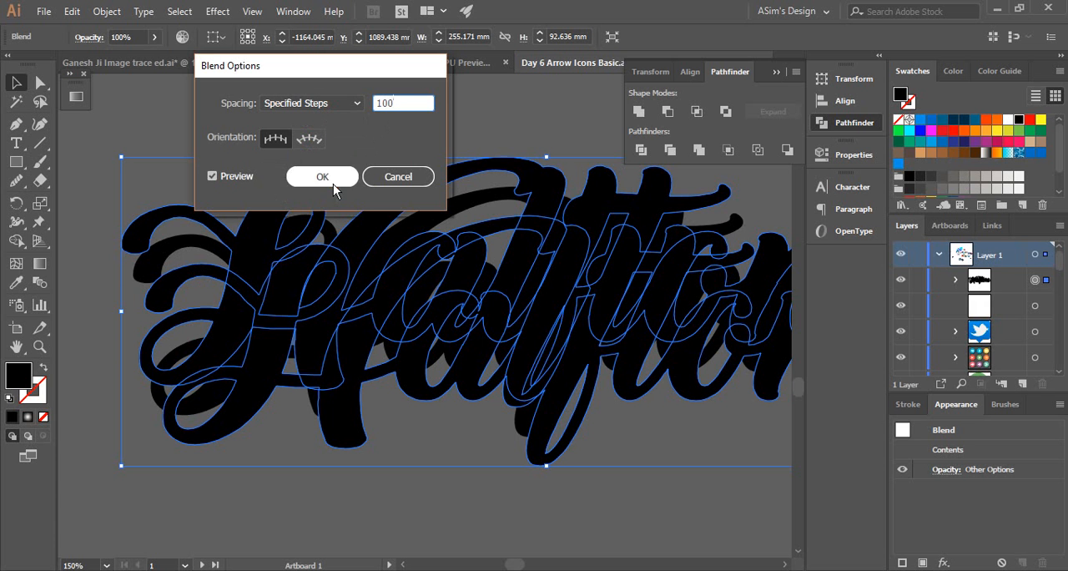
text(00)
click(333, 145)
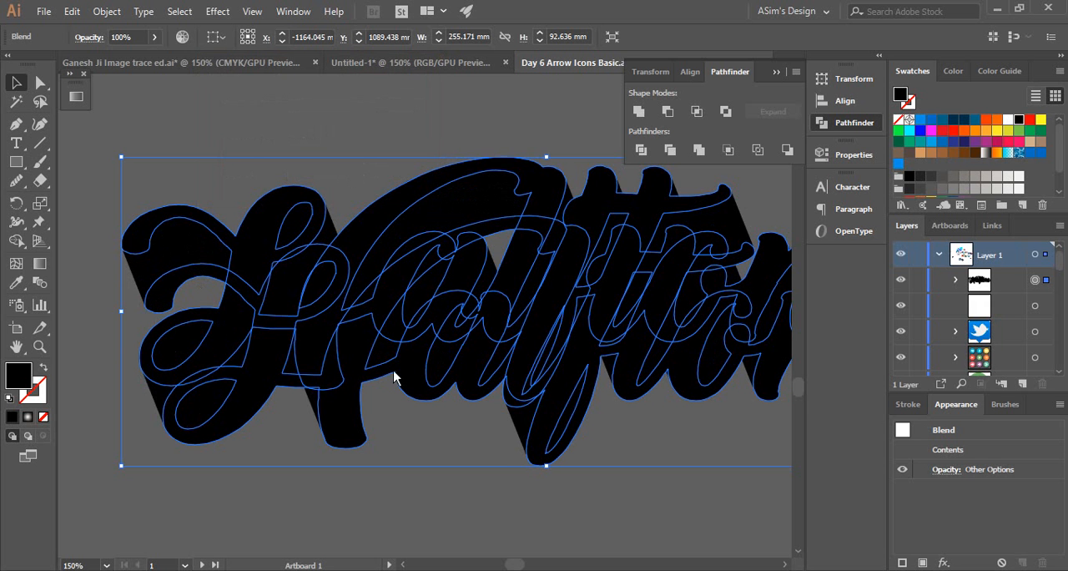
Expand the Halftone blend into individual shapes
ctrl+alt+click(472, 338)
ctrl+alt+click(472, 338)
click(439, 159)
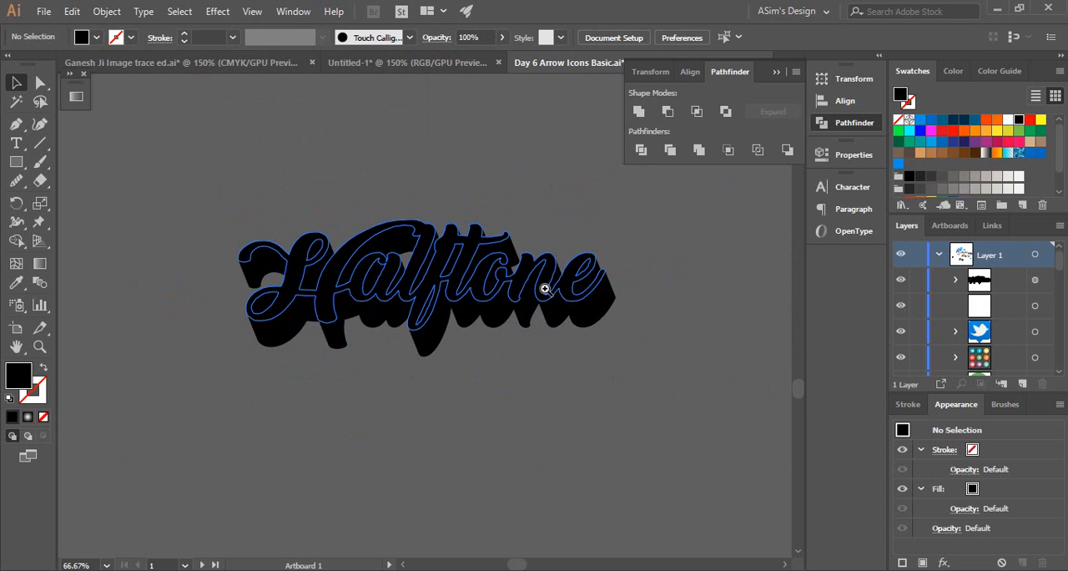
ctrl+click(544, 288)
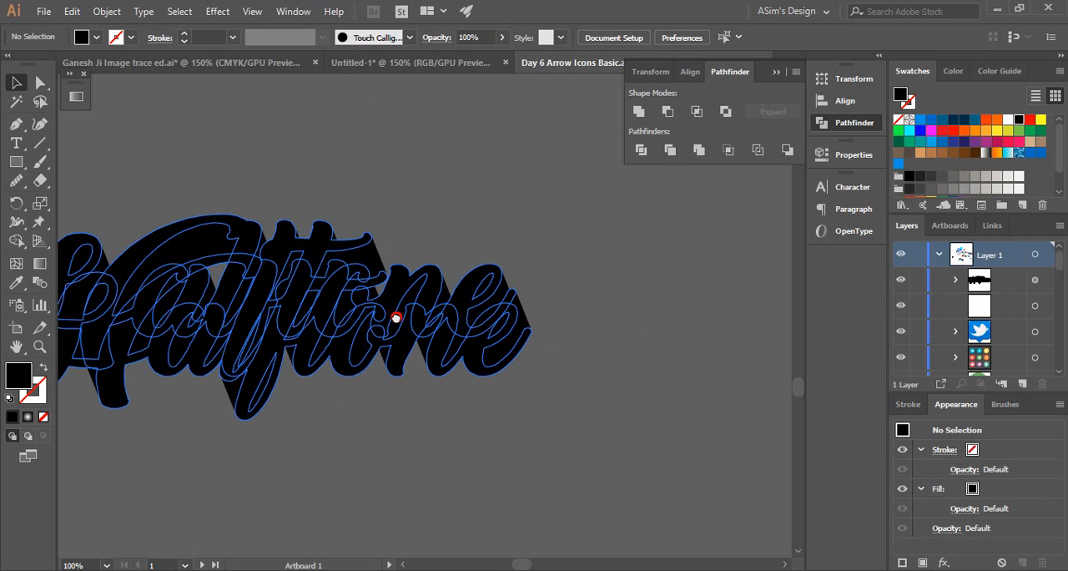
drag(396, 316, 598, 334)
click(289, 264)
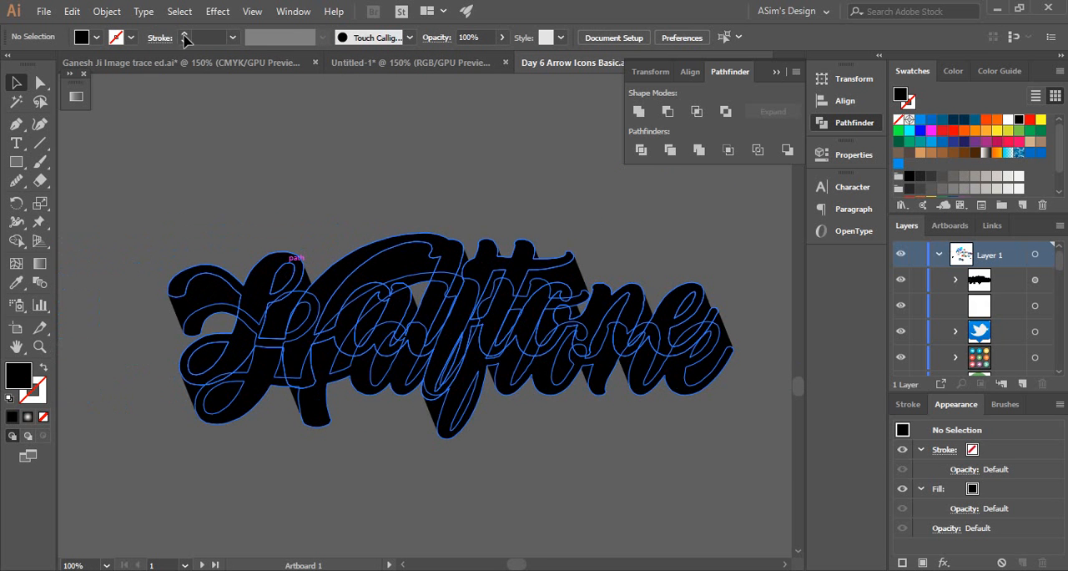
click(106, 11)
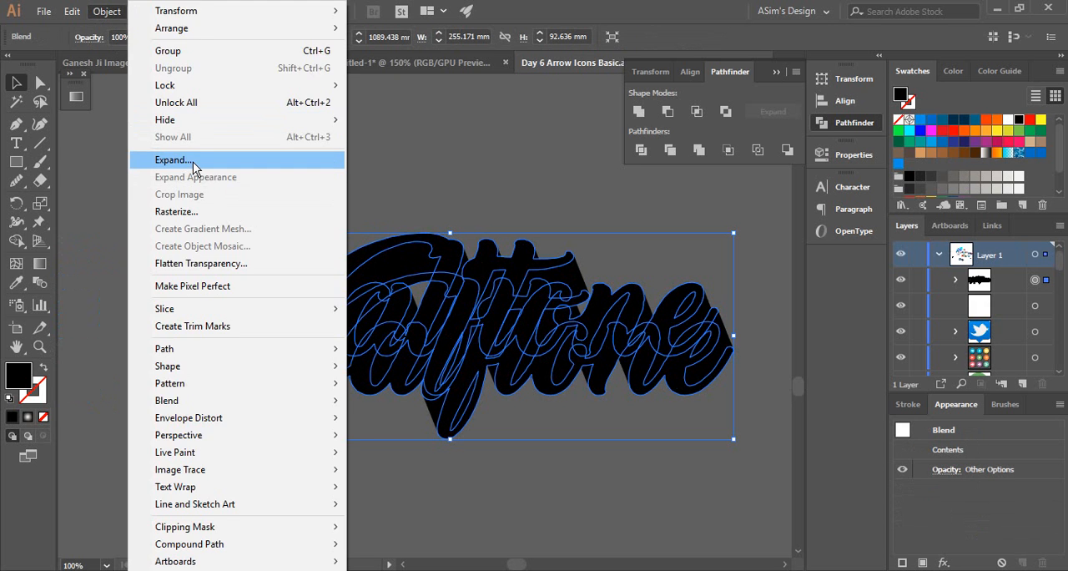
click(160, 159)
click(281, 318)
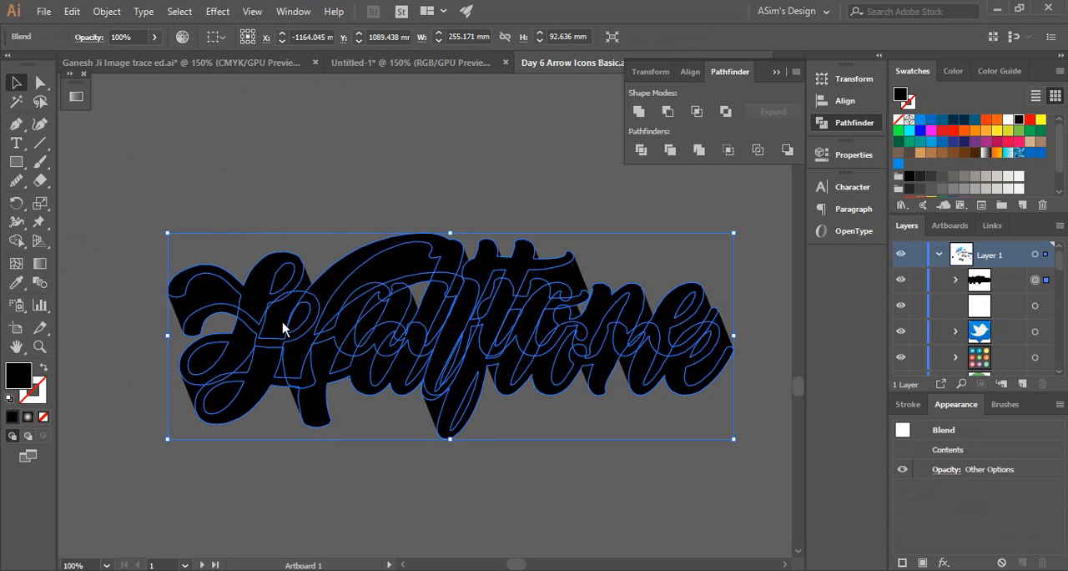
click(277, 204)
Unite the expanded Halftone shapes into a single extruded silhouette with Pathfinder
drag(202, 293, 357, 355)
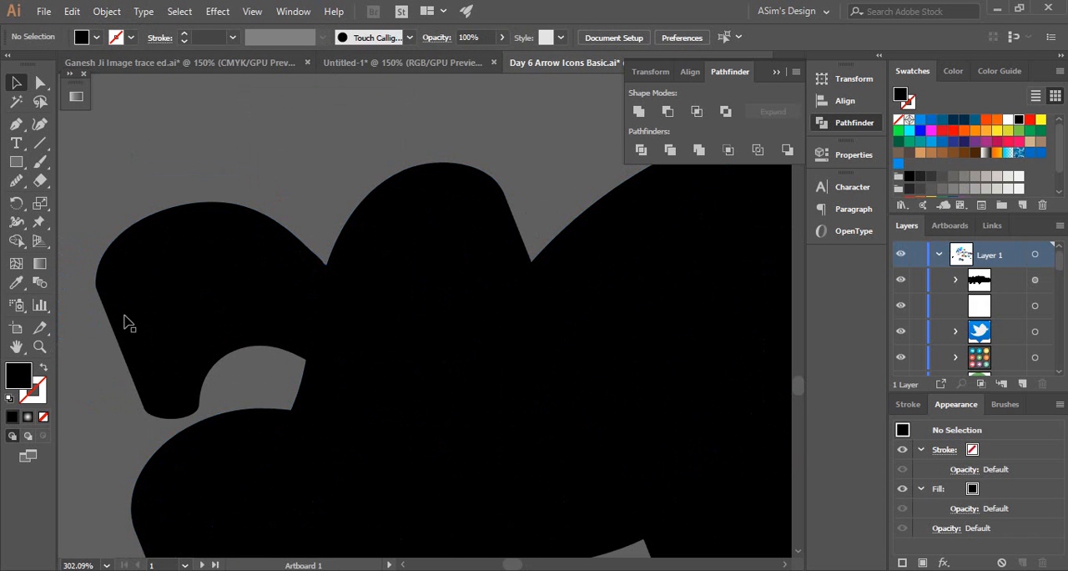
click(127, 285)
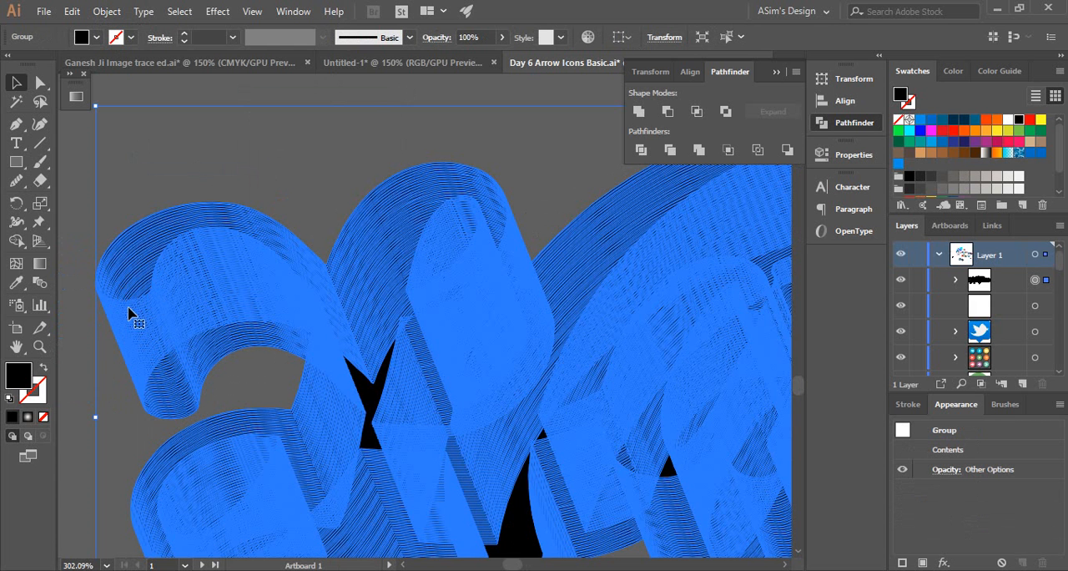
ctrl+alt+click(469, 336)
ctrl+alt+click(469, 336)
ctrl+alt+click(468, 337)
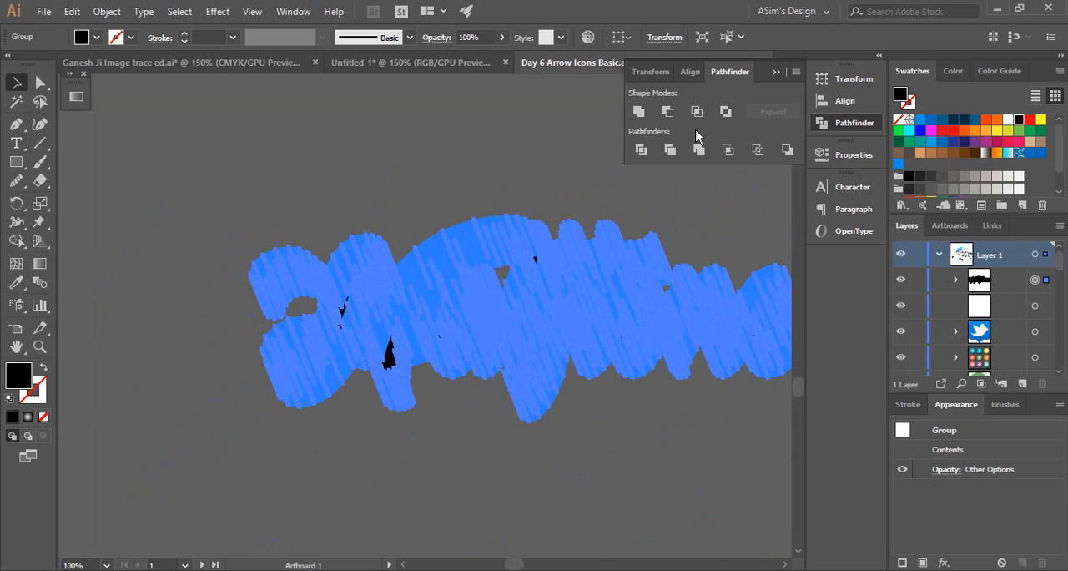
click(637, 113)
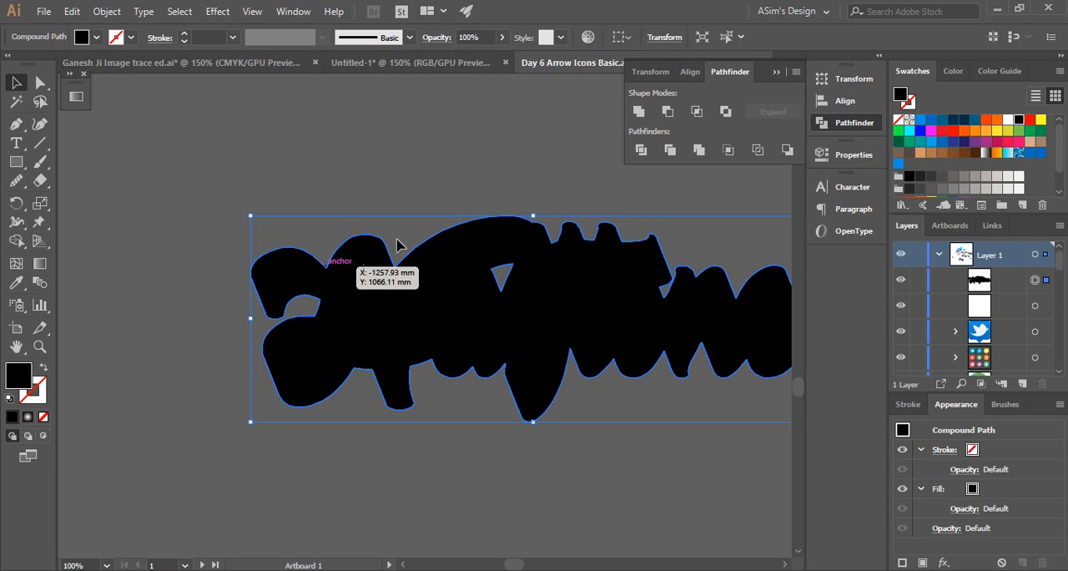
Paste the copied Halftone lettering in front of the black extrusion and fill it with White
ctrl+alt+click(535, 311)
drag(529, 300, 480, 311)
click(468, 237)
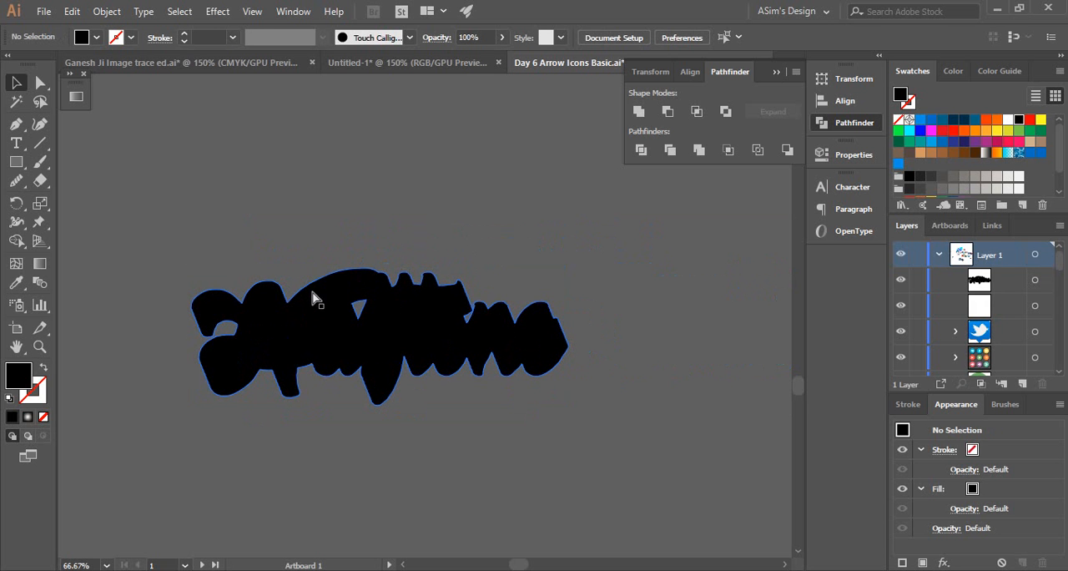
key(ctrl+f)
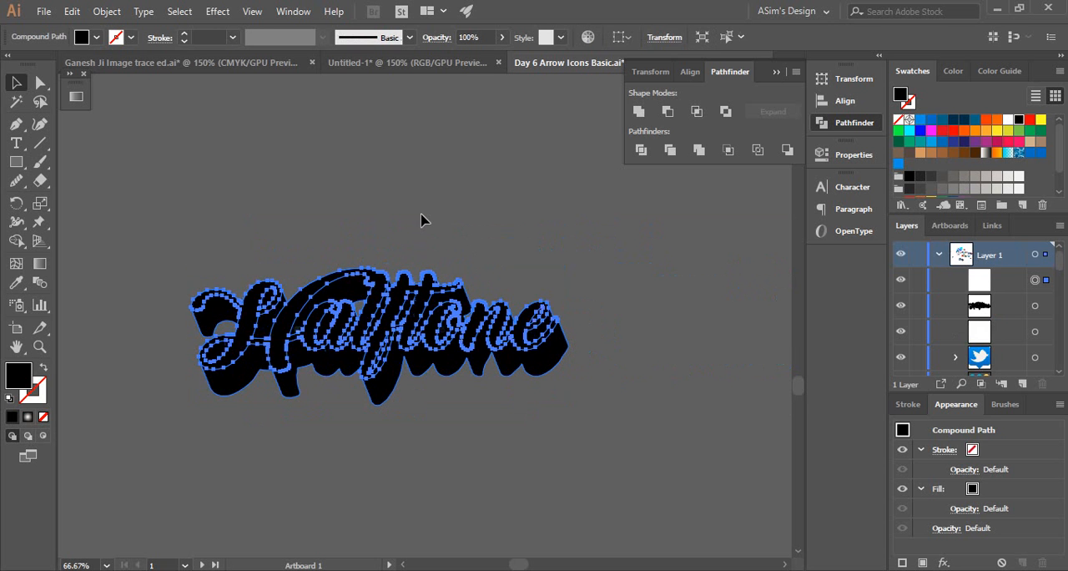
ctrl+click(321, 323)
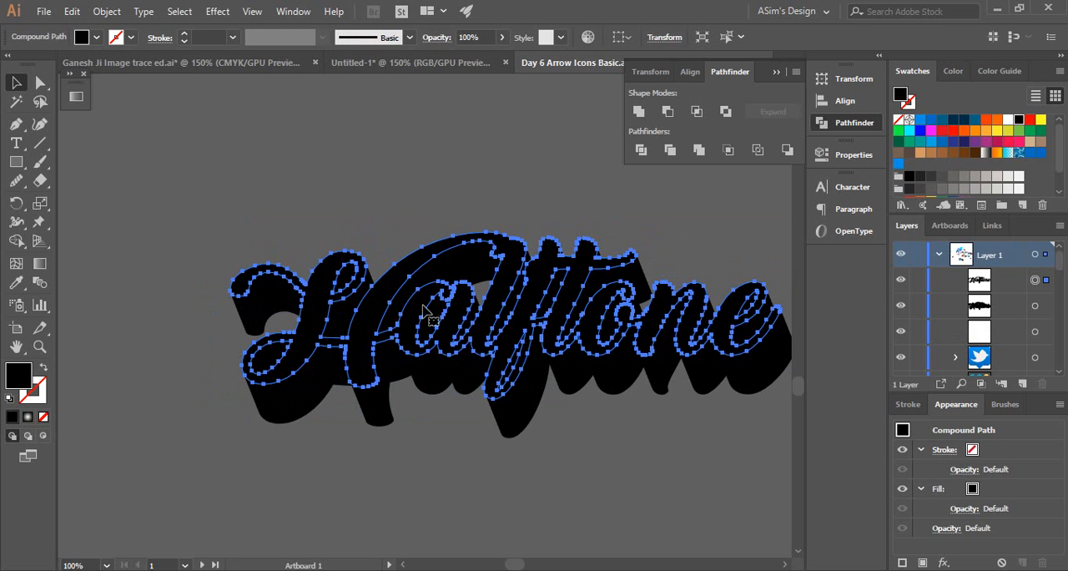
ctrl+click(370, 310)
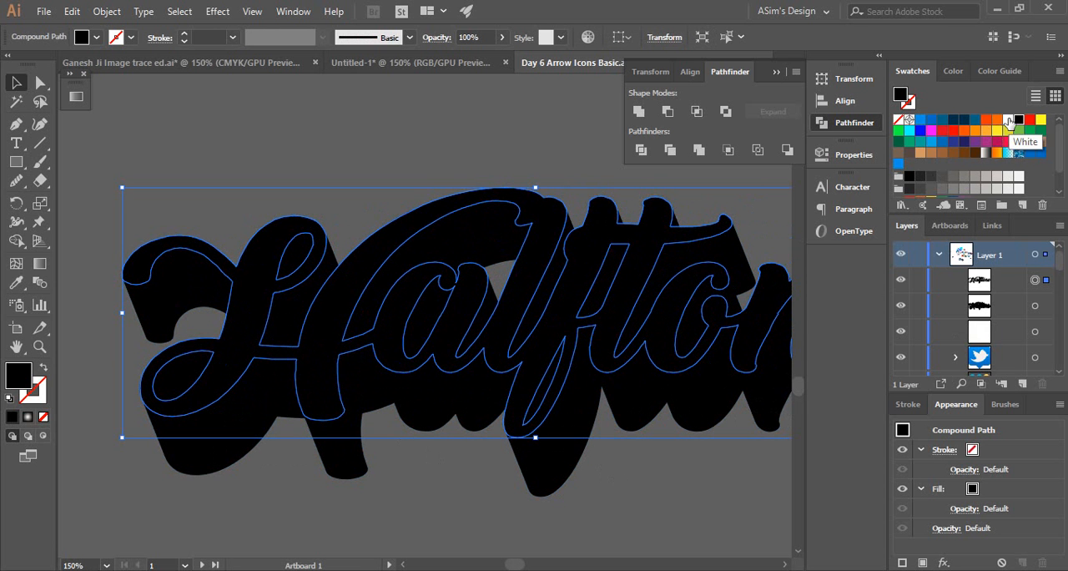
click(1009, 123)
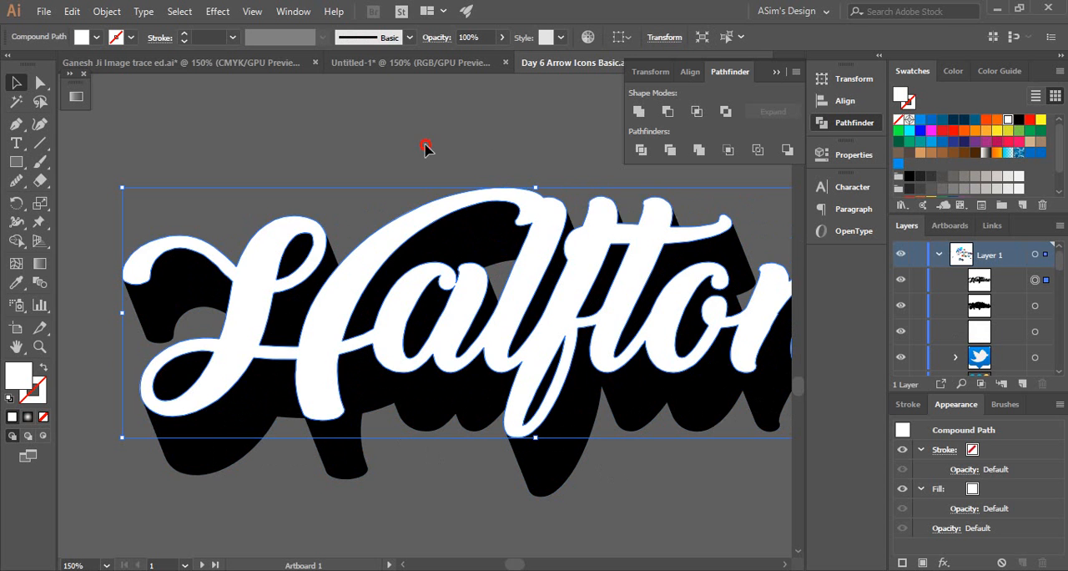
Paste another copy of the Halftone lettering in place in front of the white lettering
ctrl+alt+click(487, 337)
ctrl+alt+click(486, 336)
drag(417, 345, 429, 372)
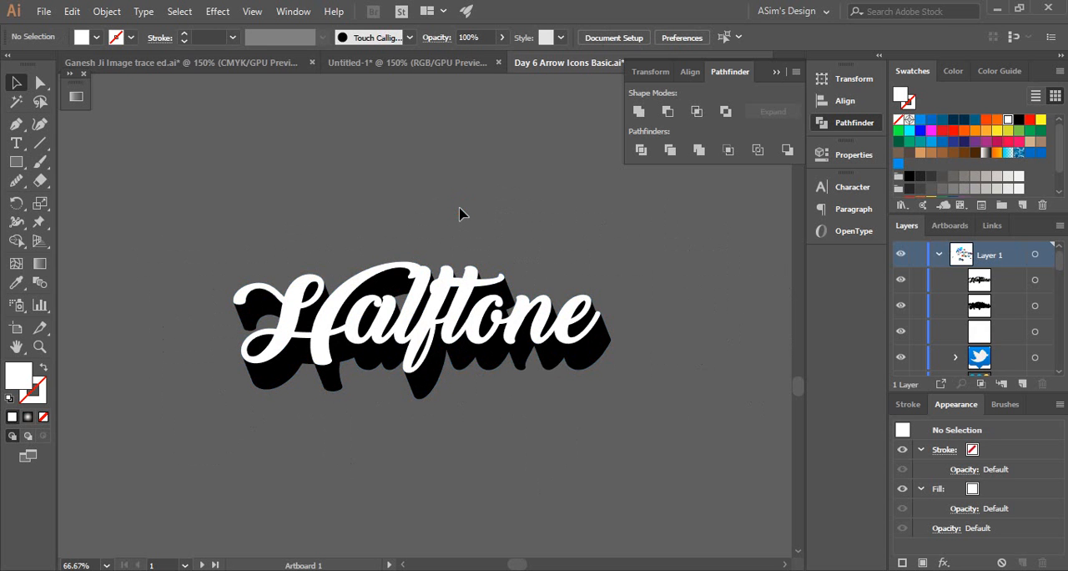
ctrl+click(377, 316)
drag(508, 337, 450, 325)
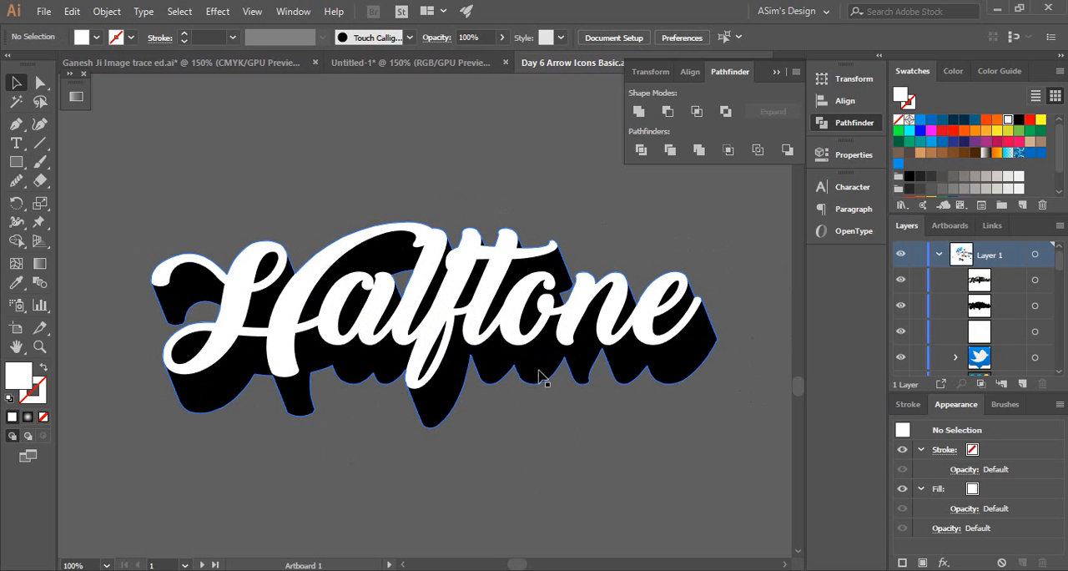
ctrl+click(370, 327)
drag(448, 328, 427, 385)
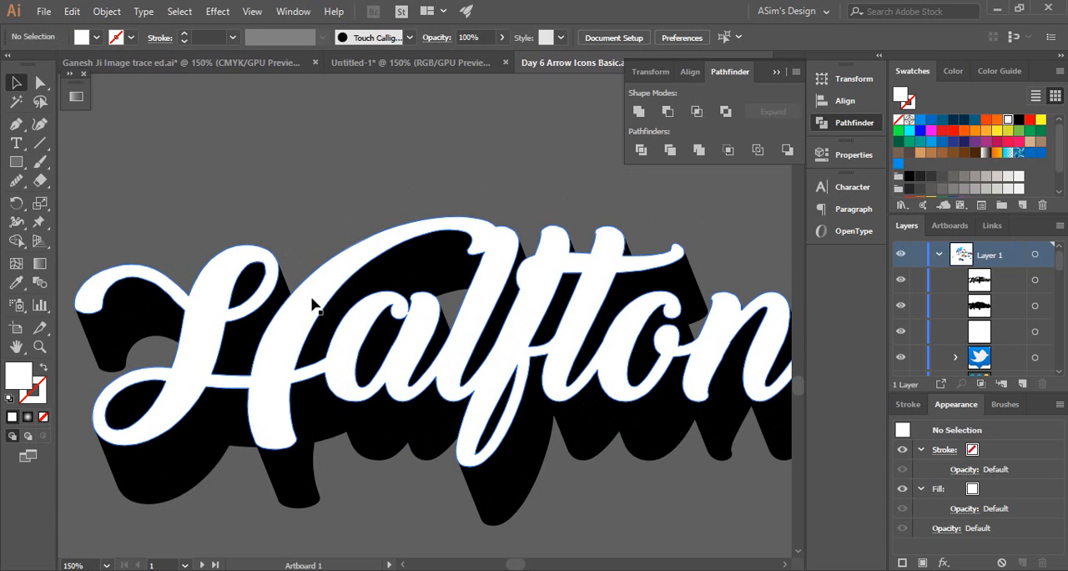
click(388, 310)
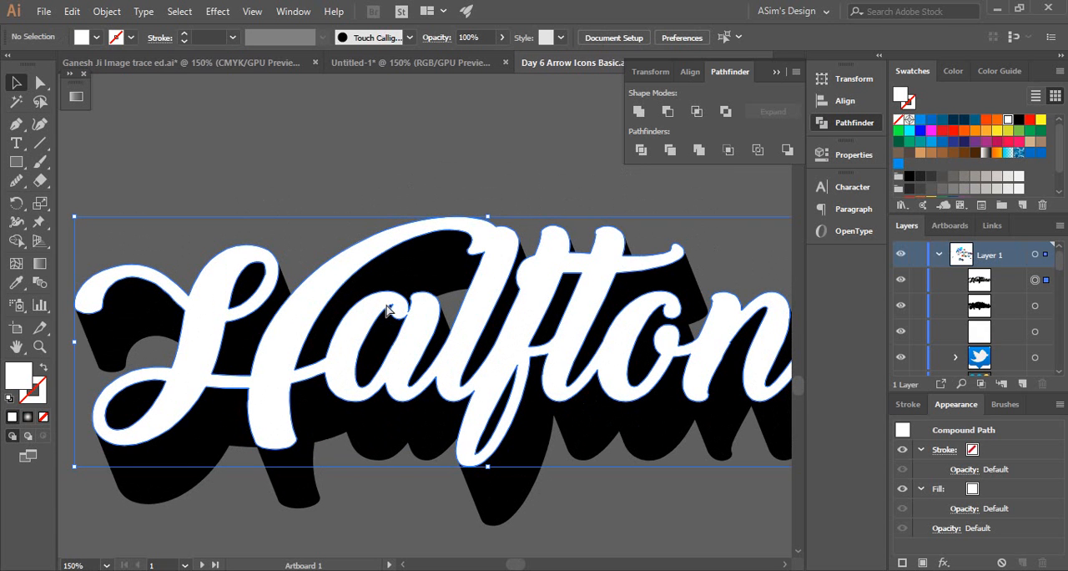
key(ctrl+f)
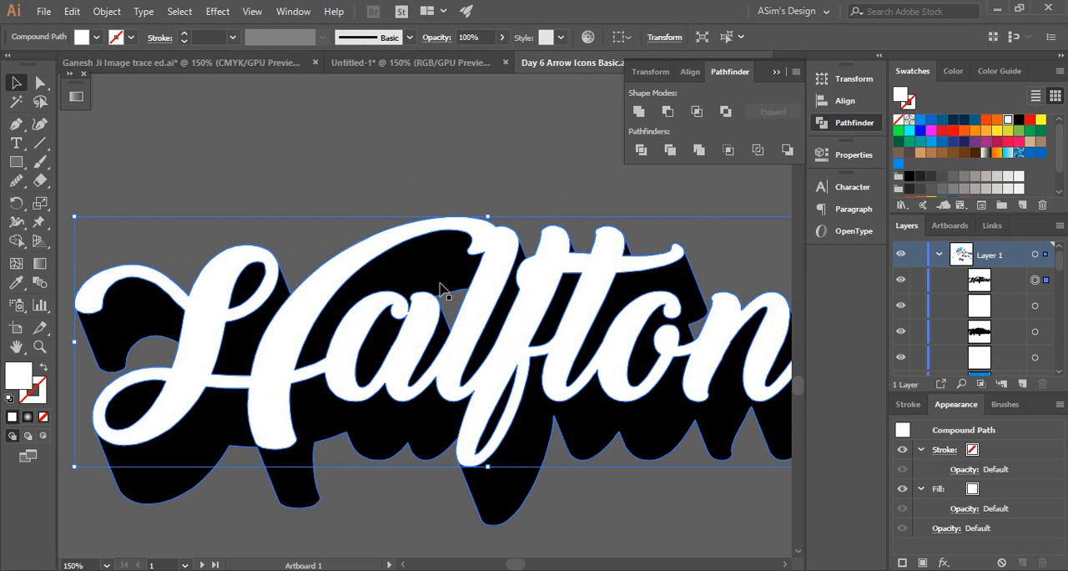
Nudge the pasted lettering copy in small steps down and to the right, offsetting it from the white original
key(Down)
key(Down)
key(Down)
key(Down)
key(Down)
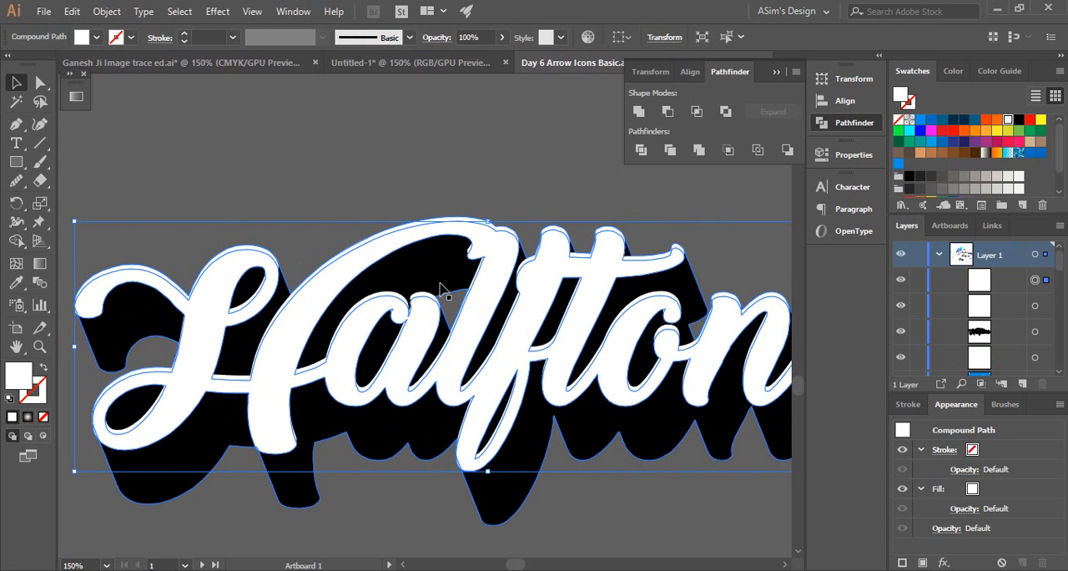
key(Down)
key(Down)
key(Right)
key(Right)
key(Right)
key(Right)
key(Right)
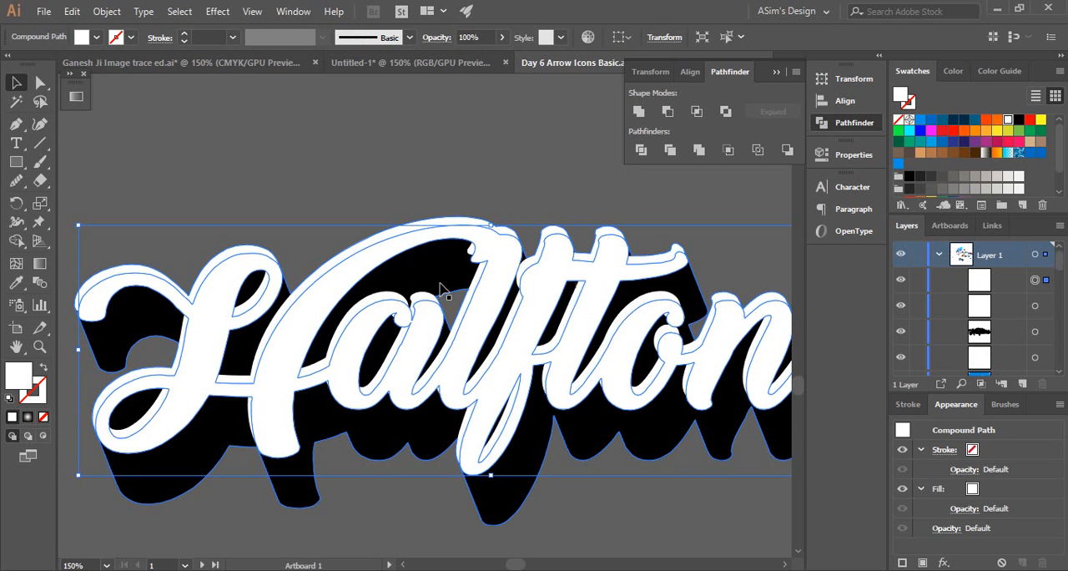
key(Right)
key(Right)
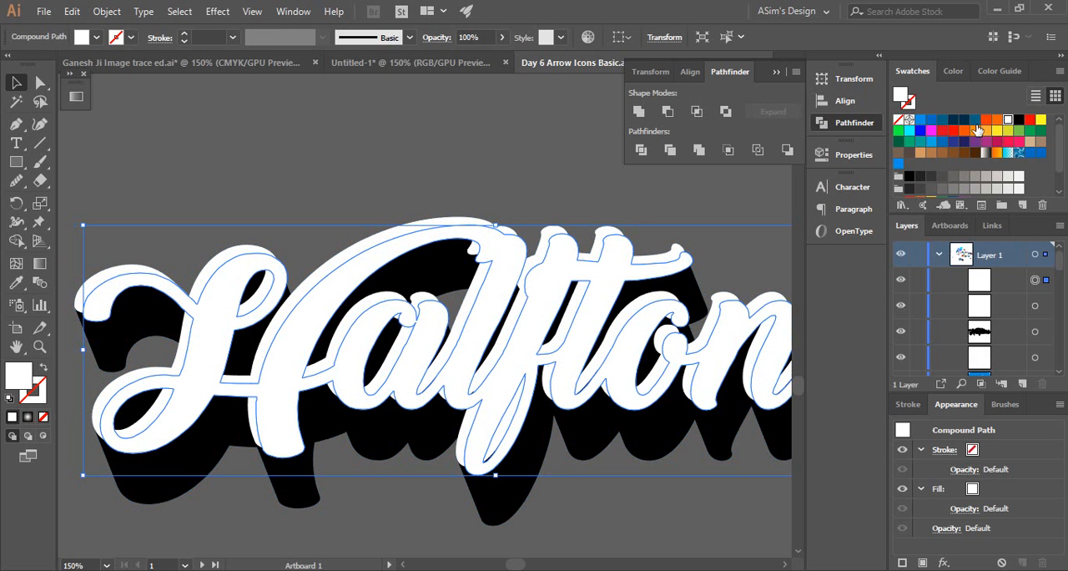
Fill the offset lettering copy with red and send it backward behind the white lettering
click(943, 131)
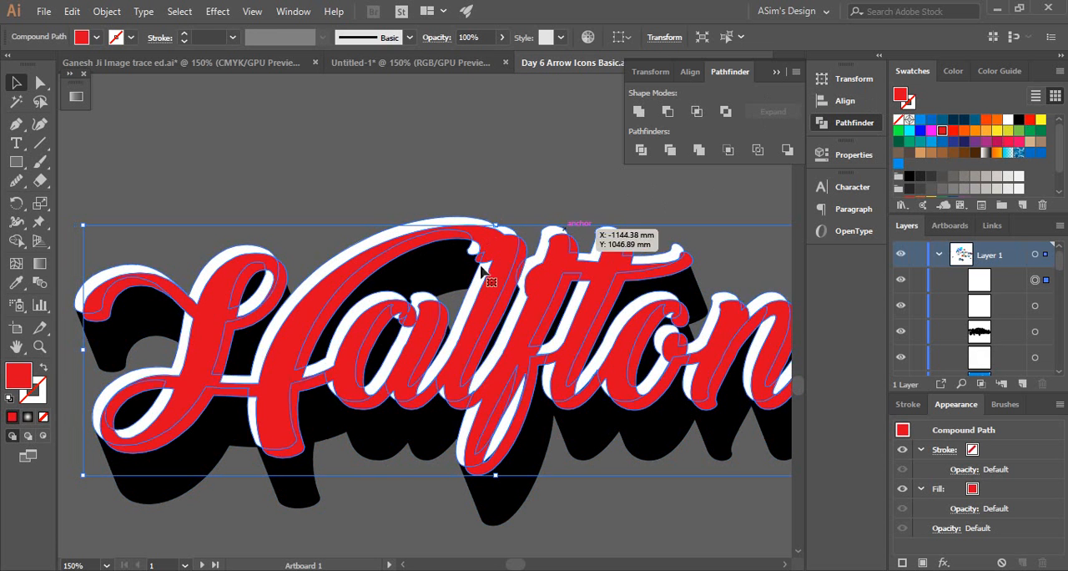
right_click(515, 248)
mouse_move(586, 408)
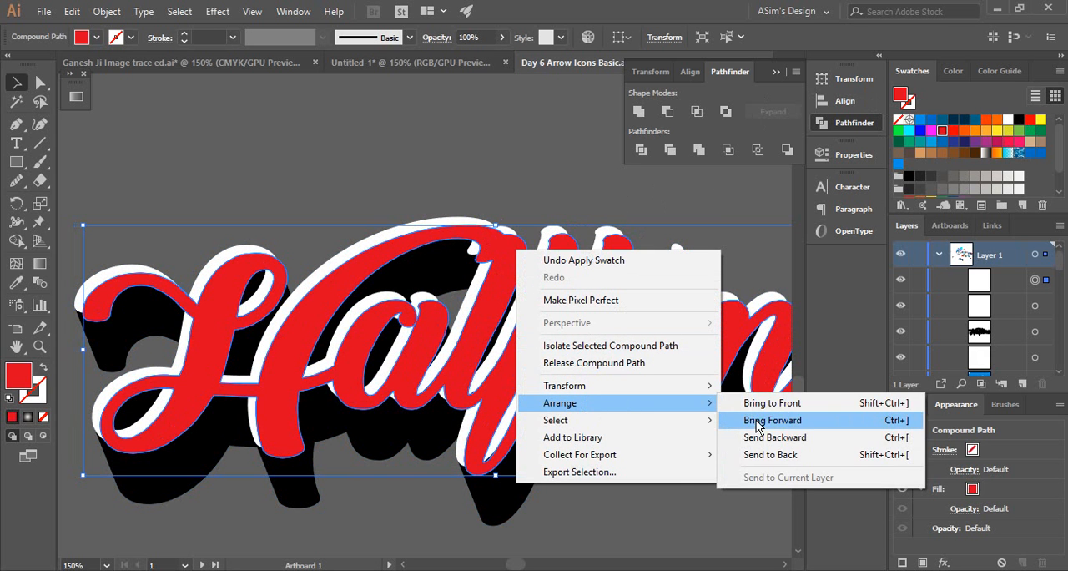
click(762, 443)
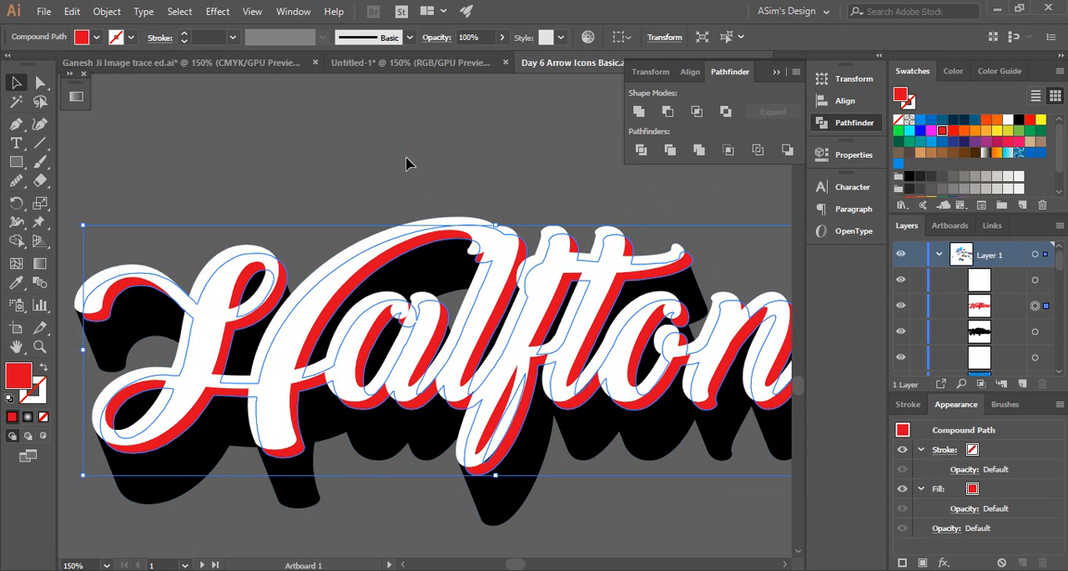
key(ctrl+shift+a)
alt+click(445, 377)
scroll(417, 383, up, 2)
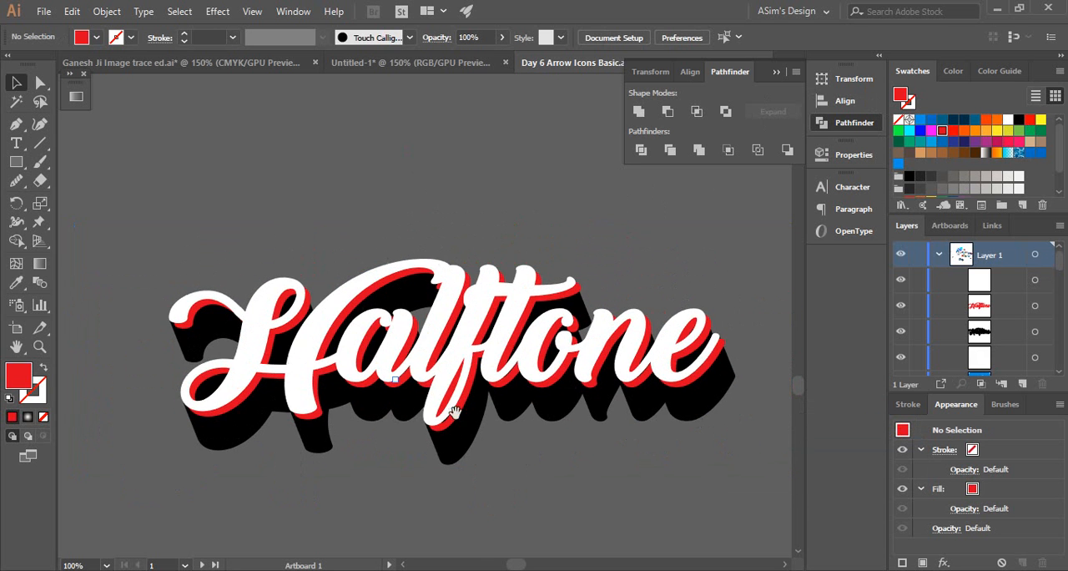
Nudge the red lettering copy slightly up and to the left, bringing it closer beneath the white lettering
click(685, 360)
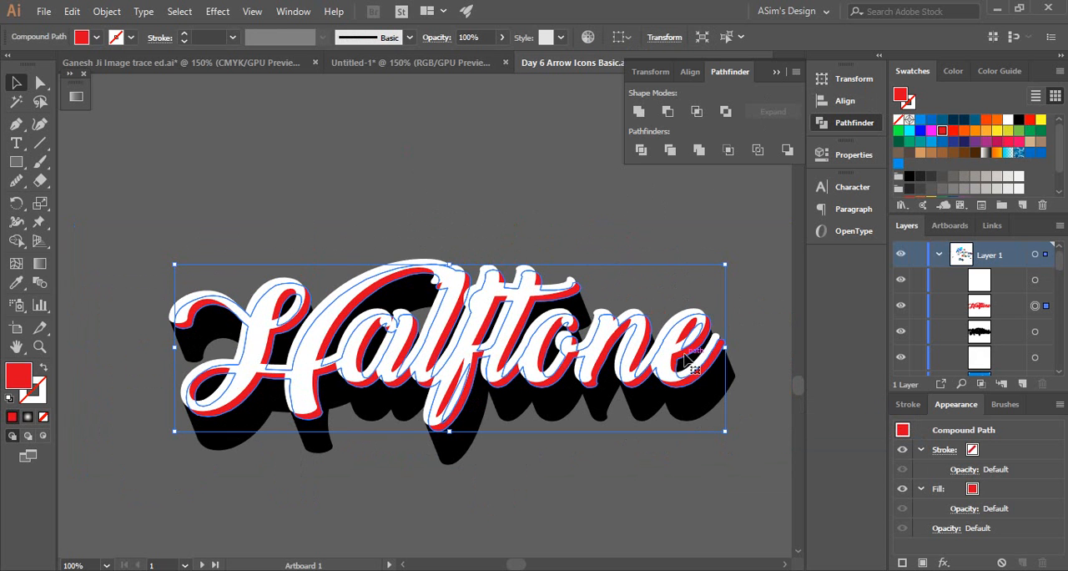
key(Up)
key(Left)
key(Up)
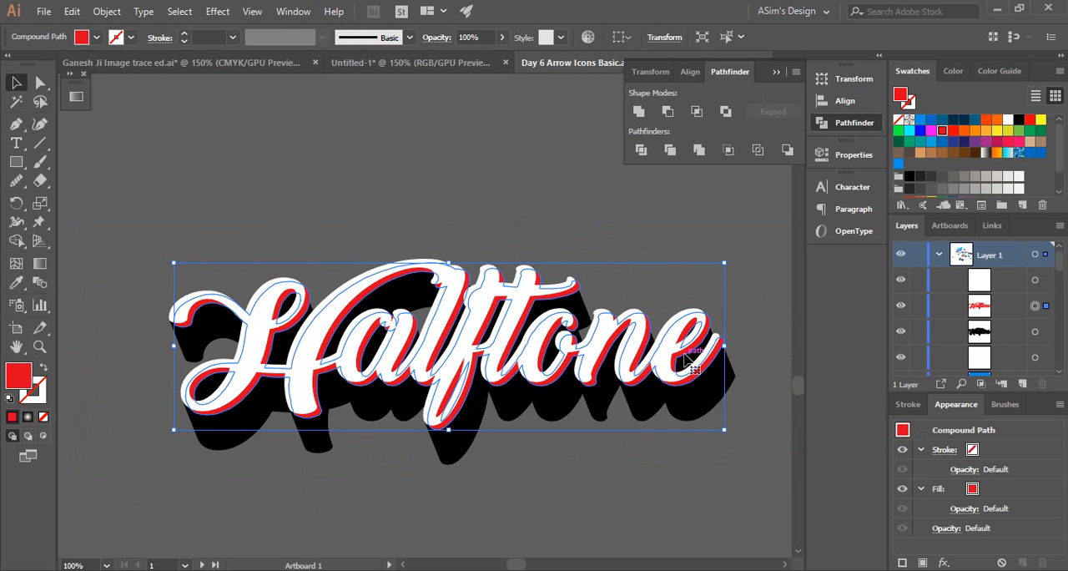
key(Left)
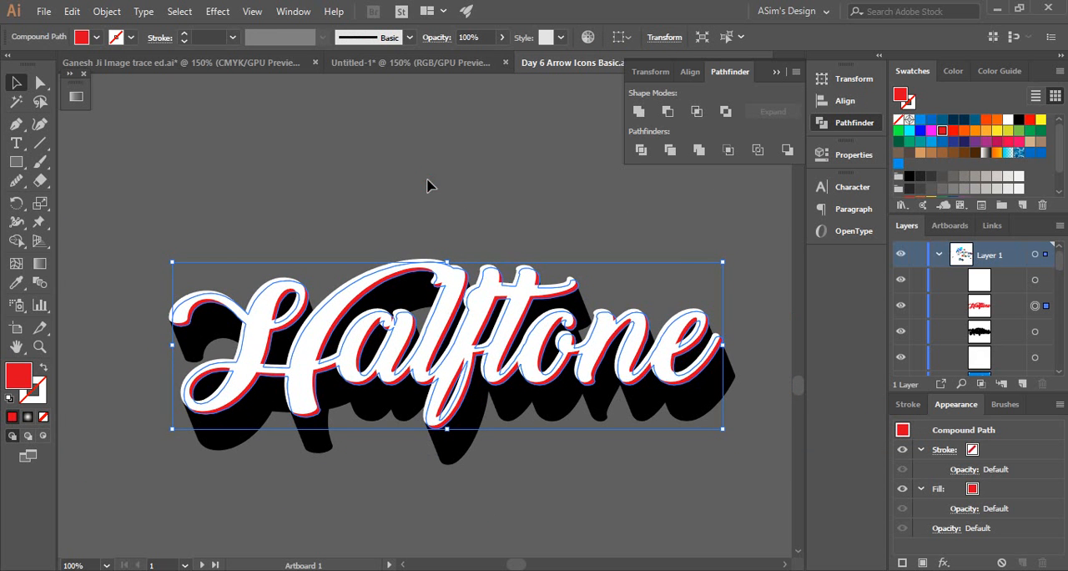
click(419, 300)
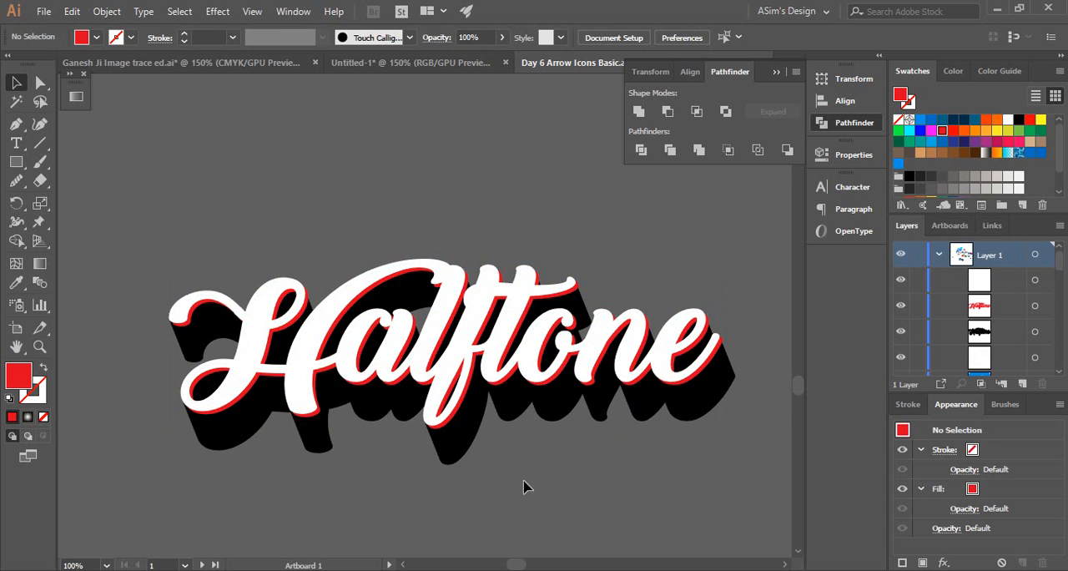
Add a black stroke to the white Halftone front lettering
ctrl+click(488, 448)
drag(438, 349, 605, 461)
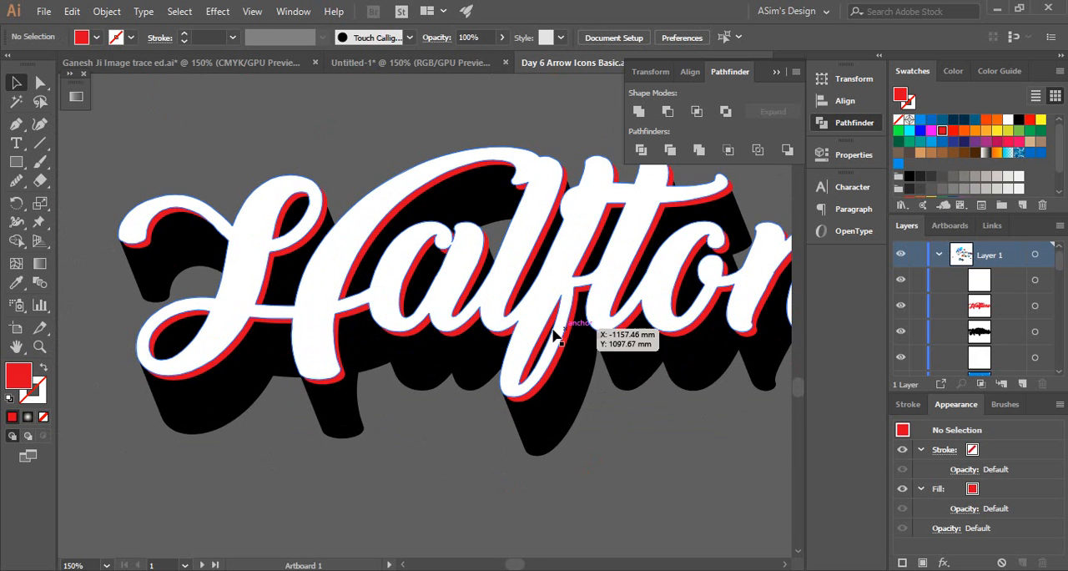
ctrl+click(479, 298)
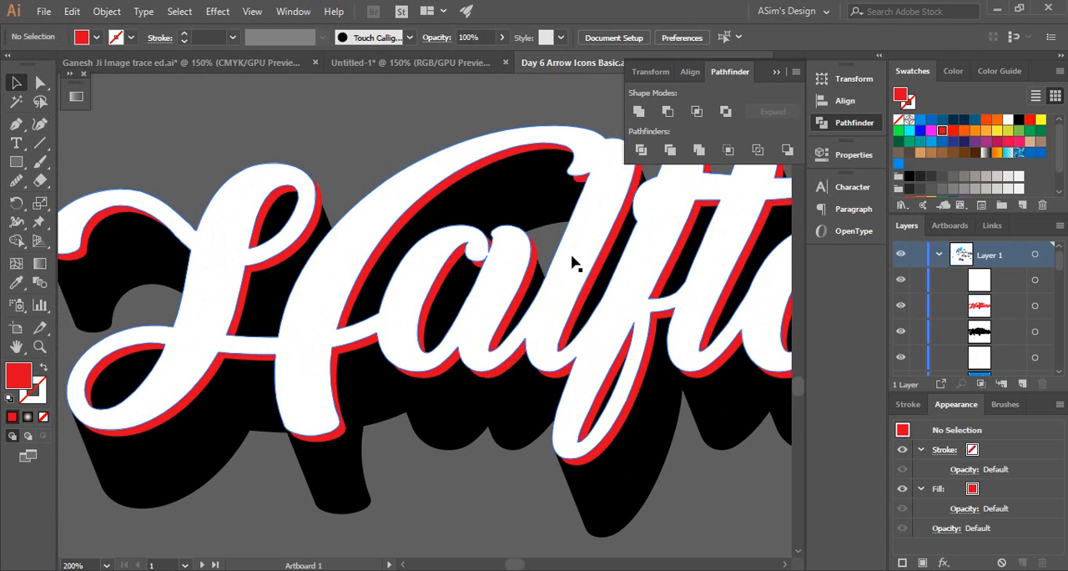
click(562, 252)
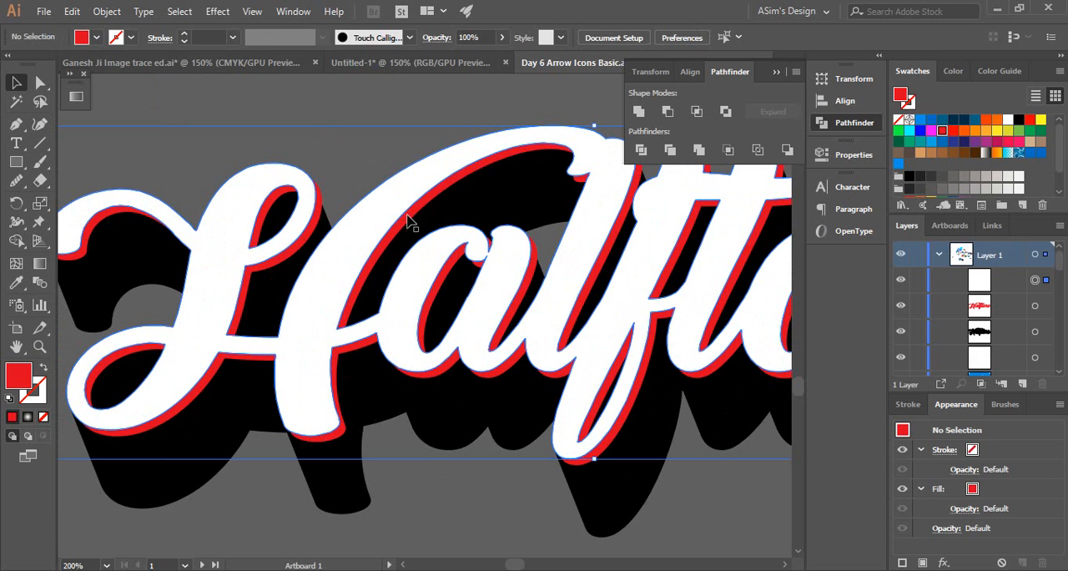
click(346, 329)
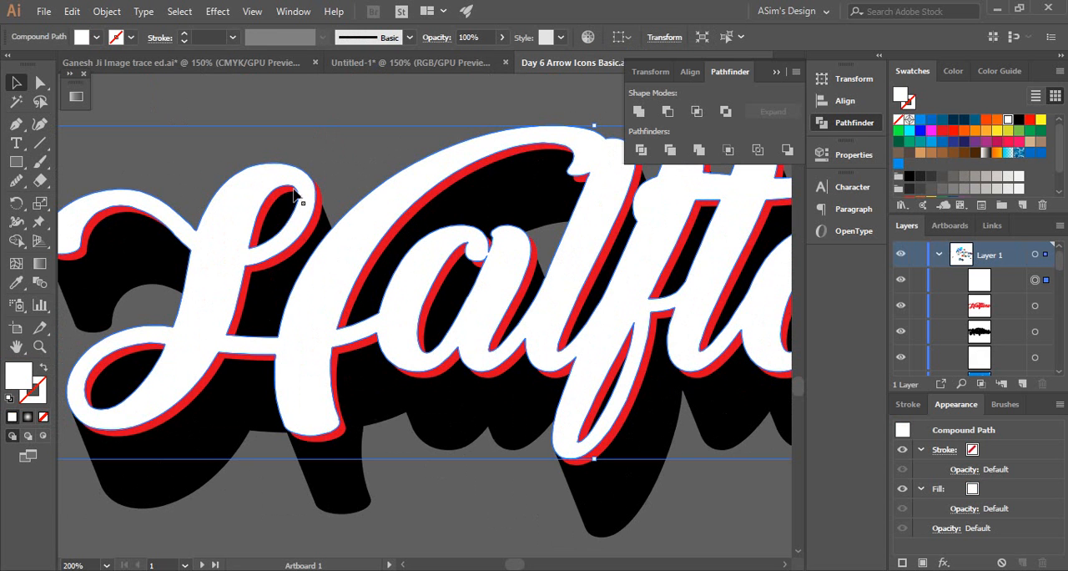
click(43, 386)
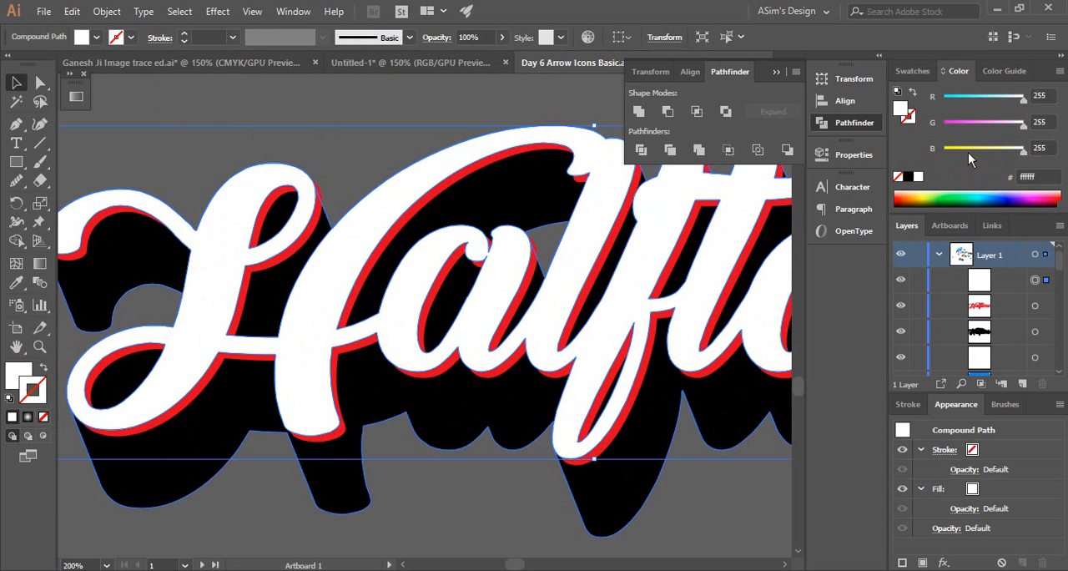
click(909, 178)
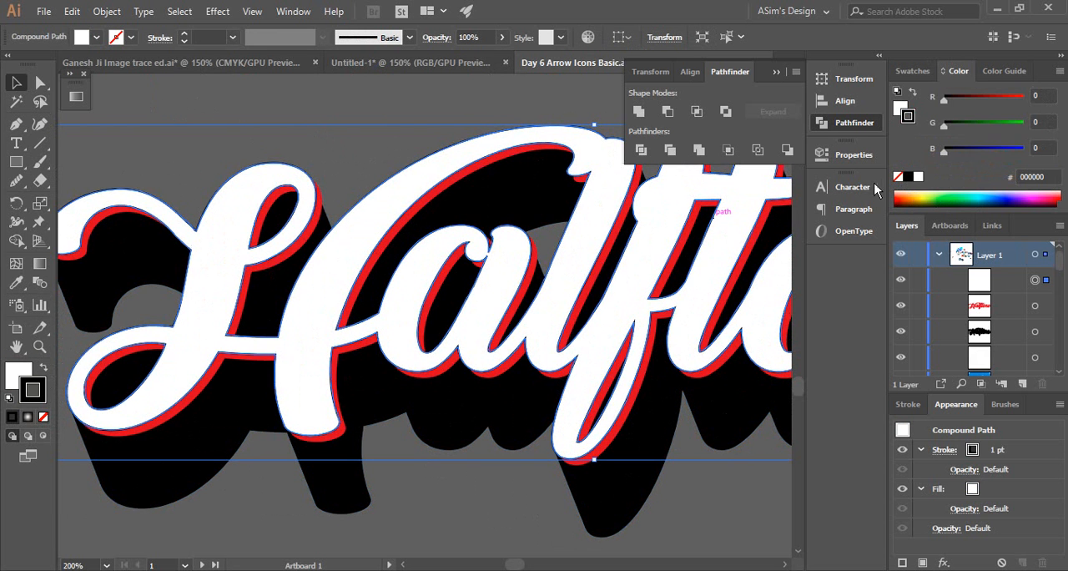
Try a 5 pt weight for the black stroke on the white lettering and reduce it to 4 pt
click(185, 34)
click(185, 34)
click(185, 35)
click(185, 34)
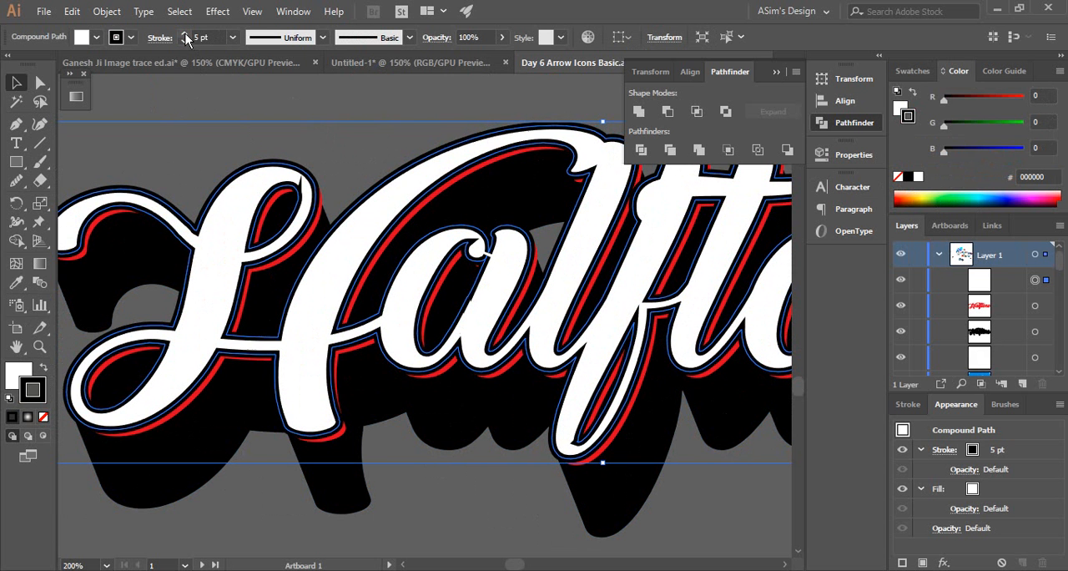
click(210, 109)
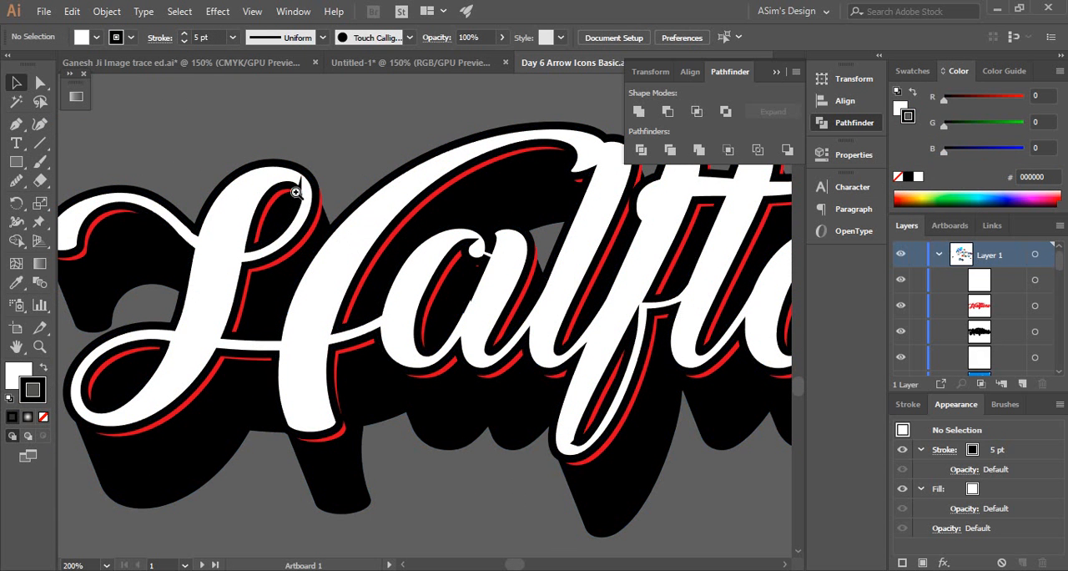
click(288, 180)
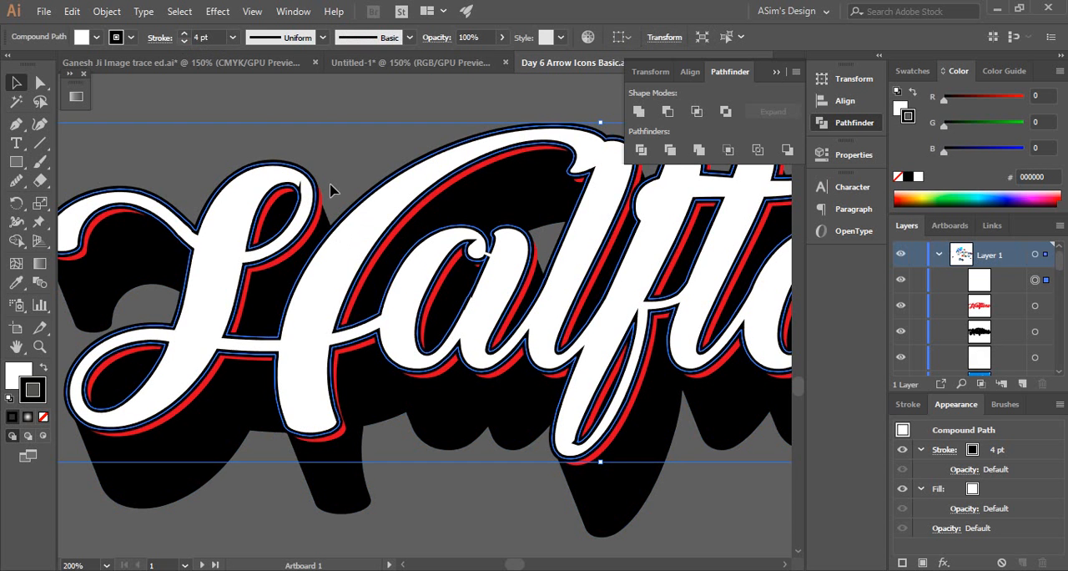
Examine the anchor points near the stroke spike inside the upper loop of the letter H
mouse_move(280, 170)
mouse_down()
mouse_move(579, 355)
mouse_move(651, 380)
mouse_up()
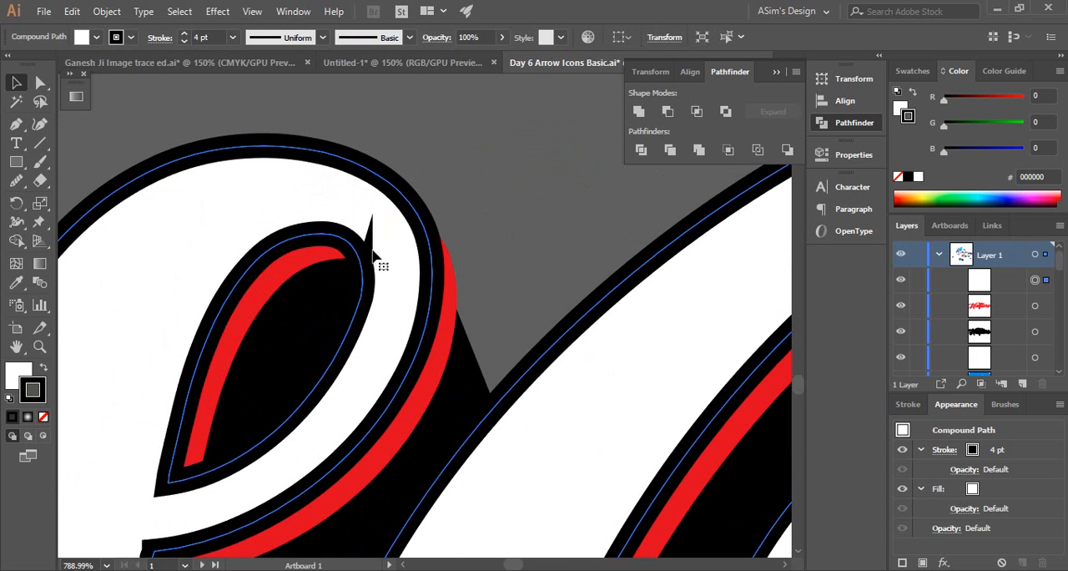
drag(337, 229, 576, 430)
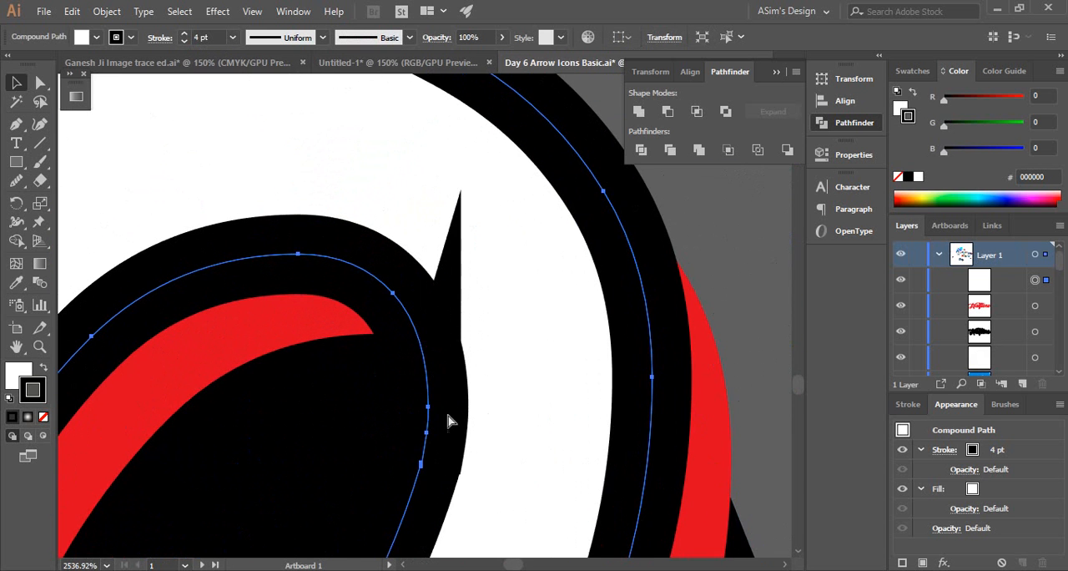
drag(427, 444, 547, 513)
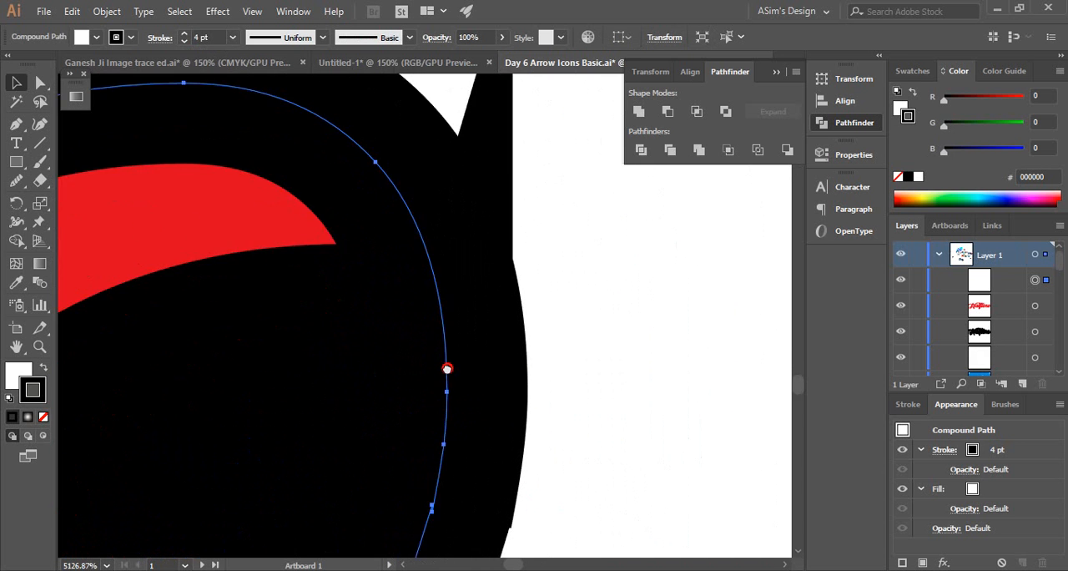
drag(445, 367, 424, 289)
drag(410, 430, 802, 454)
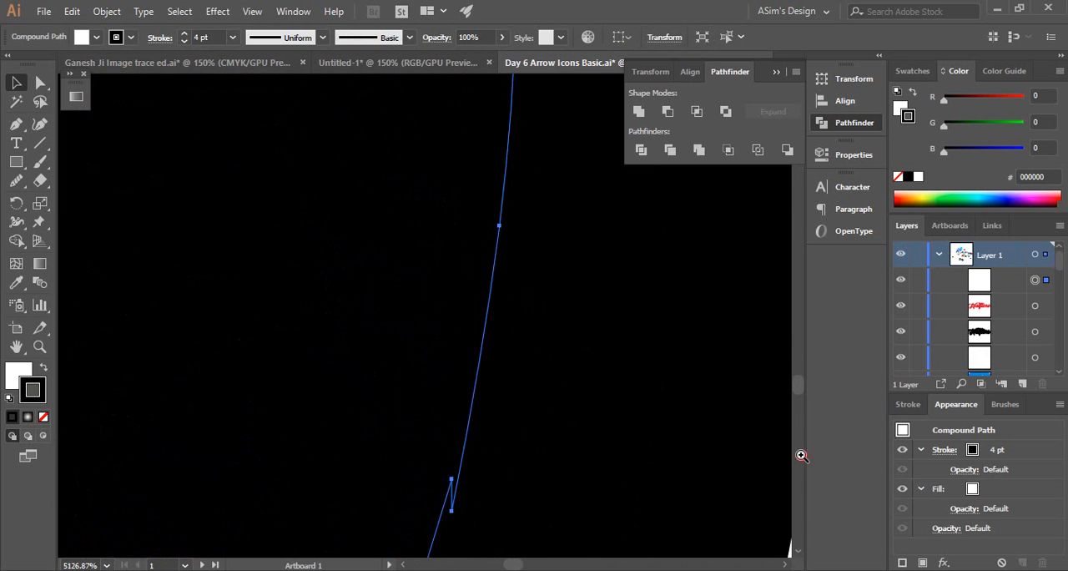
drag(520, 458, 404, 291)
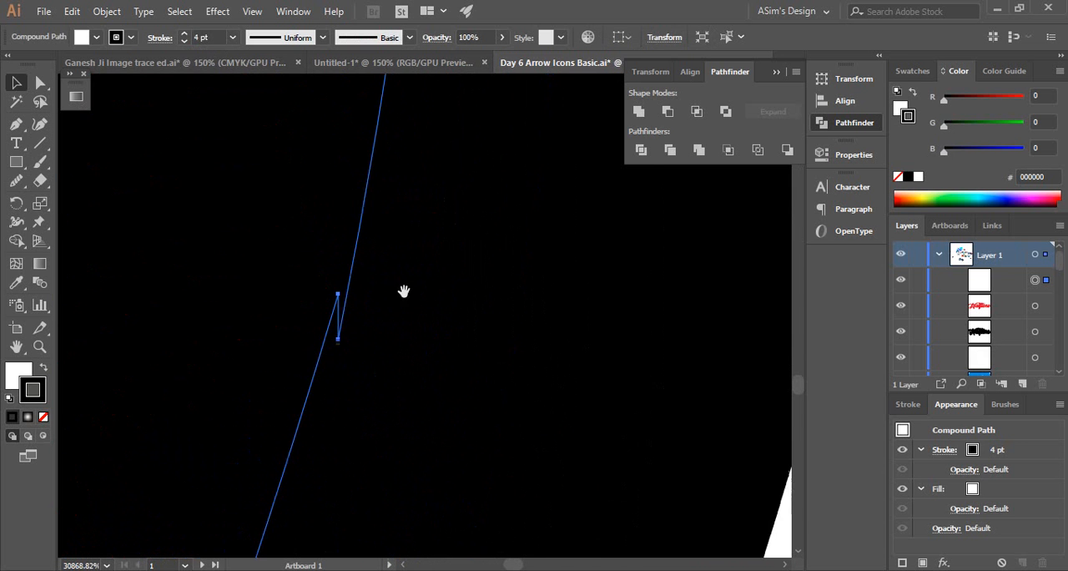
ctrl+alt+click(345, 212)
ctrl+alt+click(345, 212)
ctrl+alt+click(345, 212)
ctrl+alt+click(345, 212)
ctrl+alt+click(345, 212)
ctrl+alt+click(345, 212)
ctrl+alt+click(344, 212)
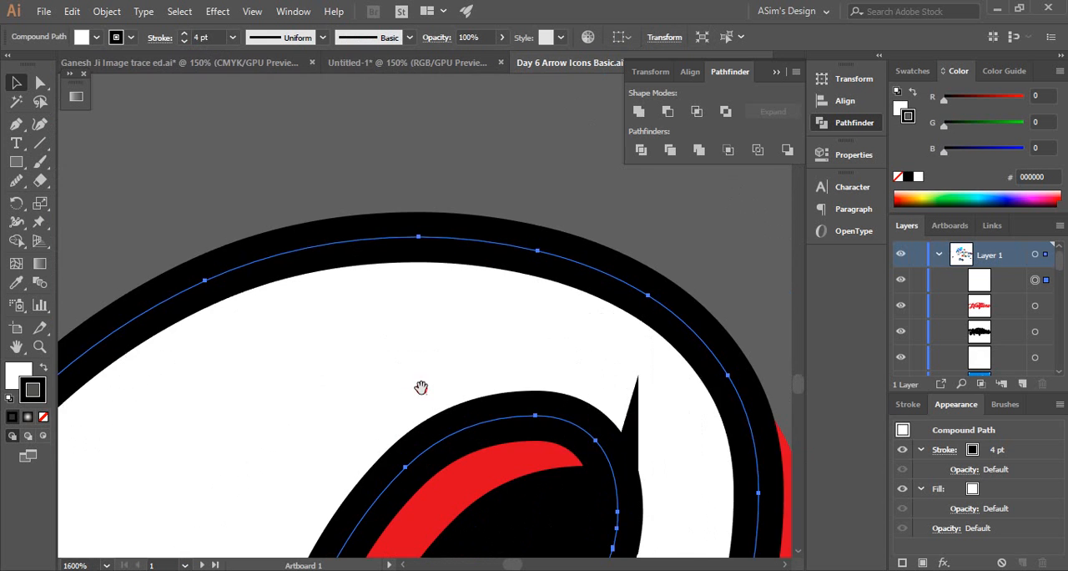
drag(420, 387, 410, 375)
ctrl+alt+click(410, 375)
Compare miter and round corners on the white lettering's black stroke and set the corner style to Round Join
click(160, 38)
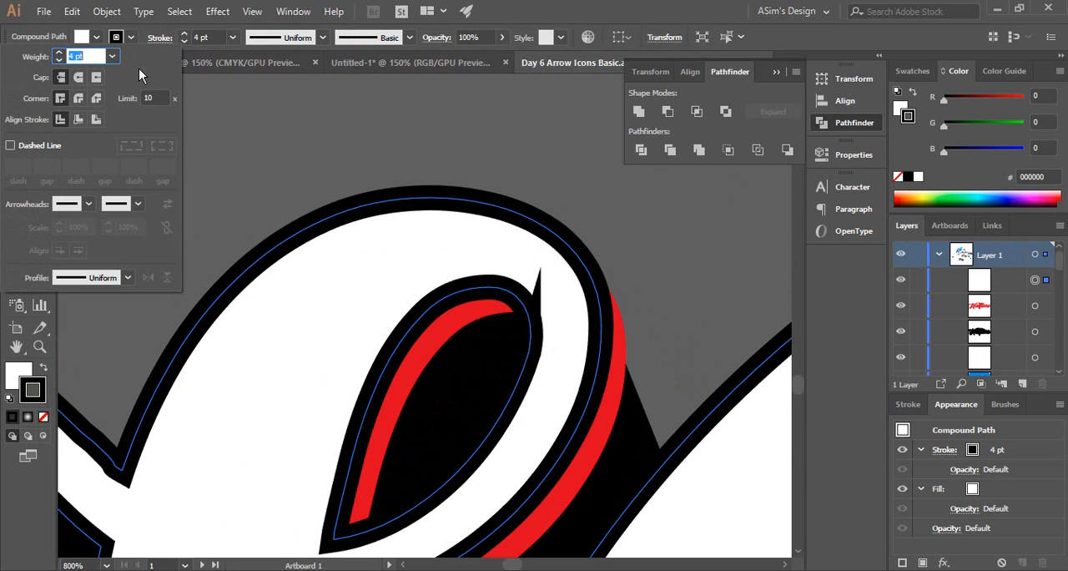
click(77, 99)
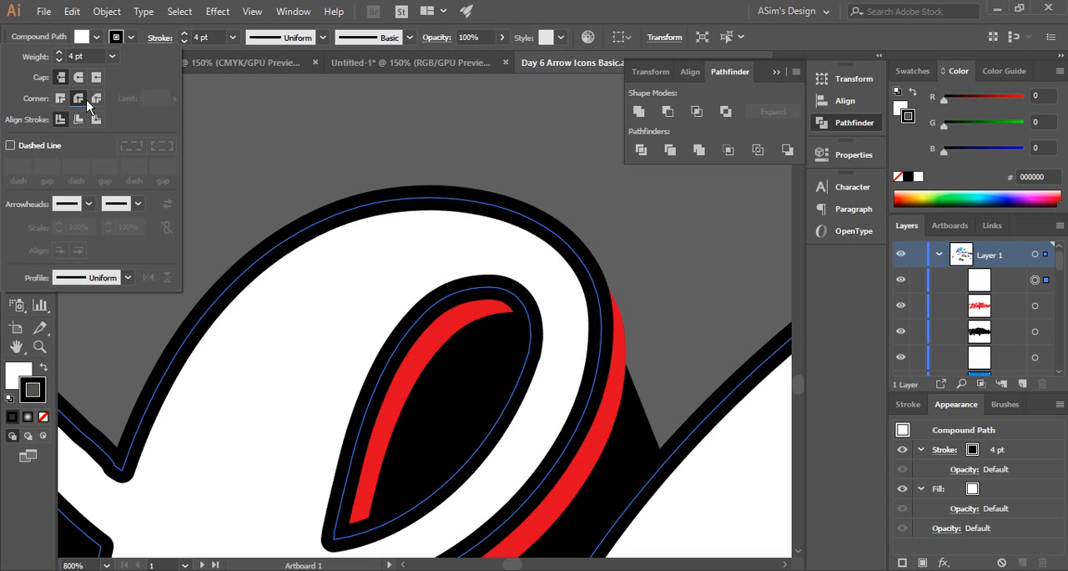
click(61, 99)
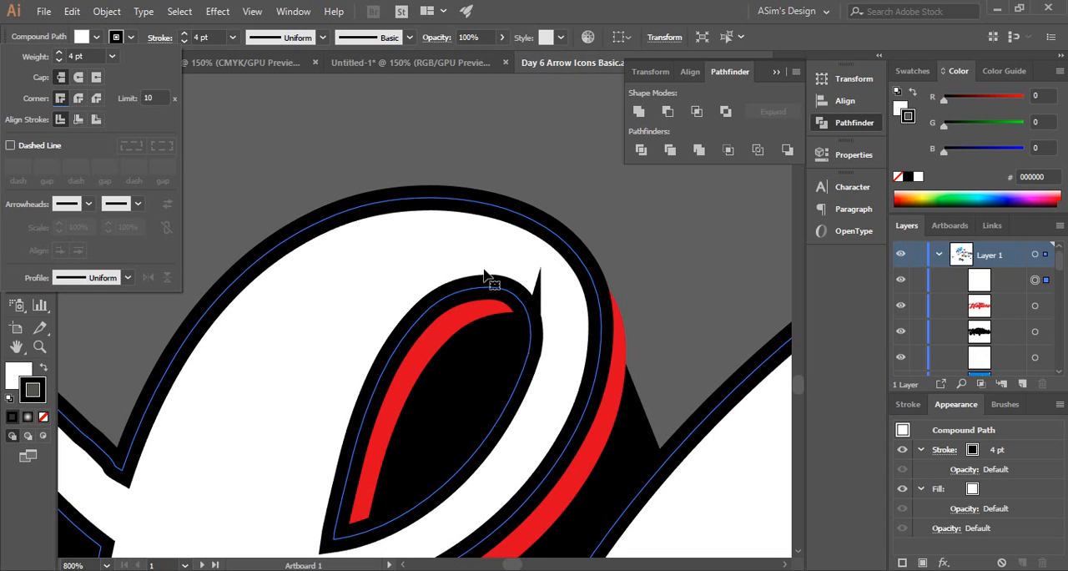
click(77, 99)
click(520, 150)
ctrl+alt+click(546, 184)
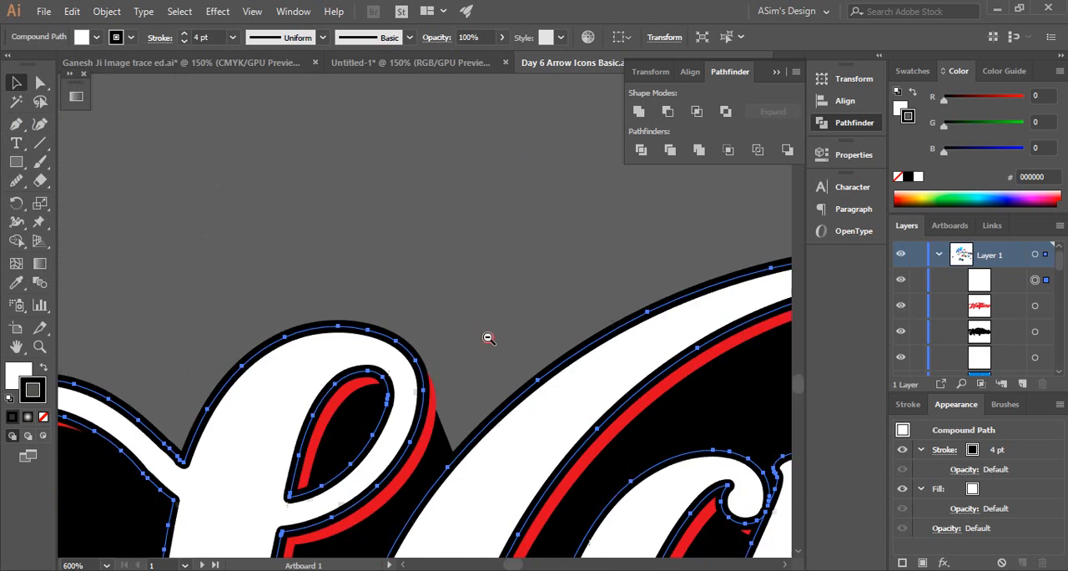
Set the white Halftone lettering's black stroke weight to 3 pt
ctrl+alt+click(488, 338)
ctrl+alt+click(488, 338)
ctrl+alt+click(488, 338)
ctrl+alt+click(488, 338)
ctrl+alt+click(486, 338)
click(434, 207)
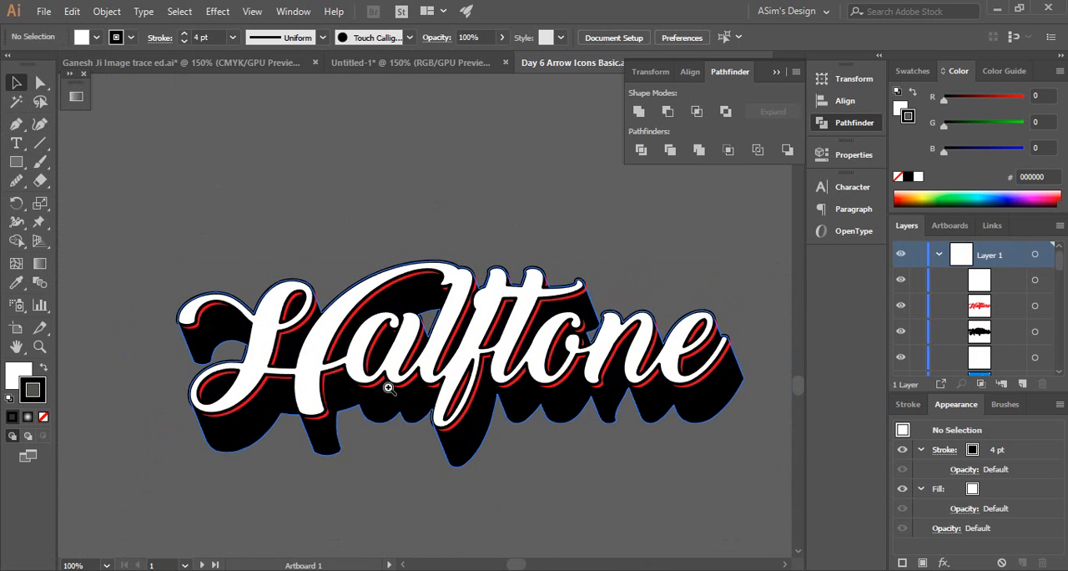
ctrl+click(365, 370)
ctrl+click(389, 307)
drag(404, 296, 398, 379)
click(413, 293)
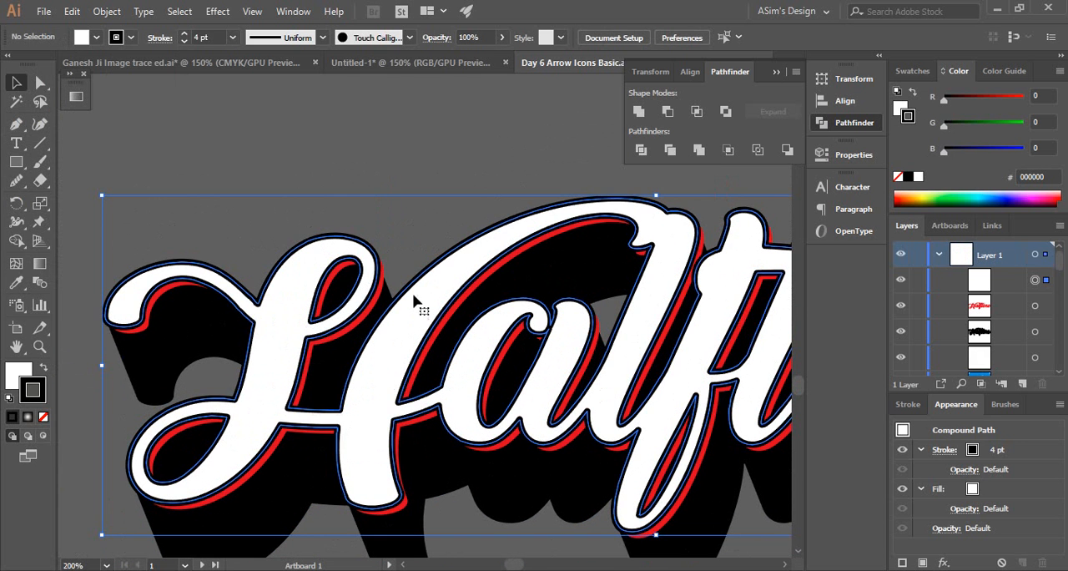
click(185, 41)
click(184, 41)
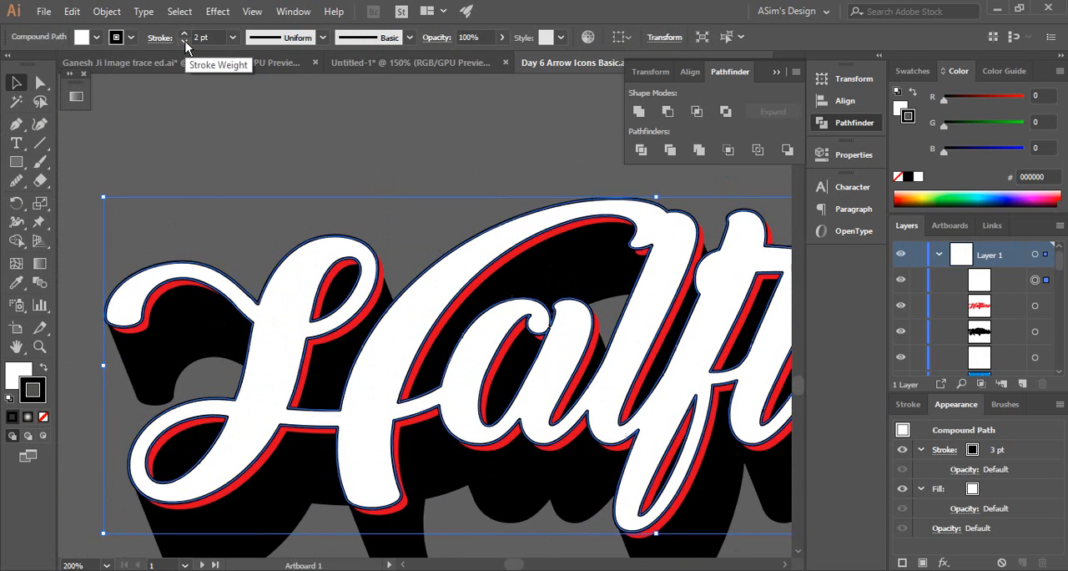
click(184, 34)
click(363, 160)
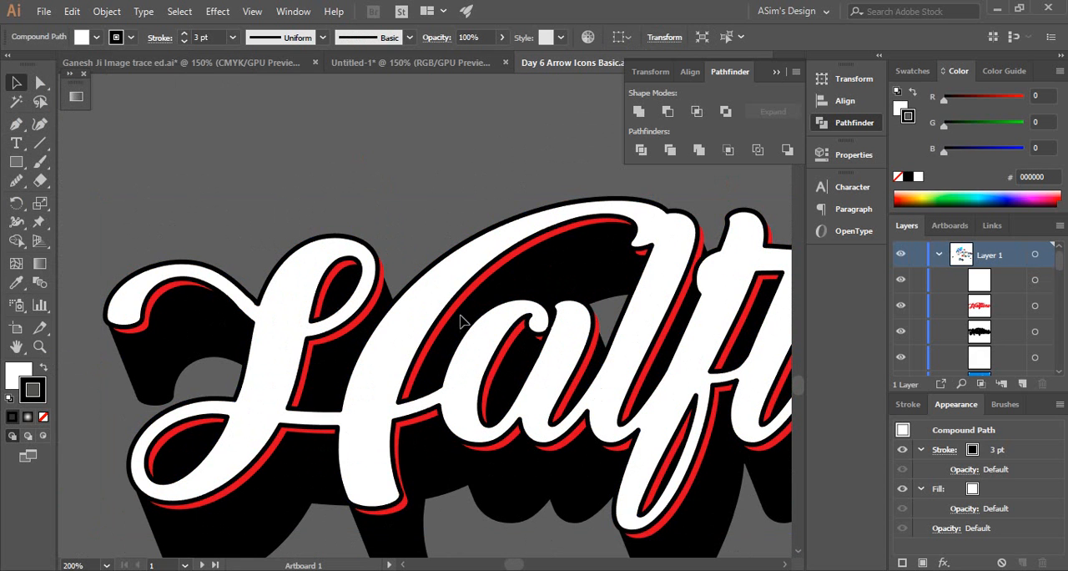
Draw a closed, tapered accent about 5 mm long with the Pen tool, extending from the tip of the H's lower-left loop into the white stem
ctrl+alt+click(499, 365)
drag(562, 346, 514, 349)
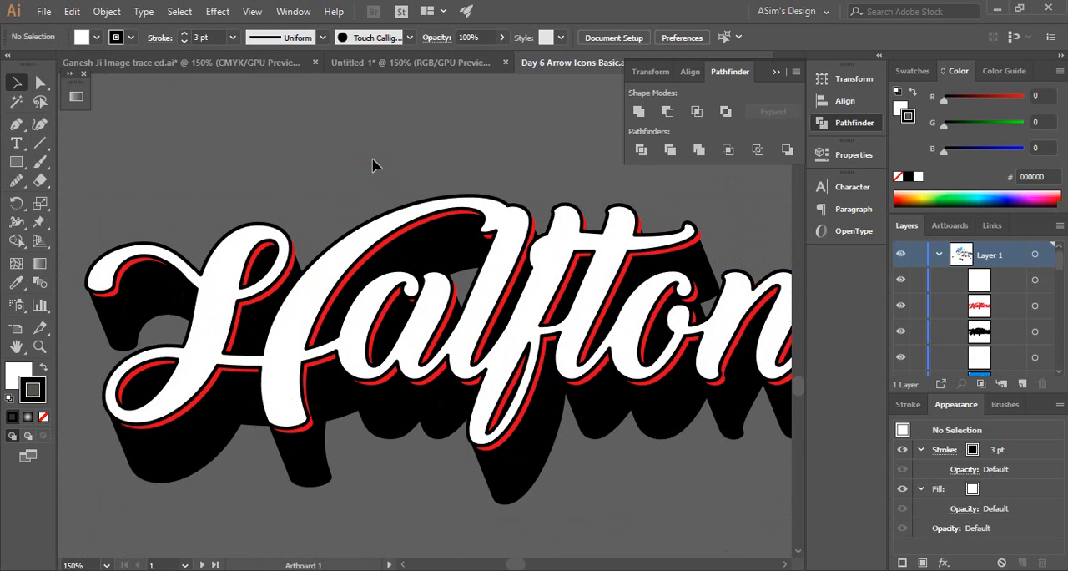
drag(186, 367, 576, 366)
drag(230, 362, 326, 354)
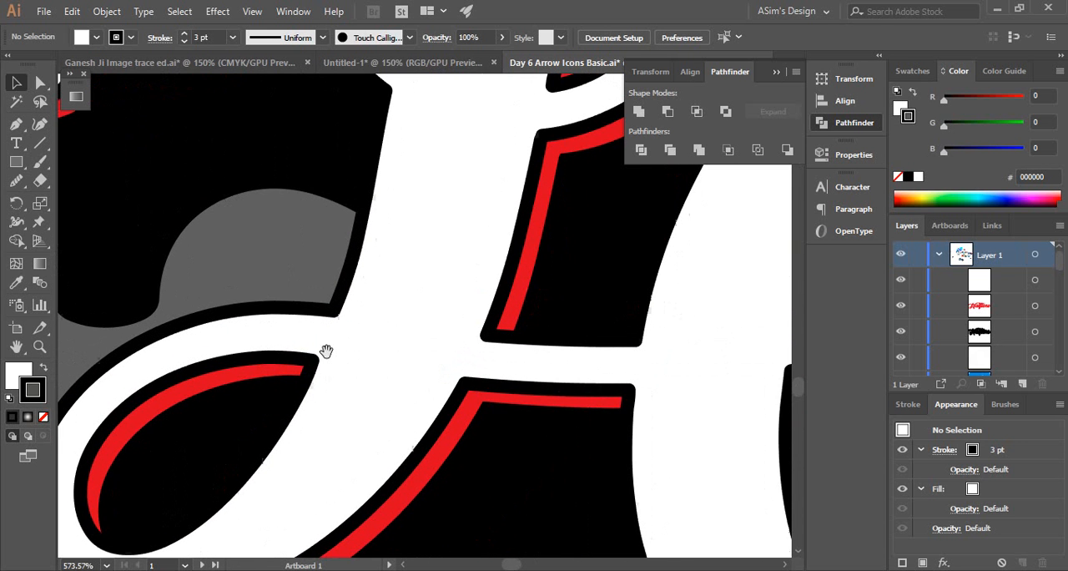
click(372, 350)
click(381, 318)
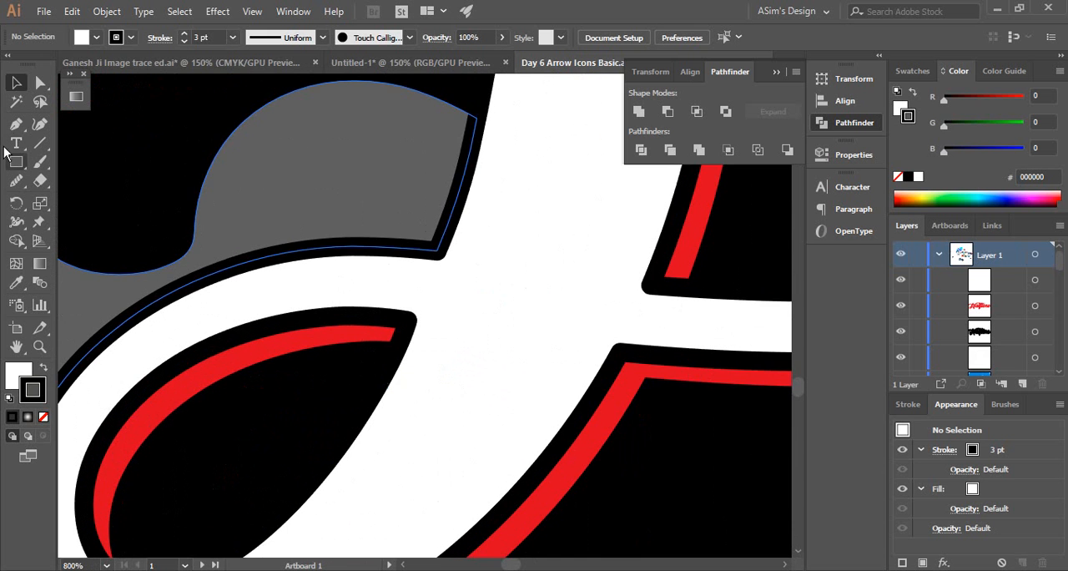
drag(410, 210, 326, 157)
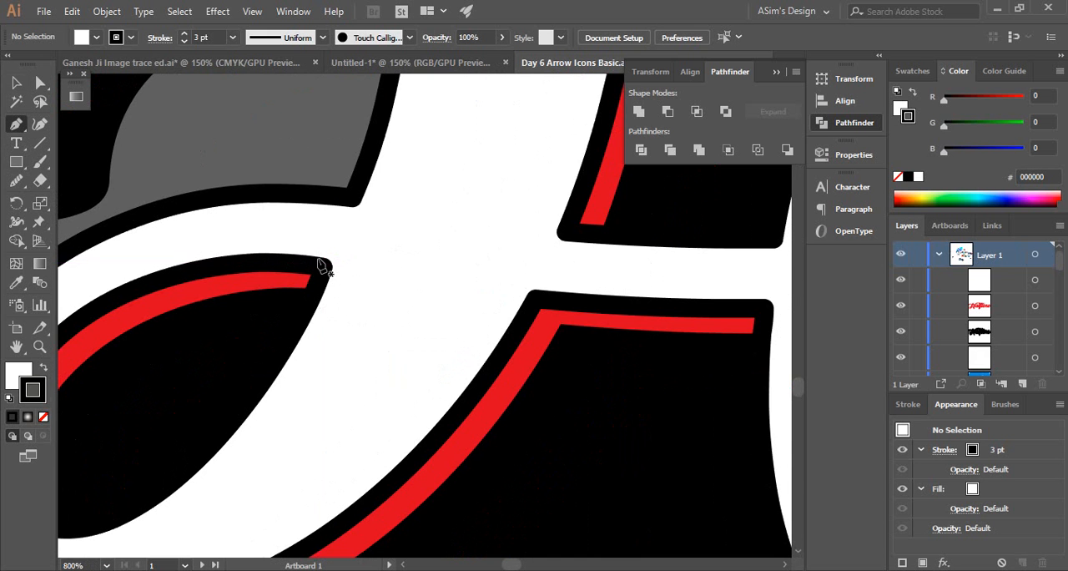
click(316, 256)
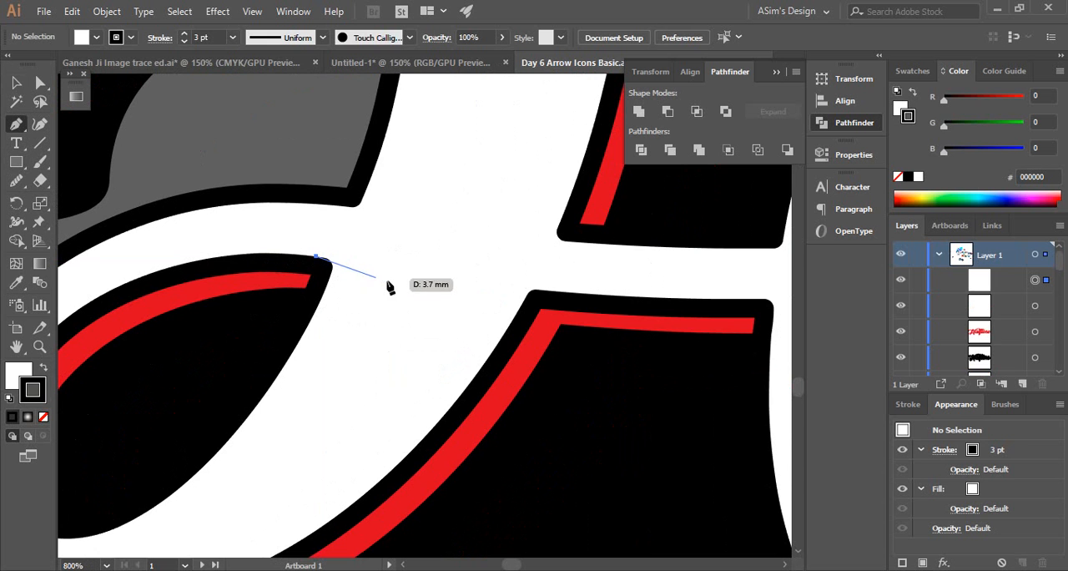
drag(400, 276, 445, 299)
click(400, 276)
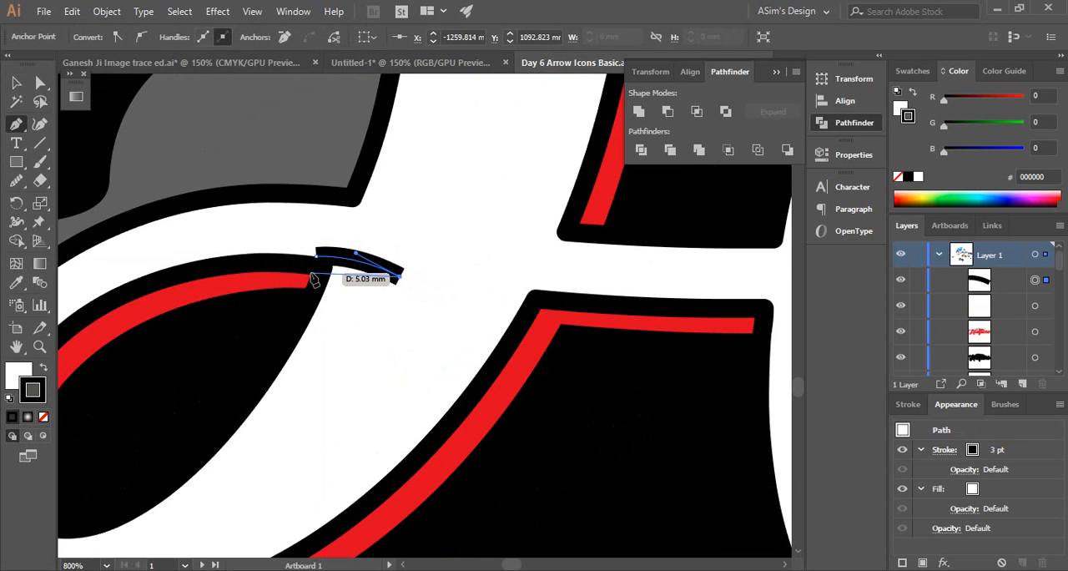
drag(312, 273, 265, 283)
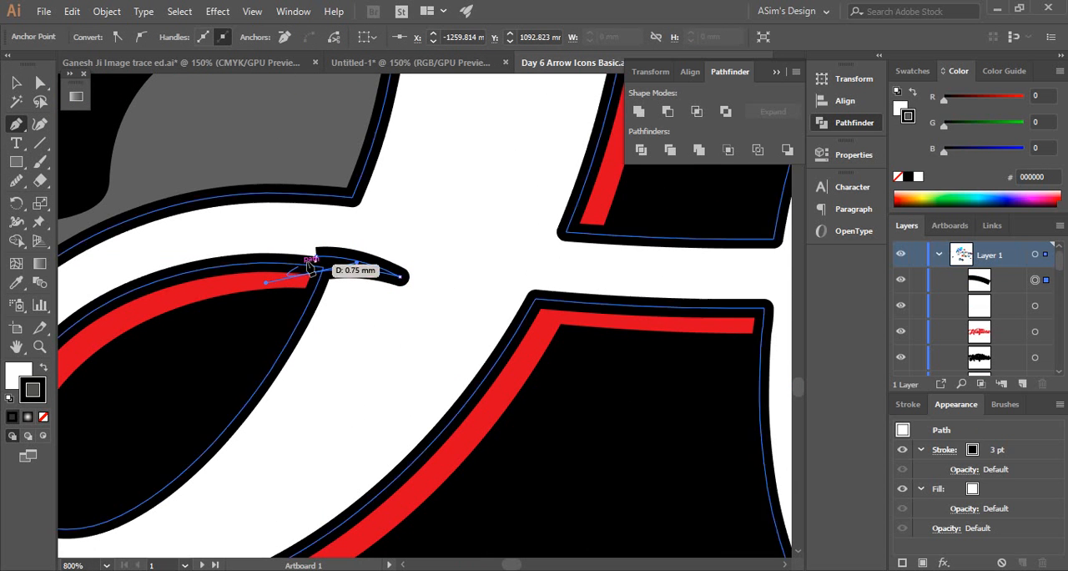
click(311, 272)
click(316, 256)
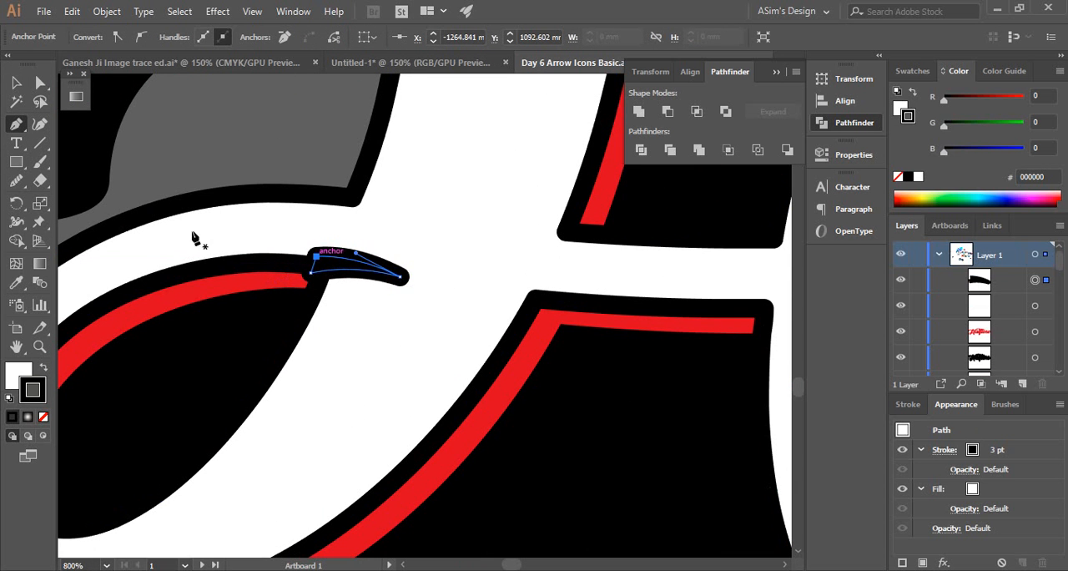
Give the tapered accent on the H a black fill and no stroke
click(15, 83)
click(44, 367)
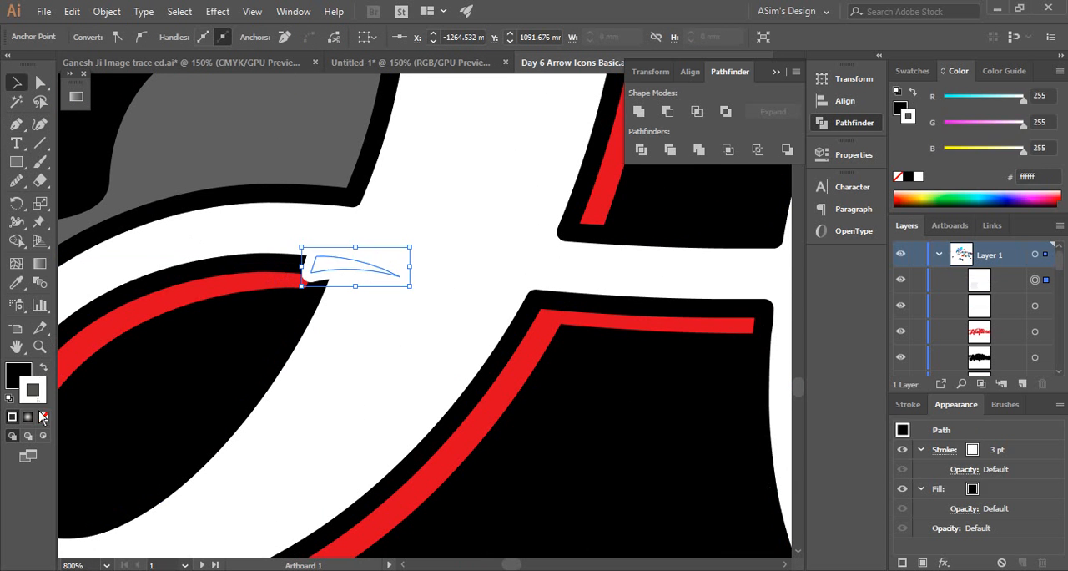
click(44, 416)
Adjust the H accent's anchor points and curve handles so it tapers downward and continues smoothly from the loop's black outline
key(ctrl+space)
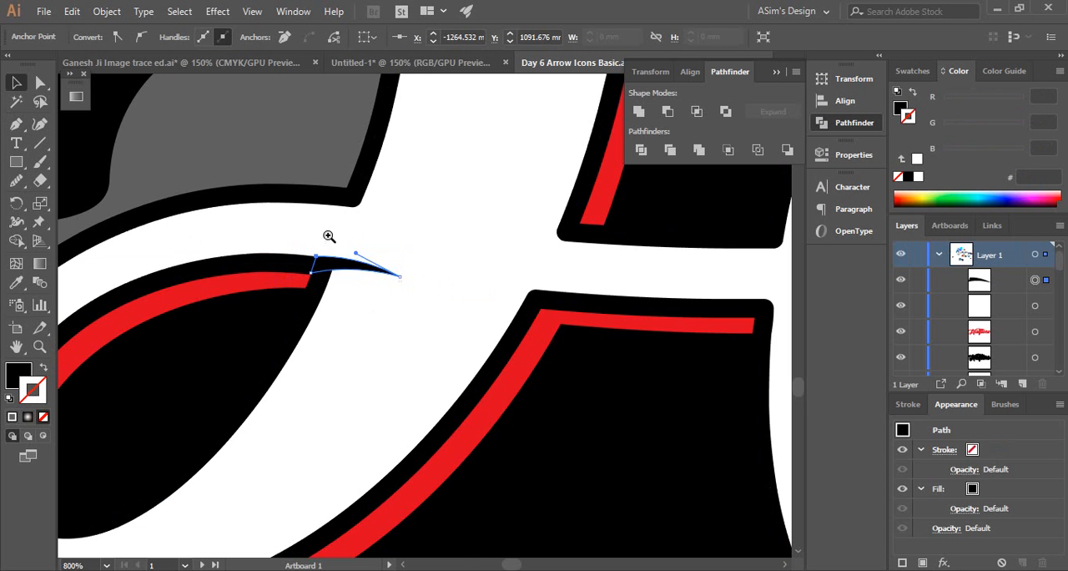
drag(328, 234, 501, 339)
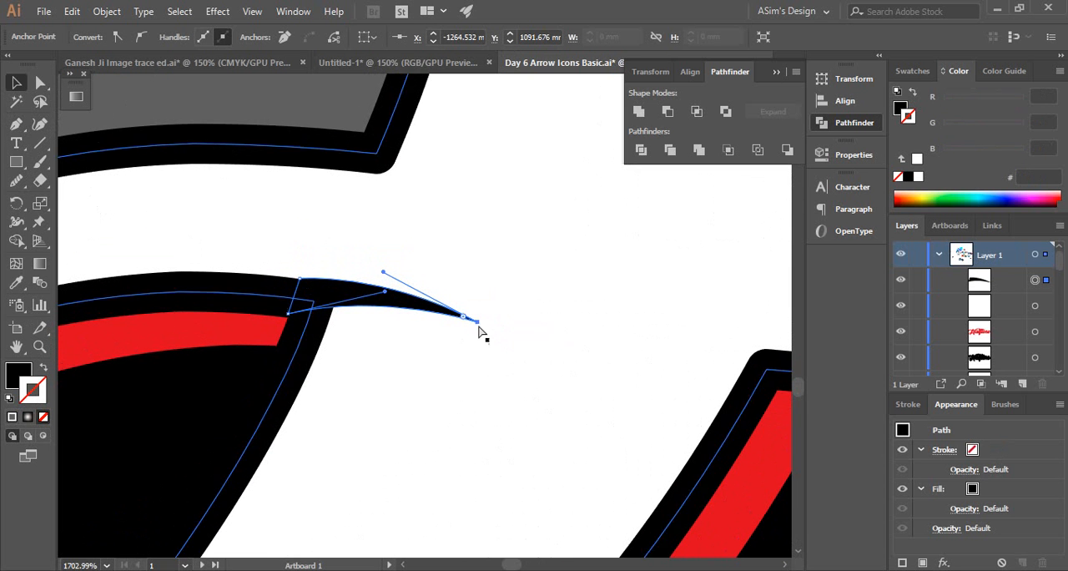
drag(479, 323, 478, 341)
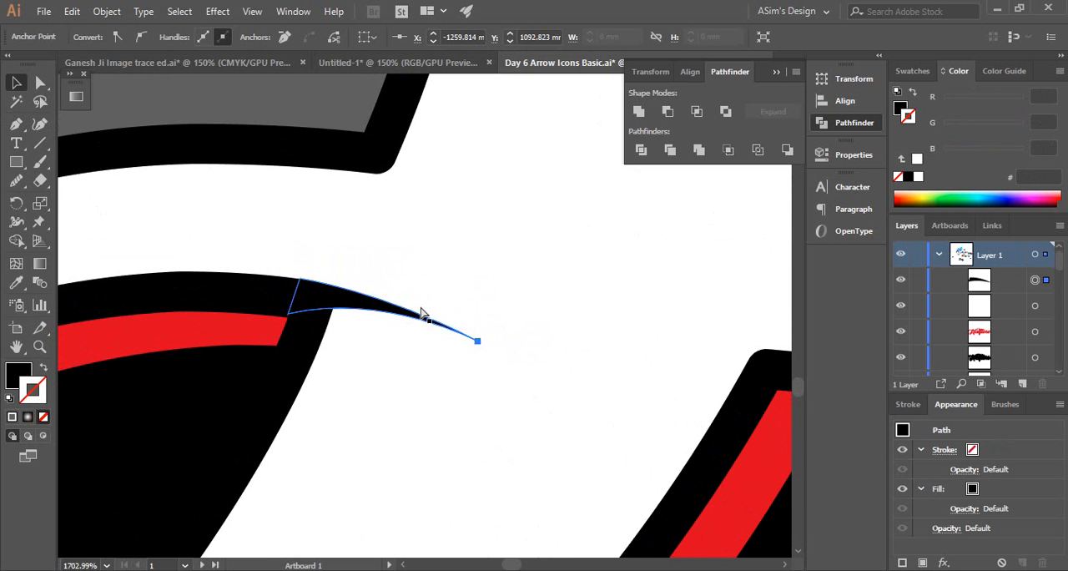
mouse_move(386, 294)
mouse_down()
mouse_move(393, 287)
mouse_move(384, 301)
mouse_up()
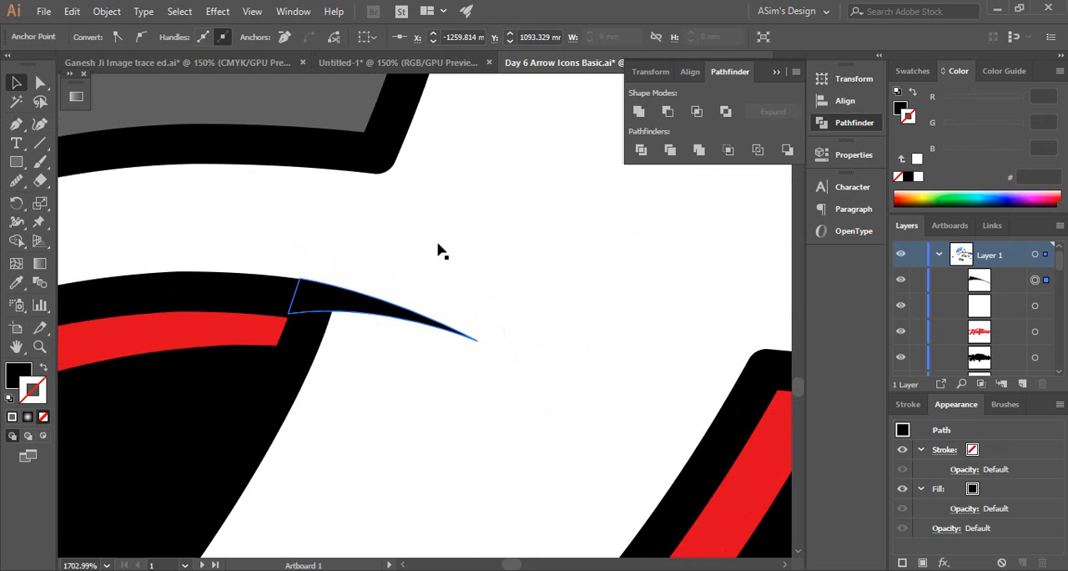
drag(288, 321, 302, 320)
drag(385, 308, 378, 319)
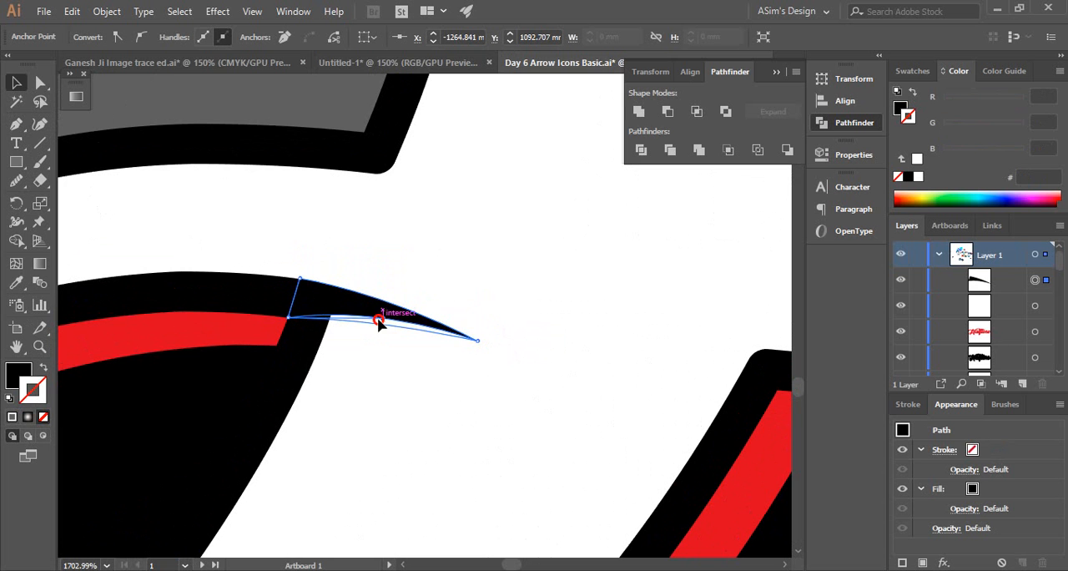
drag(478, 340, 481, 359)
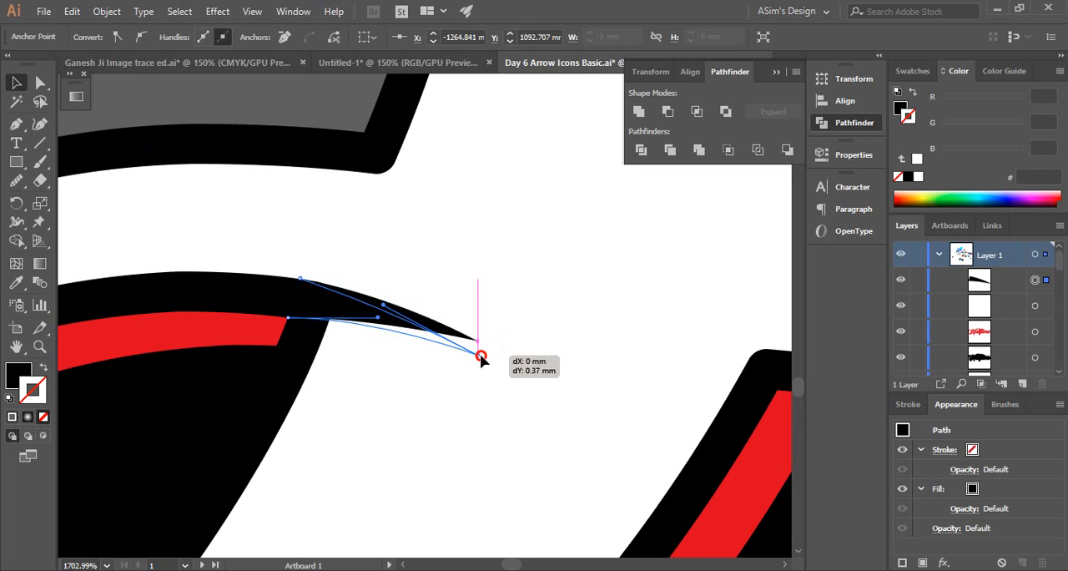
drag(417, 332, 393, 289)
click(430, 302)
scroll(415, 306, down, 5)
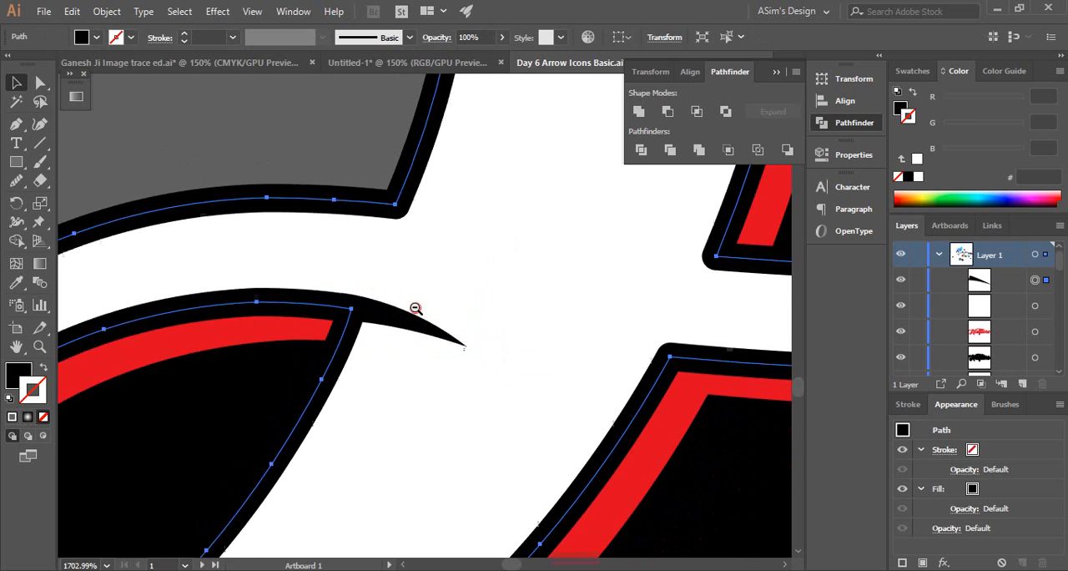
click(152, 312)
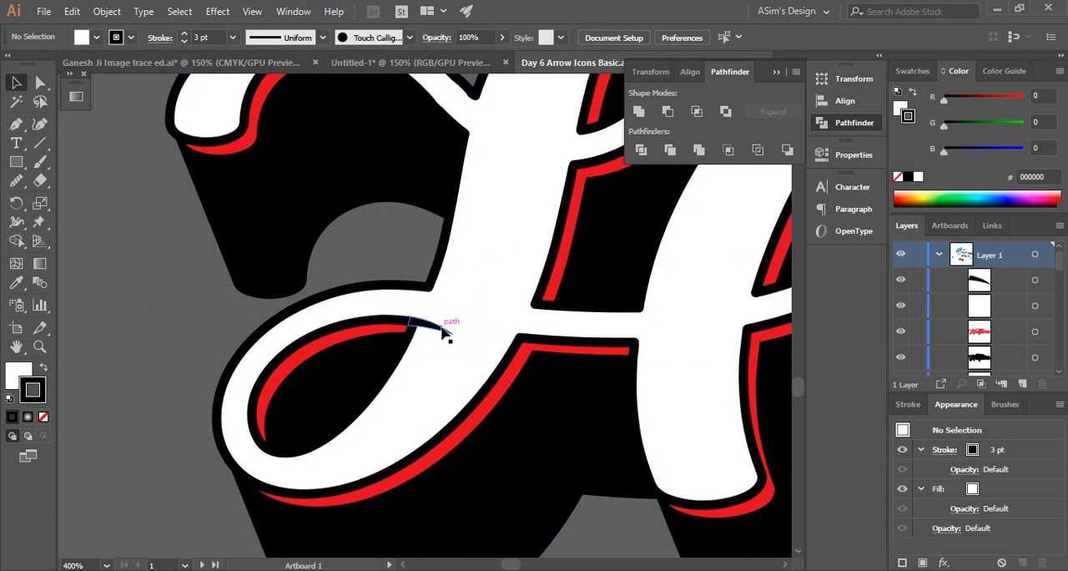
Duplicate the H's black accent and place the copy where the f's crossbar meets the stem of the t
scroll(481, 303, down, 4)
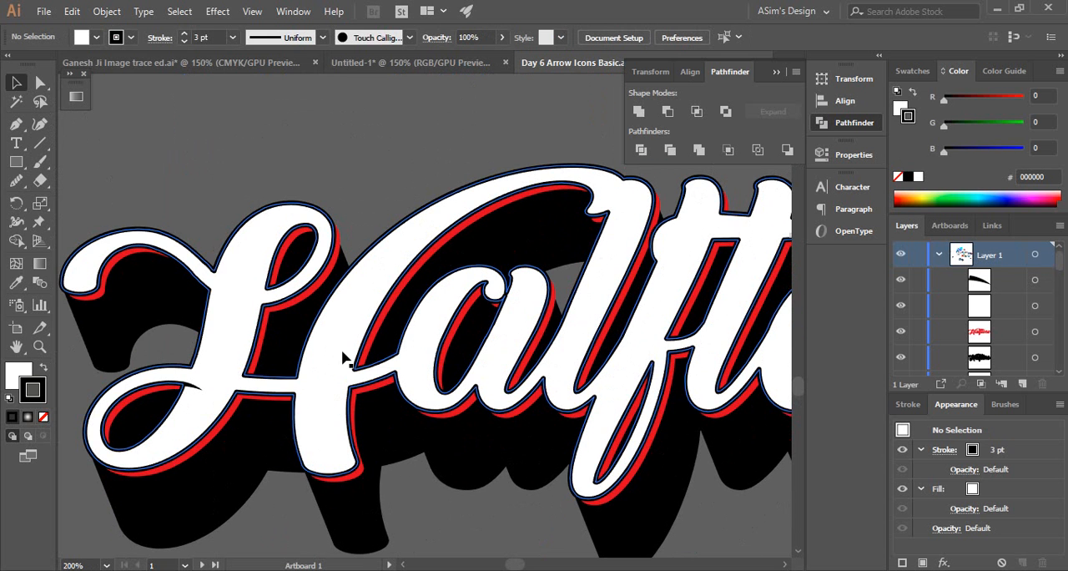
scroll(222, 325, right, 5)
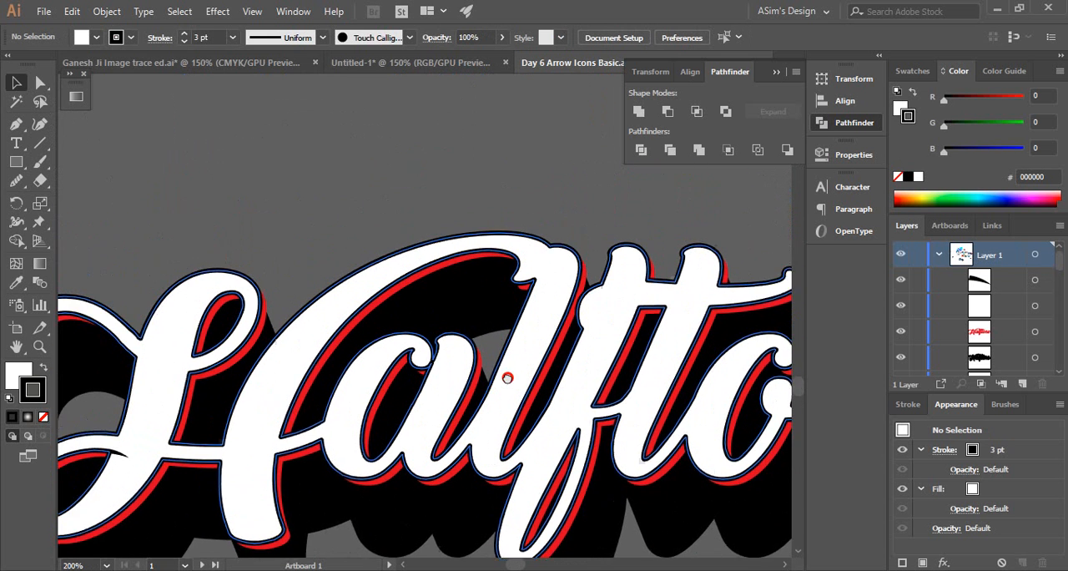
scroll(443, 354, left, 3)
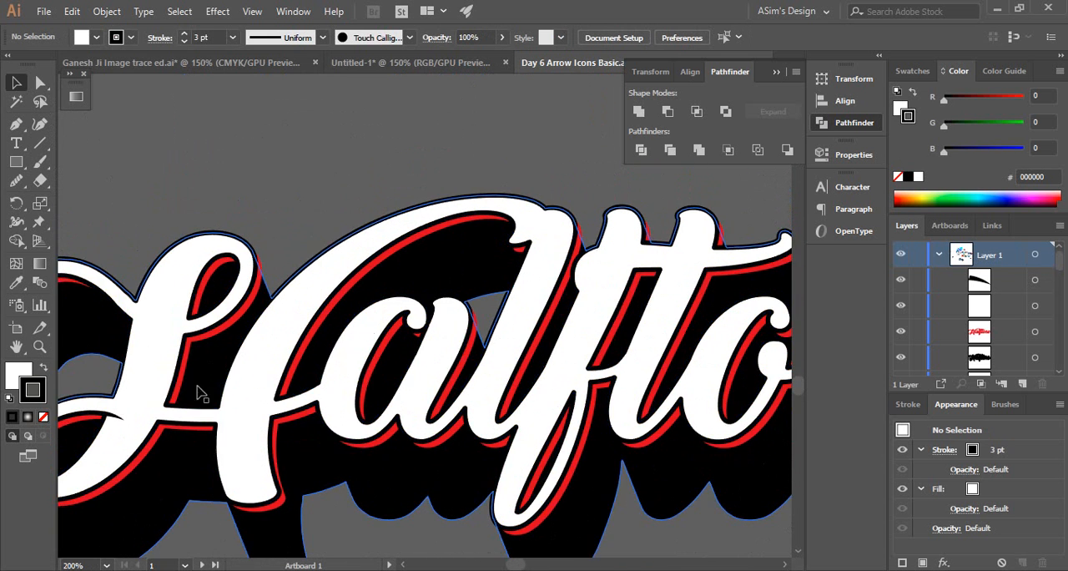
drag(137, 414, 382, 290)
alt+scroll(683, 287, up, 3)
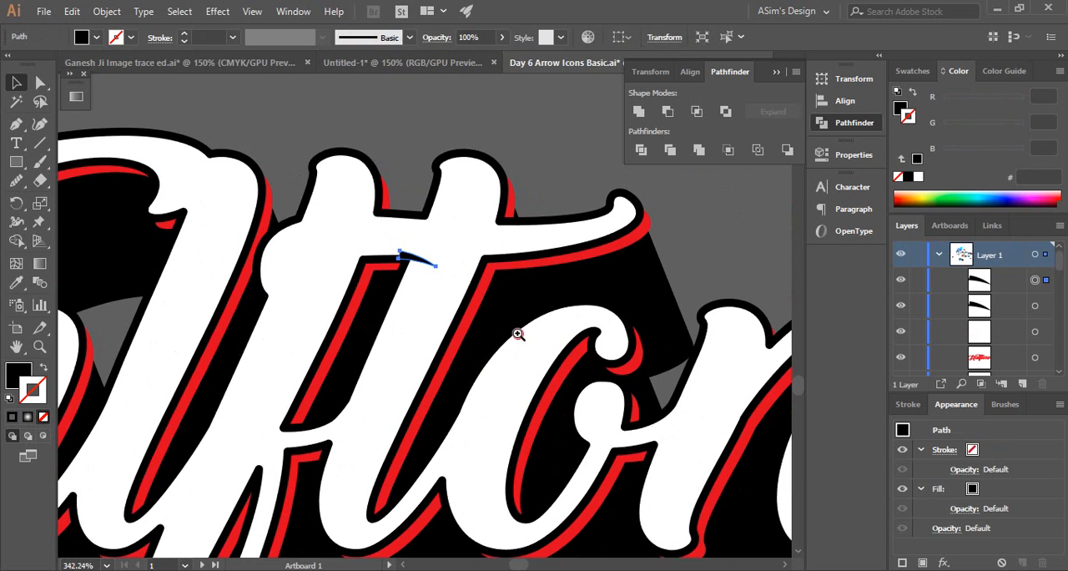
drag(519, 334, 675, 392)
mouse_move(494, 334)
mouse_down()
mouse_move(519, 346)
mouse_move(506, 347)
mouse_up()
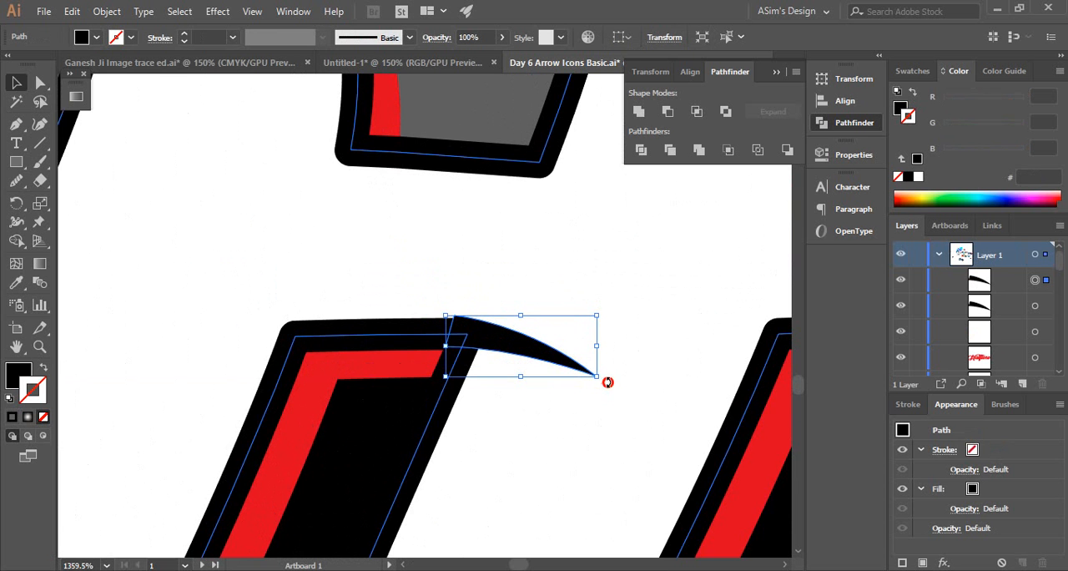
Rotate the copied accent counterclockwise and align it with the black outline beneath the crossbar between the f and t
drag(608, 382, 638, 367)
drag(511, 352, 514, 306)
ctrl+alt+click(498, 365)
ctrl+alt+click(498, 365)
click(450, 326)
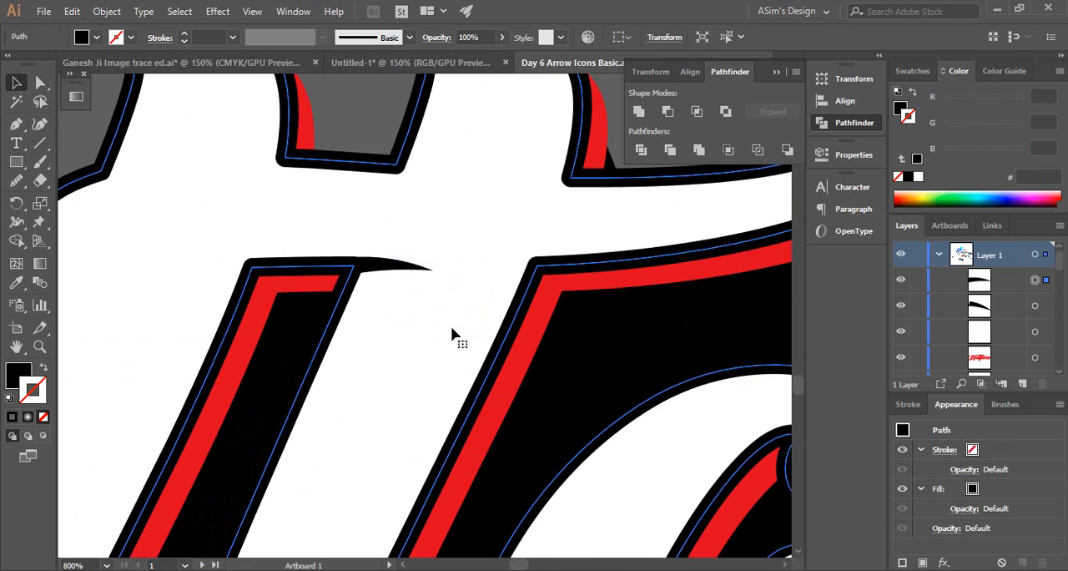
ctrl+alt+click(306, 353)
ctrl+alt+click(305, 353)
ctrl+alt+click(305, 353)
click(536, 115)
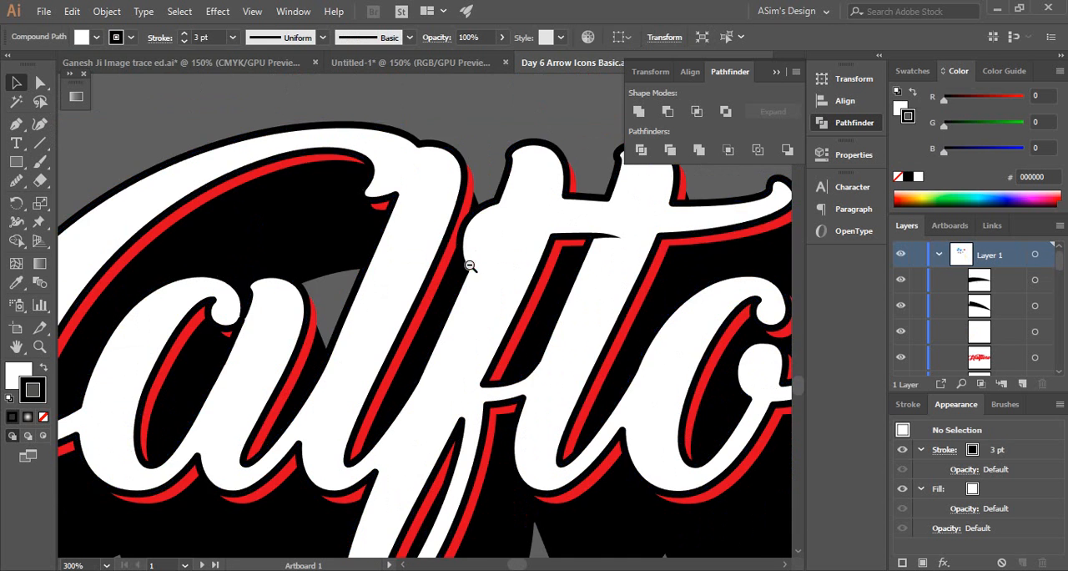
Draw a closed, curved sliver about 4.7 mm long with the Pen tool inside the rounded left end of the f's crossbar
ctrl+alt+click(471, 265)
ctrl+alt+click(472, 266)
drag(468, 322, 508, 288)
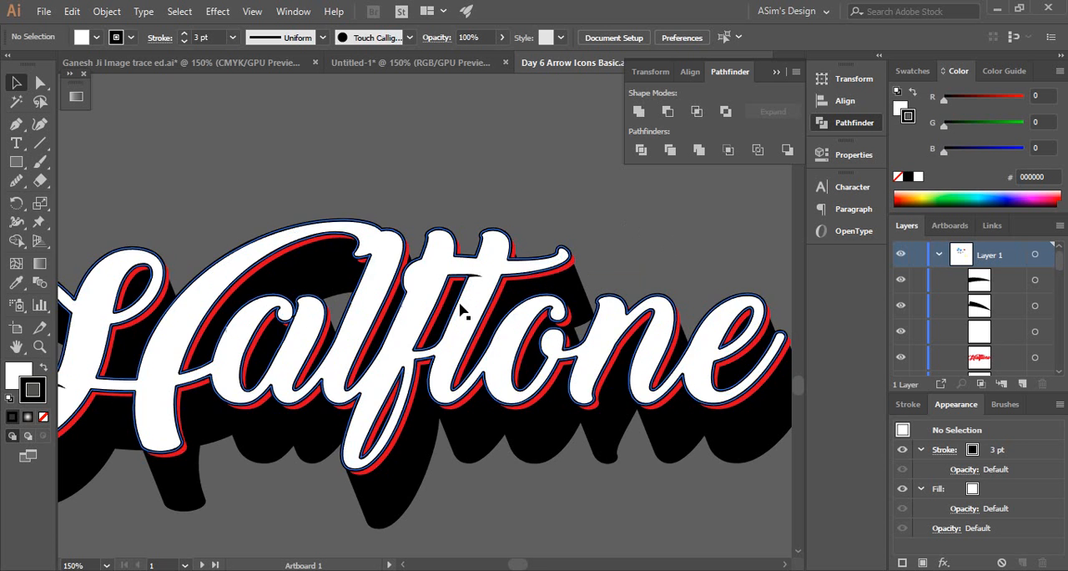
drag(394, 247, 659, 403)
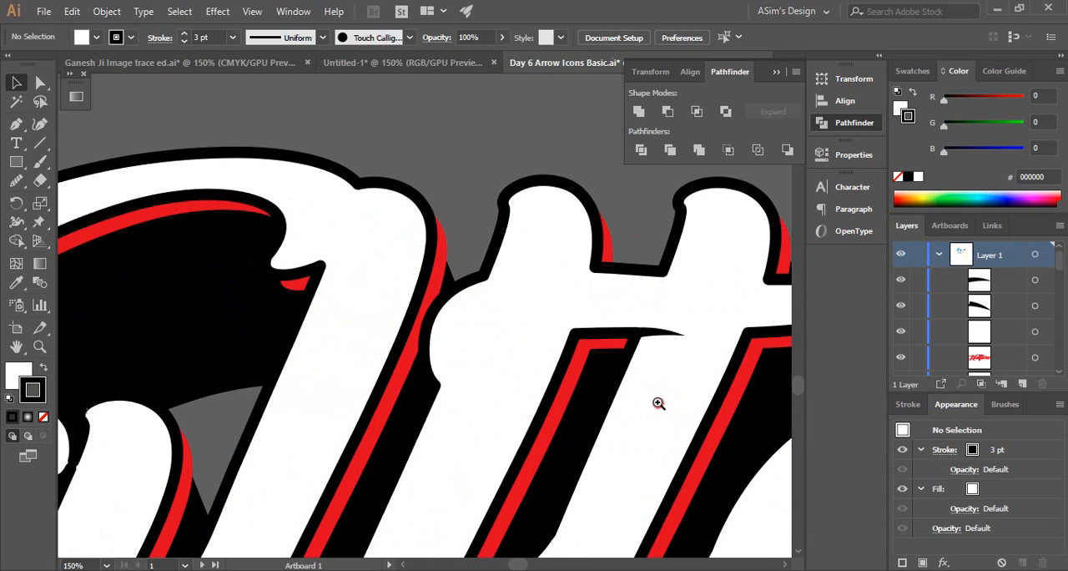
ctrl+click(473, 350)
ctrl+click(419, 319)
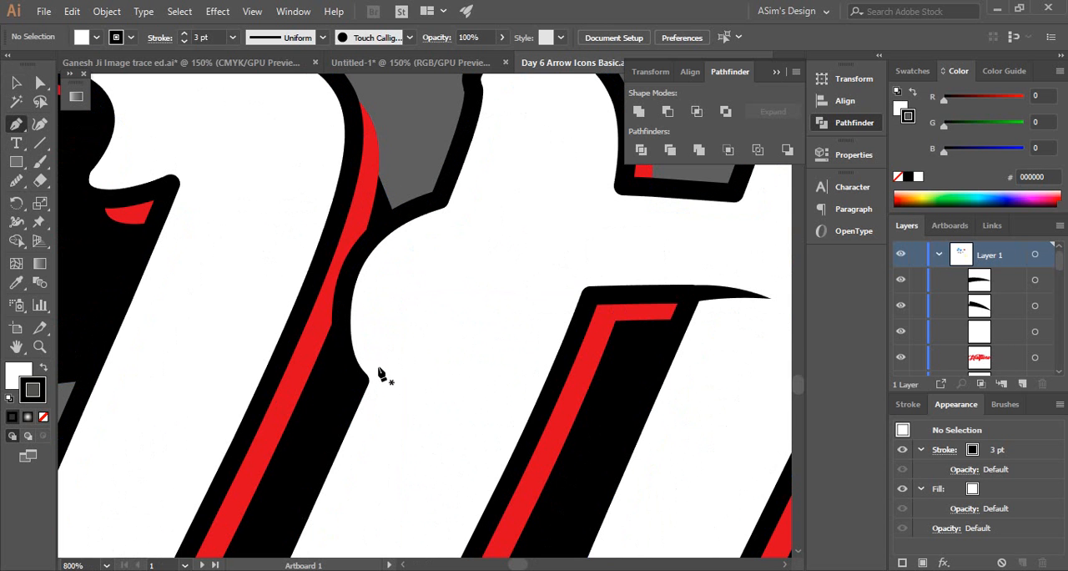
click(377, 365)
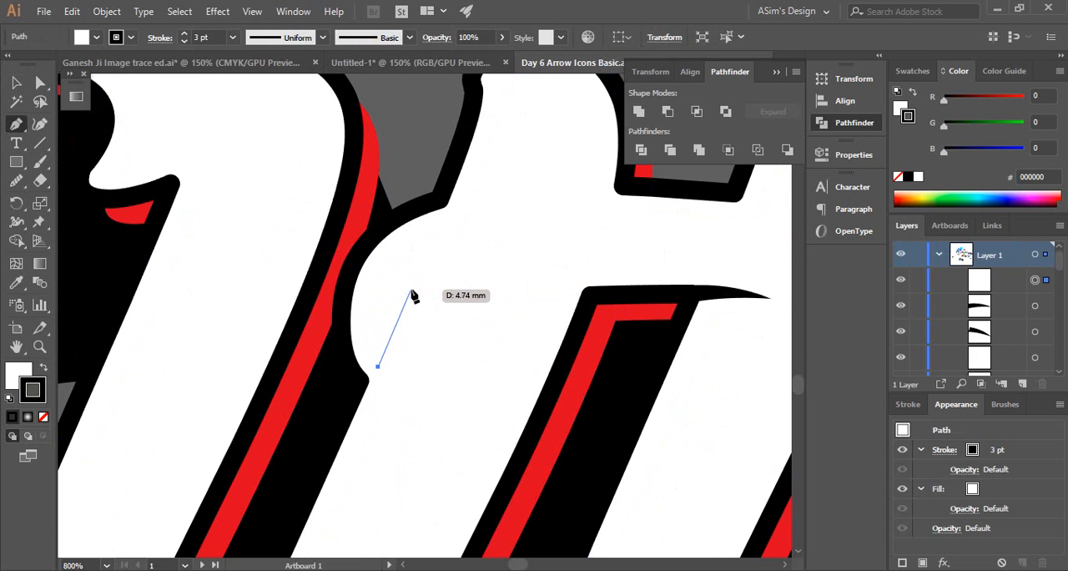
click(412, 294)
drag(378, 366, 383, 435)
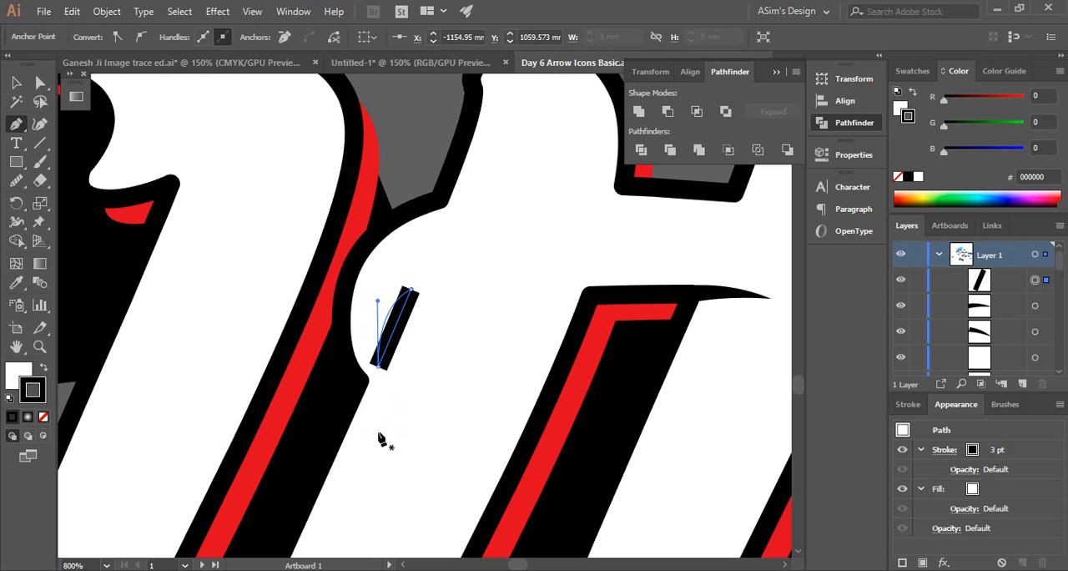
Give the curved sliver on the f a black fill and no stroke, and deselect it
click(45, 368)
click(42, 416)
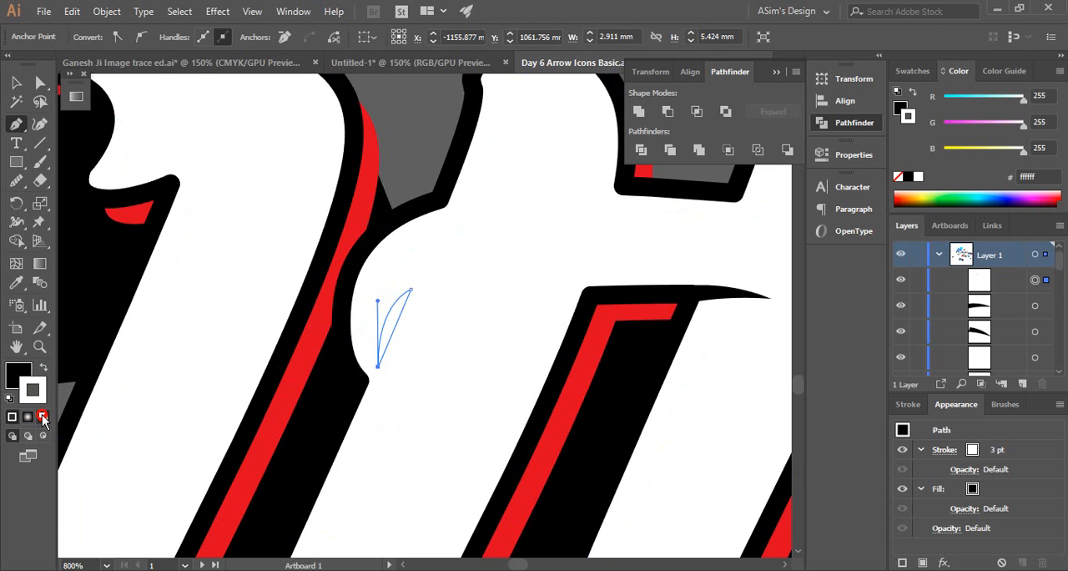
click(15, 85)
click(516, 285)
drag(441, 332, 386, 280)
click(427, 232)
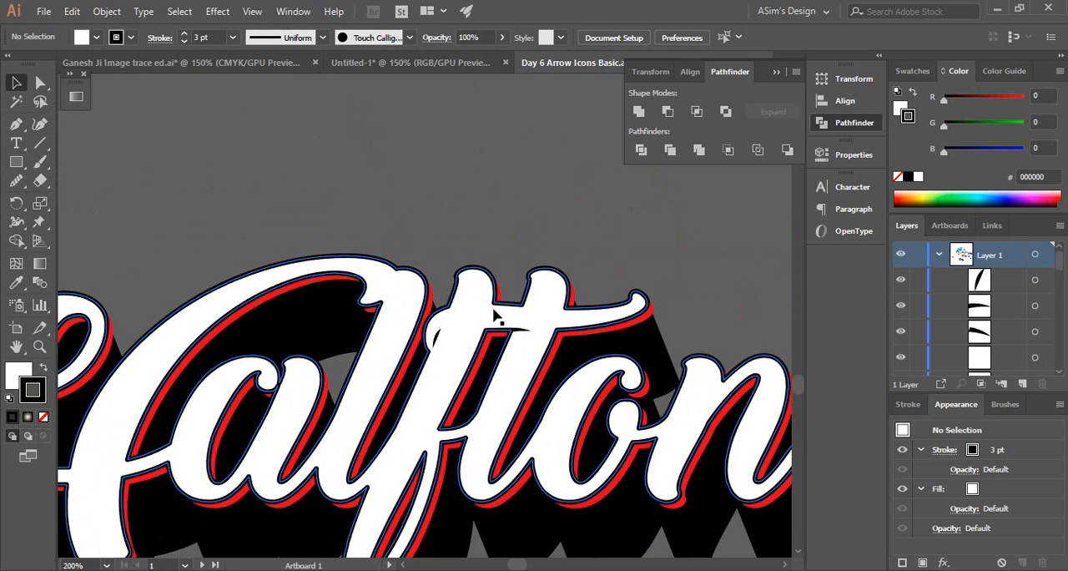
Shrink the black sliver on the f's crossbar to about 1.5 × 3.7 mm by shifting its upper point down and inward, and deselect it
drag(465, 337, 642, 415)
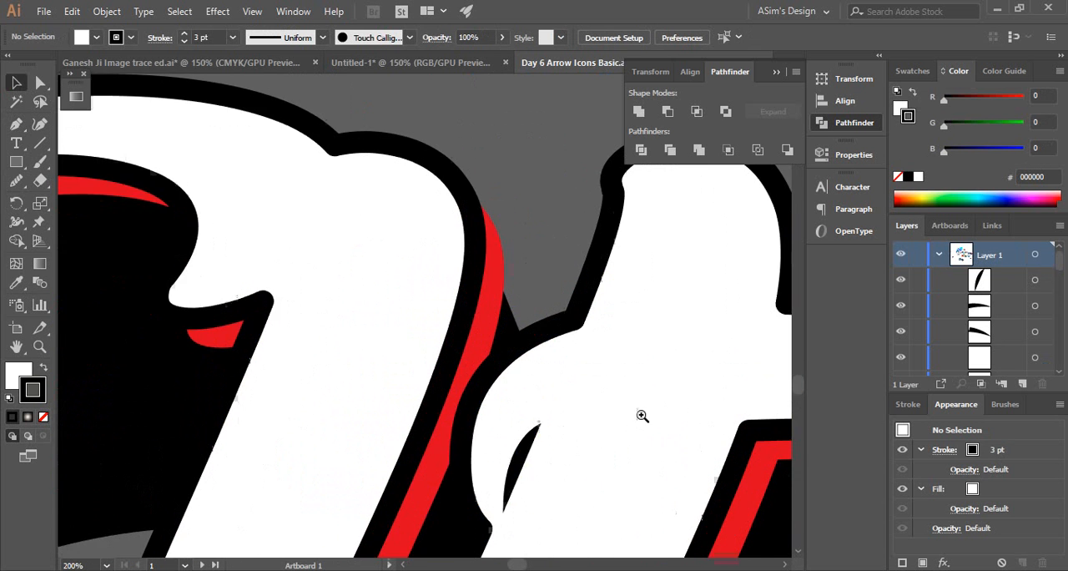
ctrl+click(546, 432)
ctrl+click(424, 360)
click(371, 295)
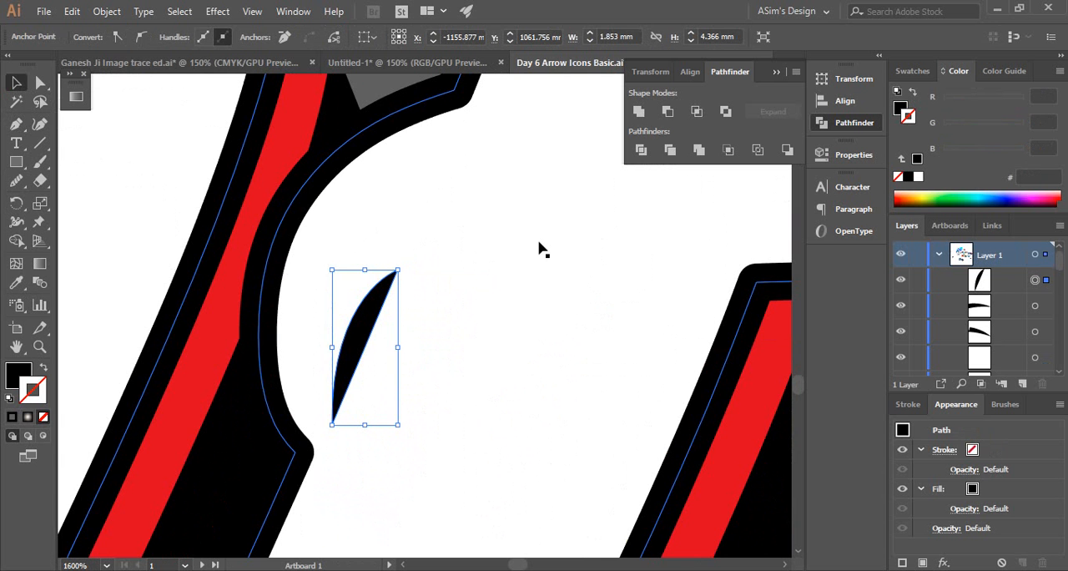
key(Down)
key(Left)
key(Down)
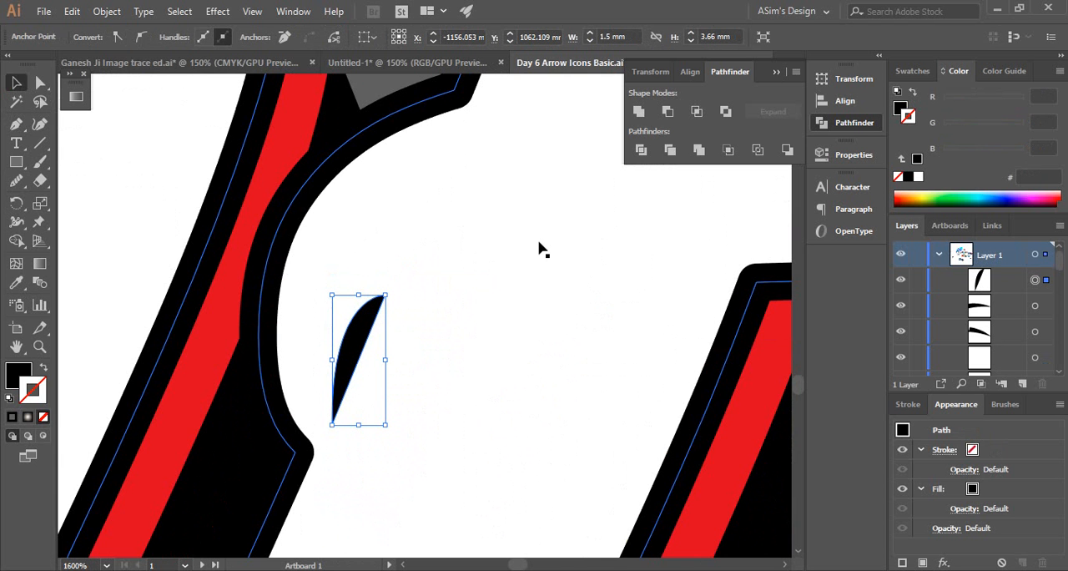
ctrl+alt+click(429, 269)
ctrl+alt+click(429, 270)
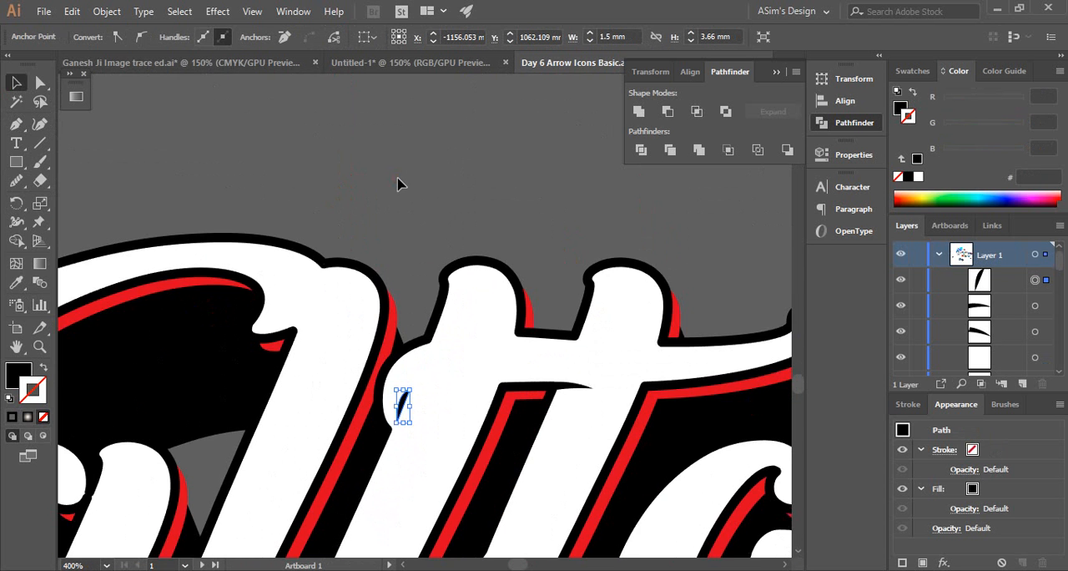
ctrl+alt+click(410, 365)
ctrl+alt+click(410, 365)
ctrl+alt+click(409, 365)
drag(453, 358, 413, 344)
ctrl+alt+click(388, 308)
ctrl+alt+click(389, 308)
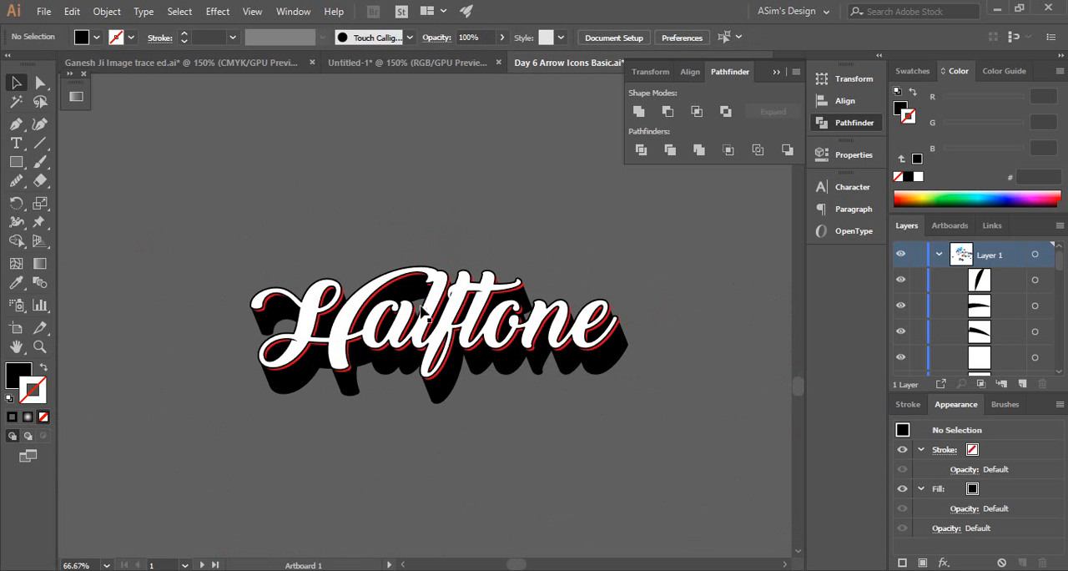
Draw an open S-shaped path about 29 × 53 mm with the Pen tool down the H's first stem, from its upper loop to its lower curve
key(ctrl+plus)
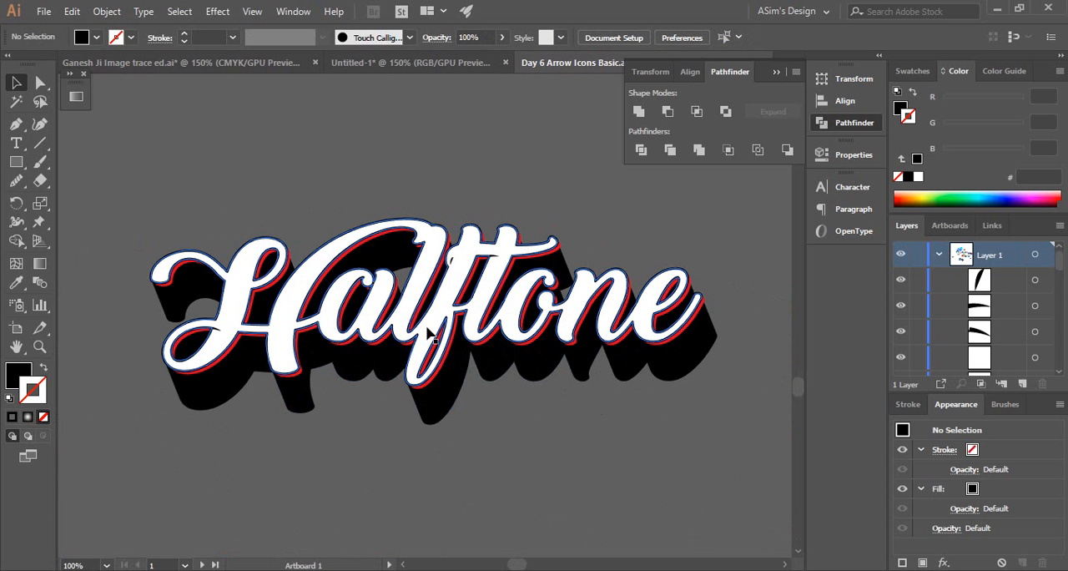
click(337, 201)
ctrl+click(298, 362)
ctrl+click(337, 276)
drag(337, 275, 231, 361)
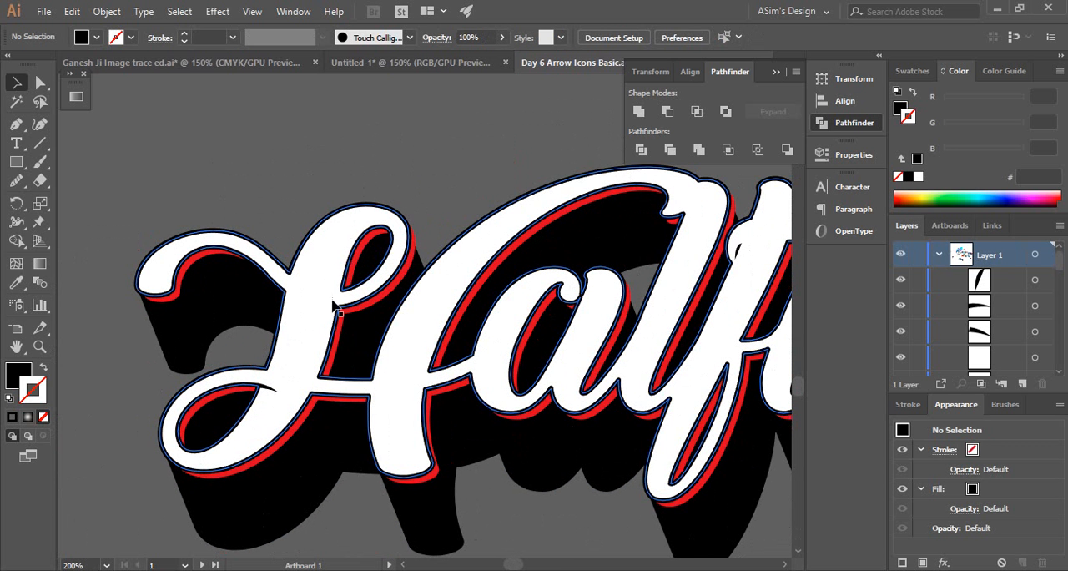
ctrl+click(330, 327)
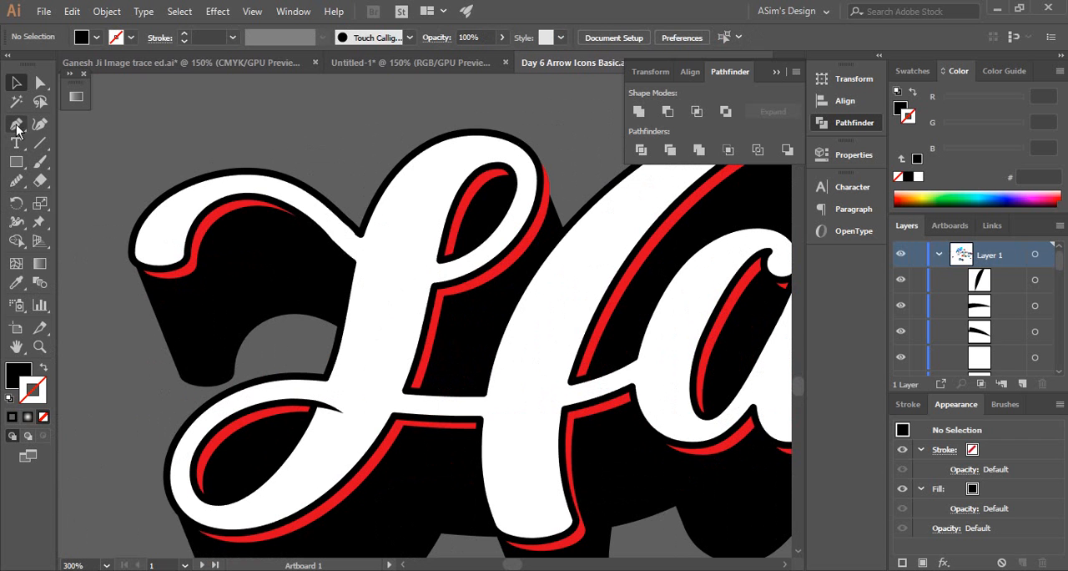
click(472, 158)
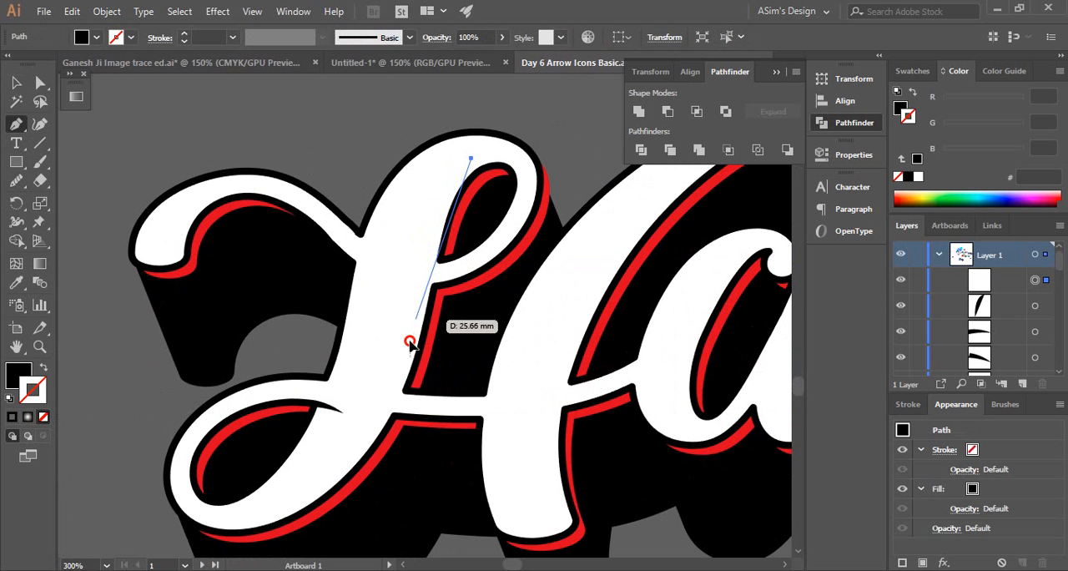
drag(415, 319, 401, 458)
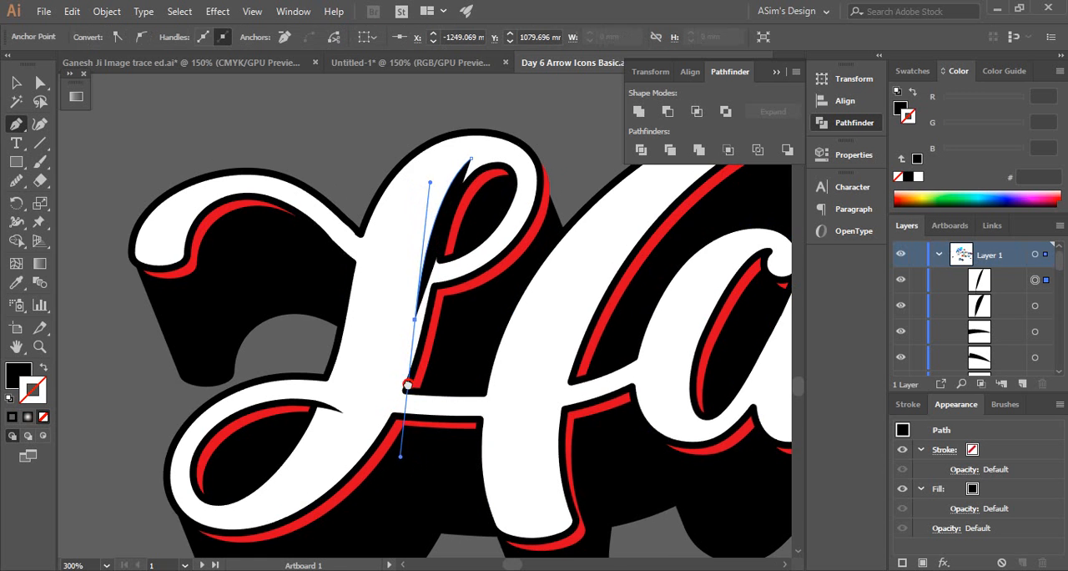
drag(407, 381, 458, 286)
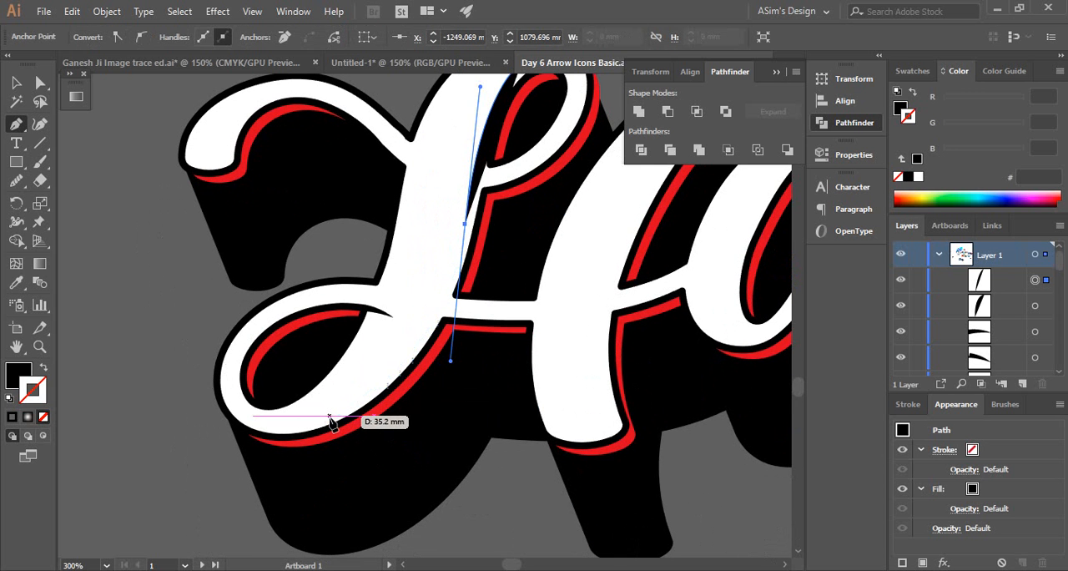
click(330, 415)
drag(305, 377, 193, 443)
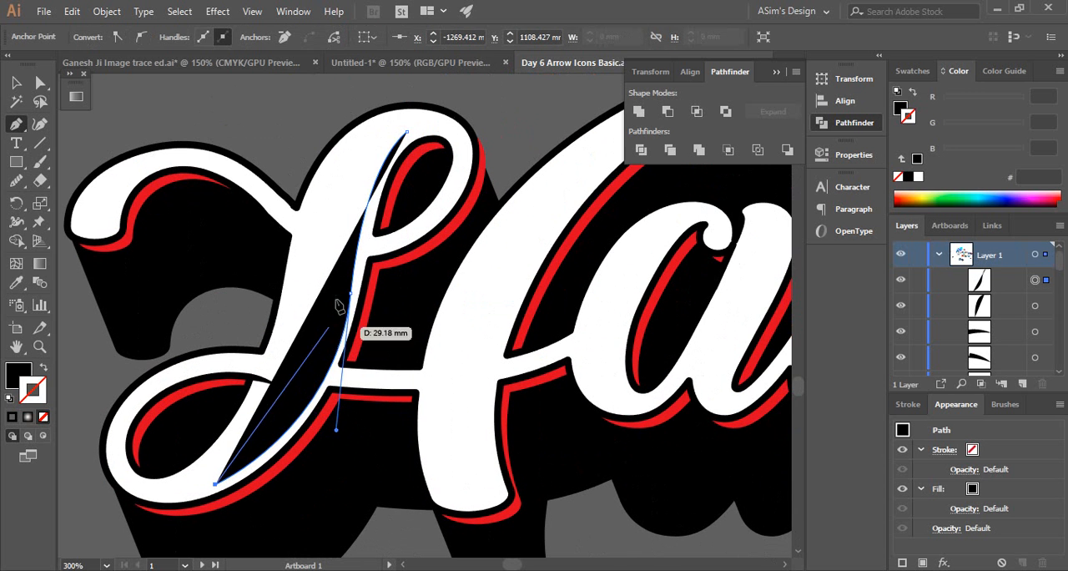
Give the path in the H's first stem a black 1 pt stroke with no fill, and deselect it
click(43, 367)
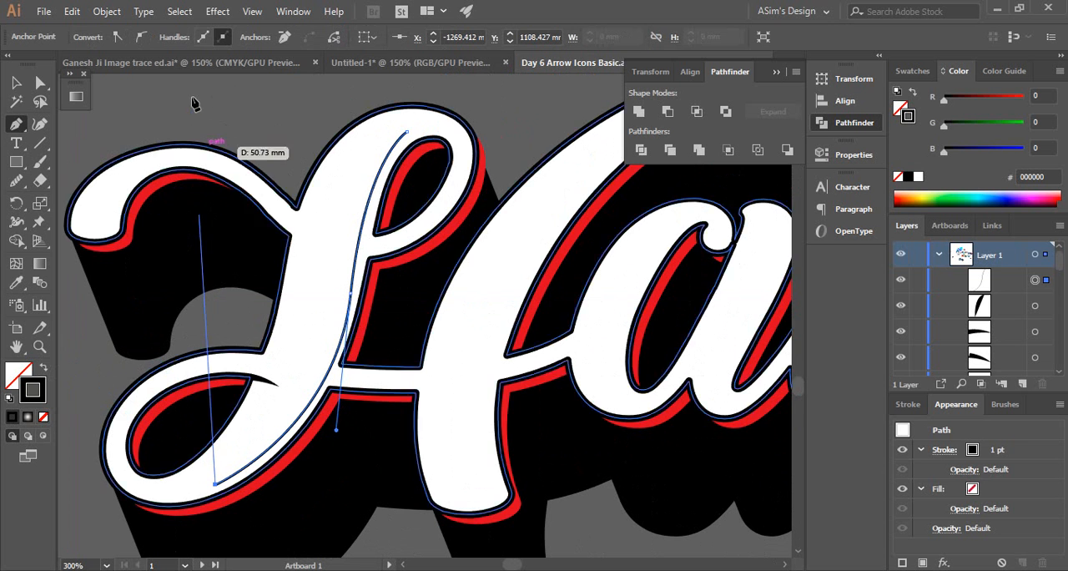
key(v)
key(ctrl+shift+a)
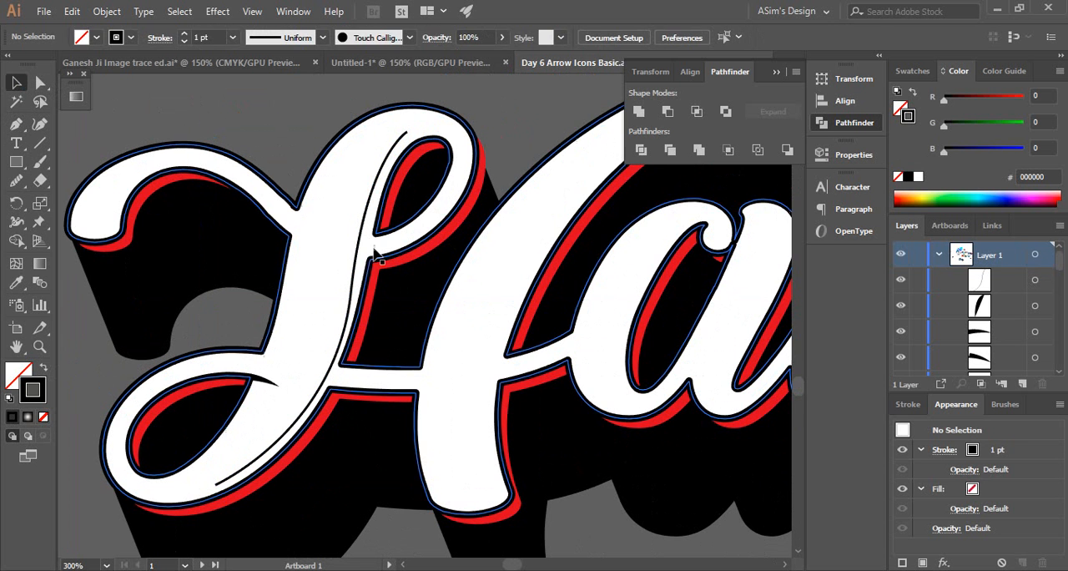
Smooth the line in the H's first stem by adjusting the direction handles of its middle anchor point, and deselect it
key(a)
click(357, 283)
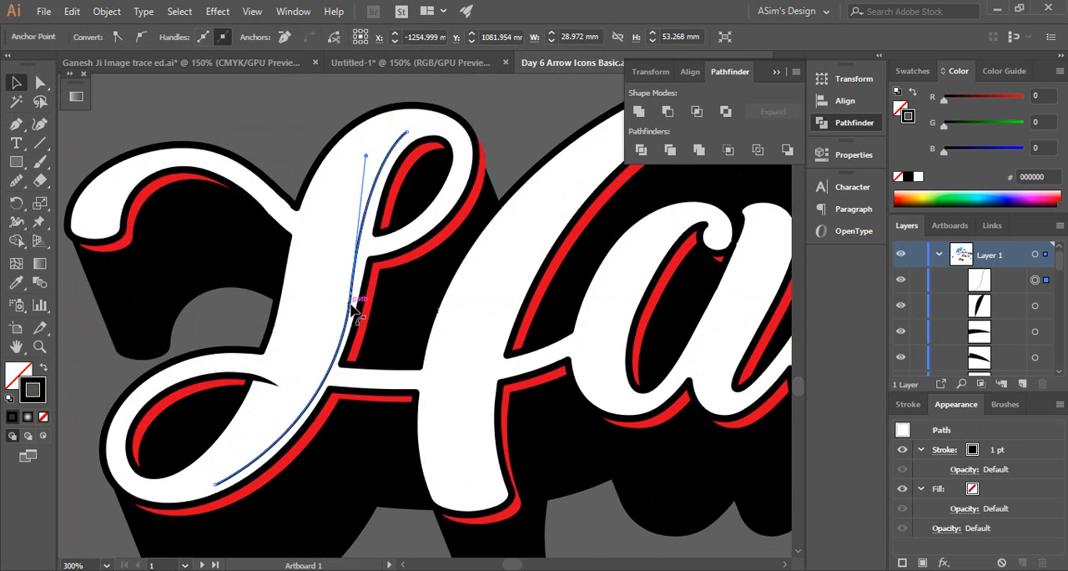
click(350, 294)
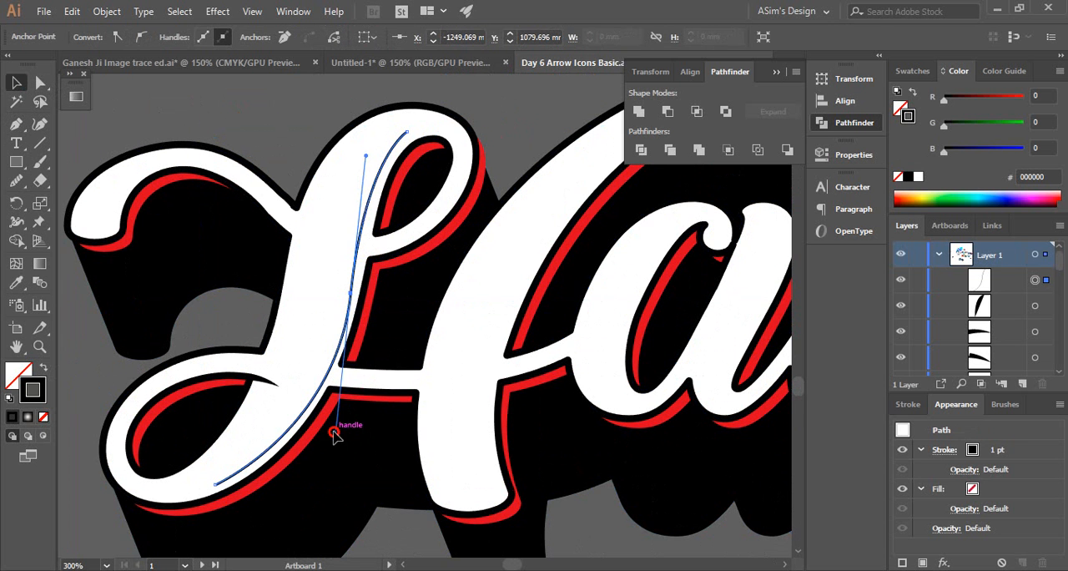
drag(334, 432, 329, 432)
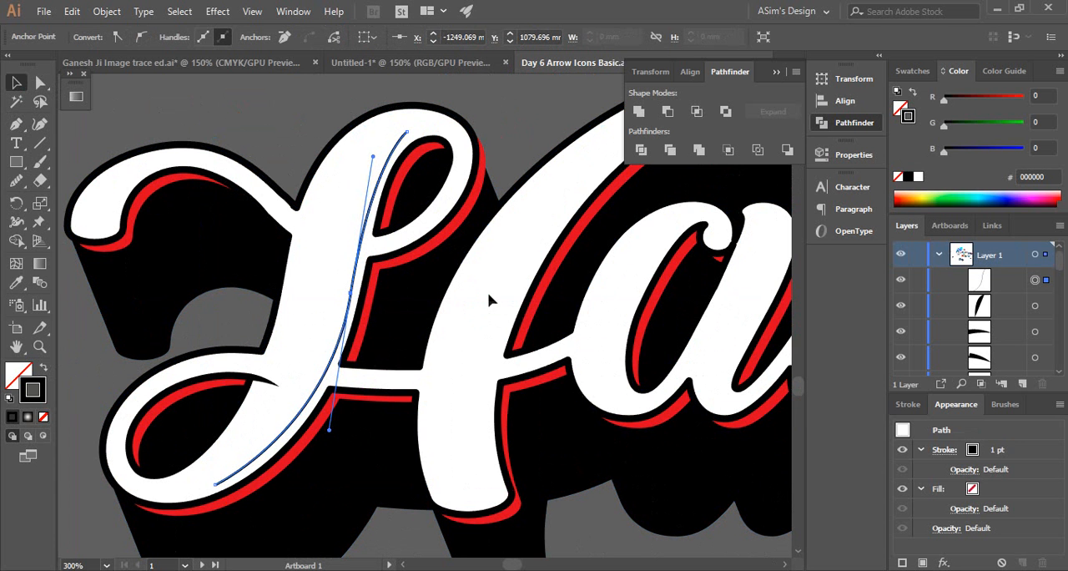
key(ctrl+shift+a)
Draw a second 1 pt black curve with the Pen tool inside the right edge of the H's second stem, from its upper arc to its foot
ctrl+click(407, 270)
ctrl+alt+click(356, 279)
ctrl+alt+click(355, 279)
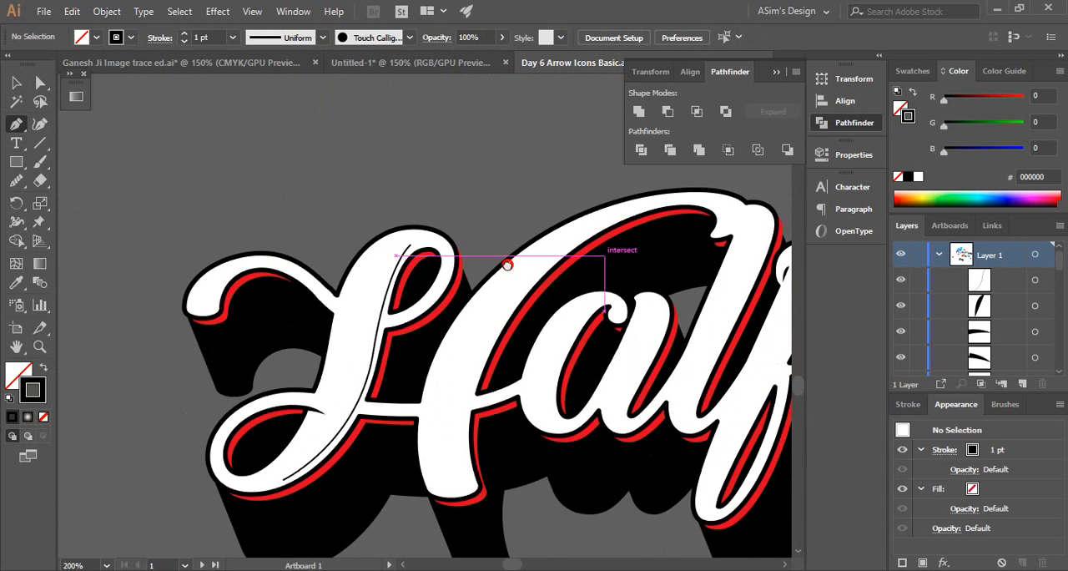
drag(503, 256, 452, 244)
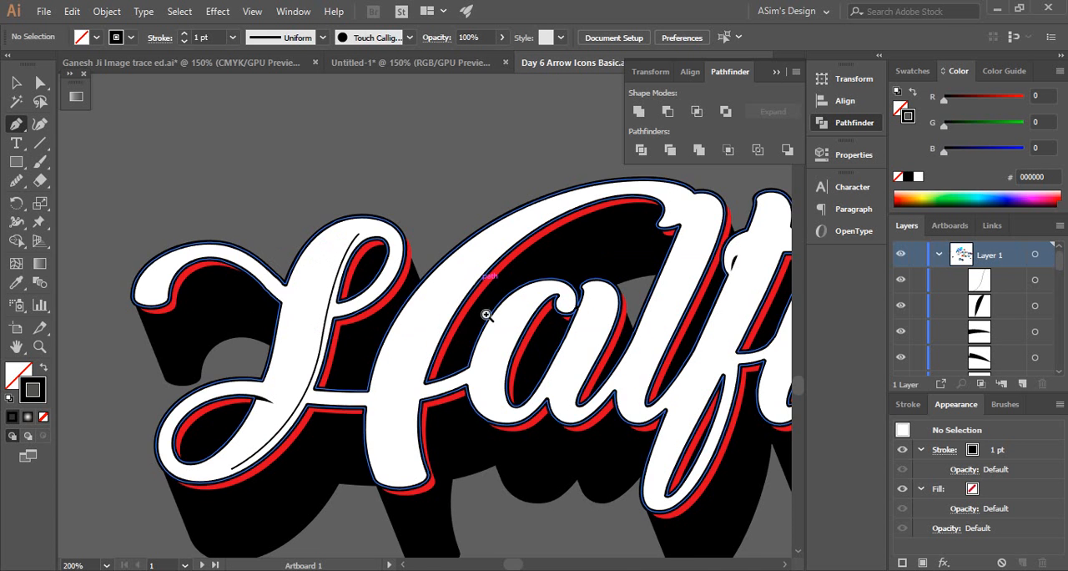
ctrl+click(489, 319)
drag(521, 202, 443, 220)
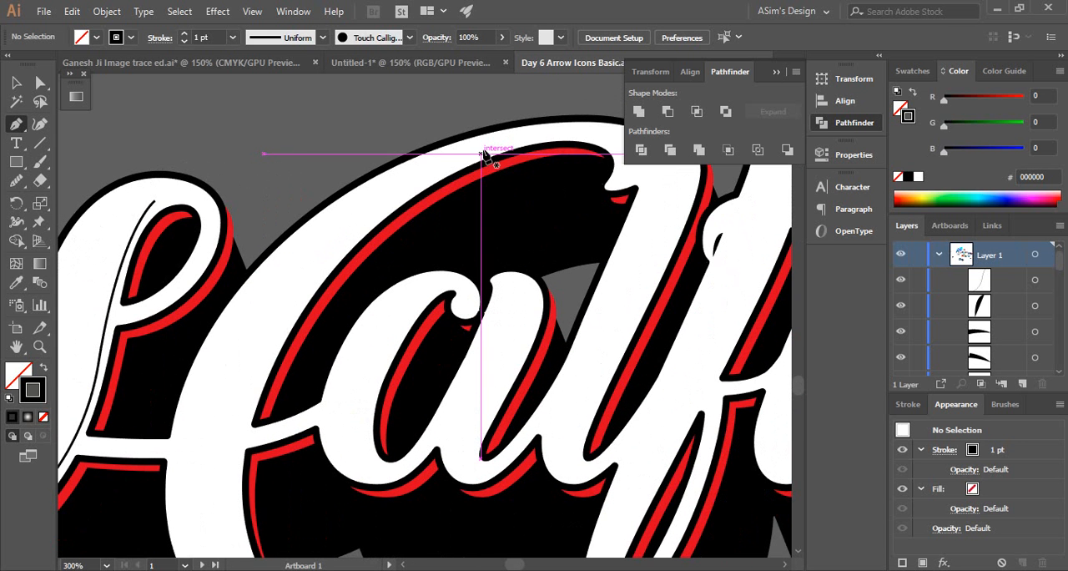
click(486, 151)
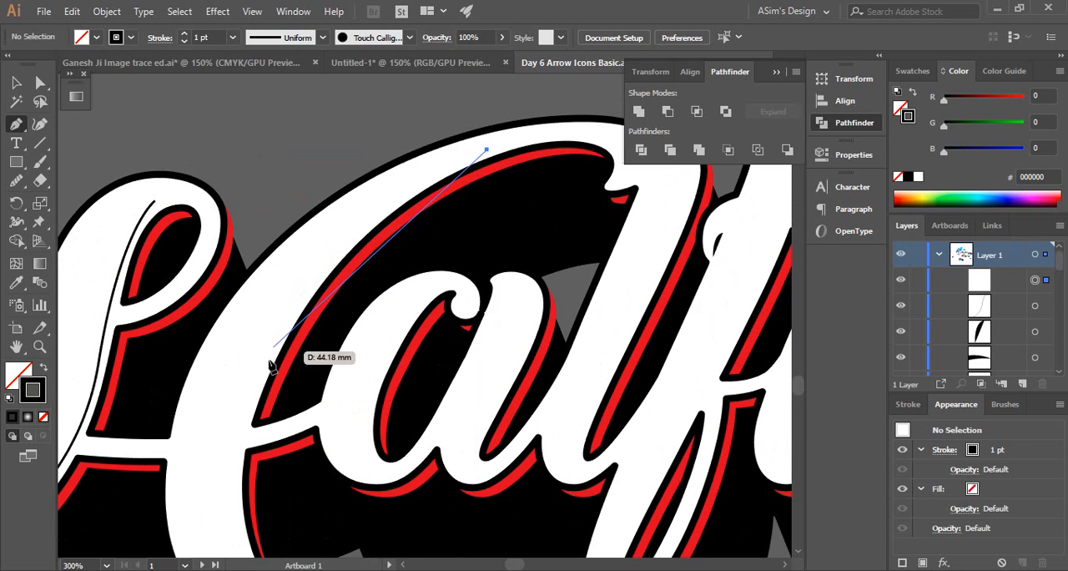
scroll(274, 369, down, 1)
drag(274, 366, 357, 373)
scroll(406, 314, up, 2)
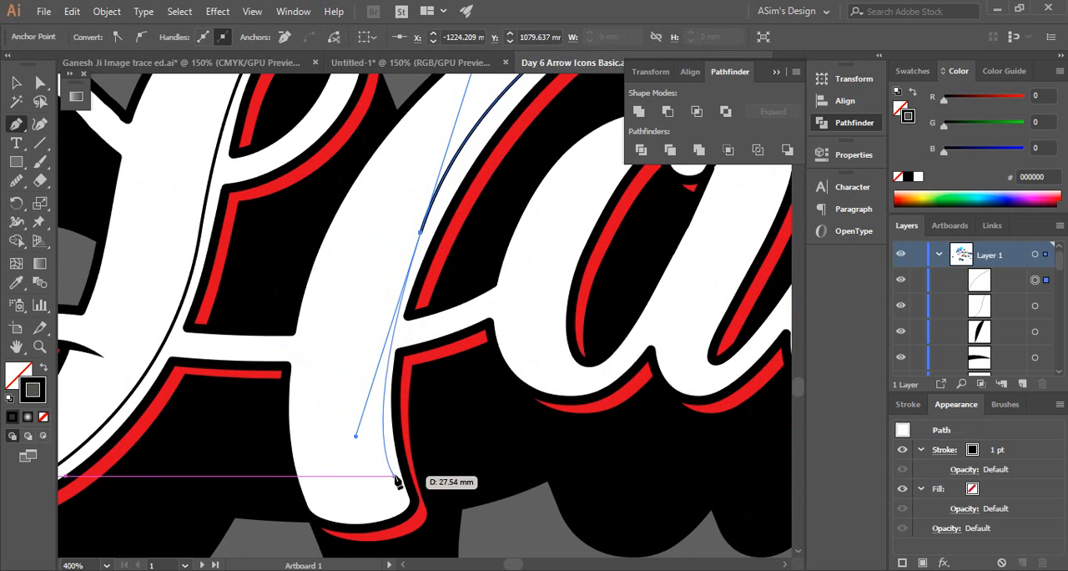
click(394, 479)
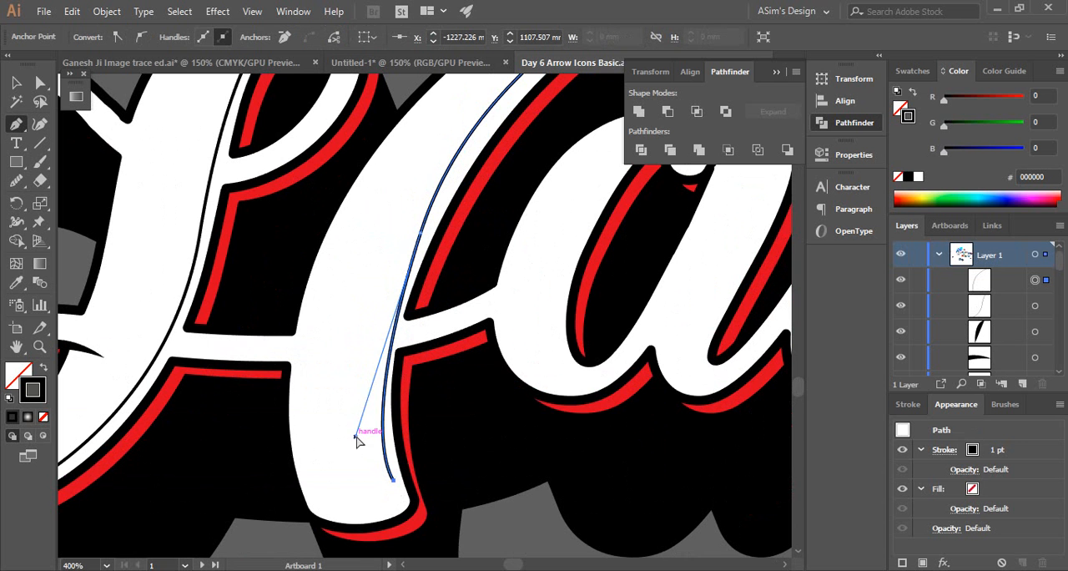
Refine the curve in the H's second stem by adjusting the direction handles at its middle anchor point, and deselect it
drag(356, 437, 360, 402)
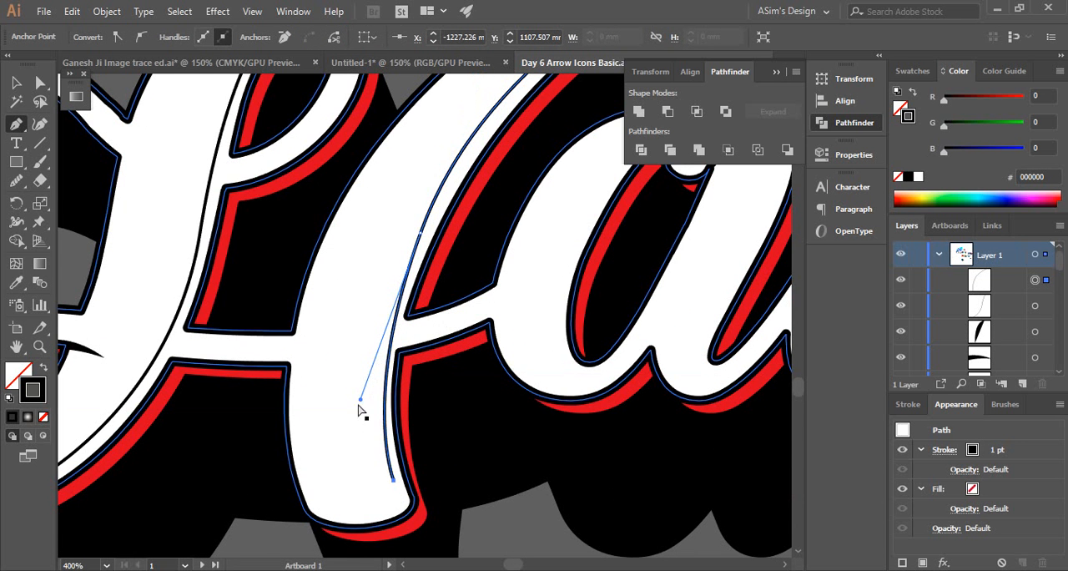
scroll(407, 394, up, 5)
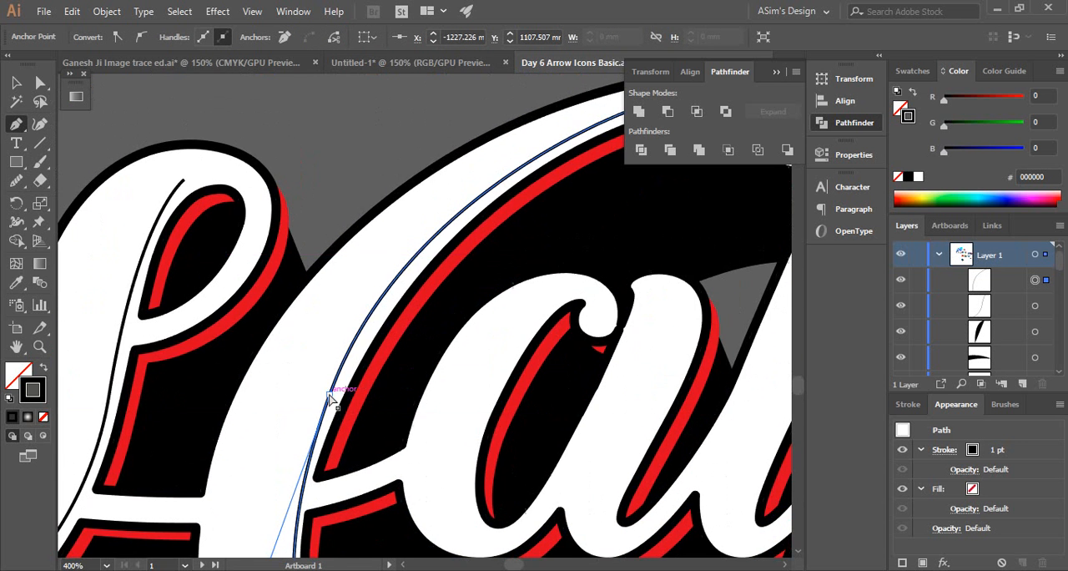
ctrl+click(334, 390)
drag(360, 420, 456, 274)
drag(370, 412, 358, 412)
scroll(512, 278, down, 2)
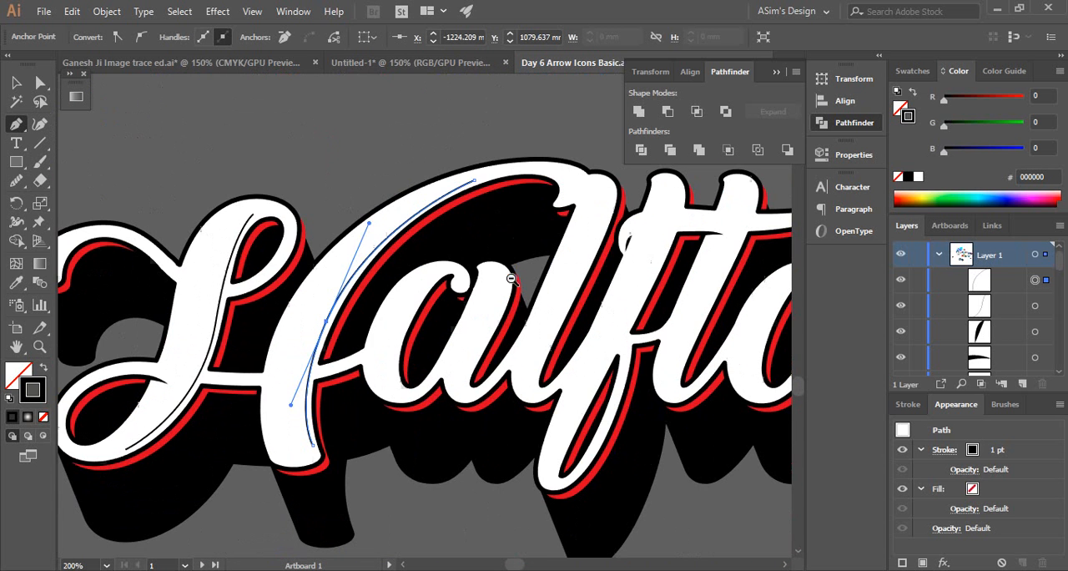
key(v)
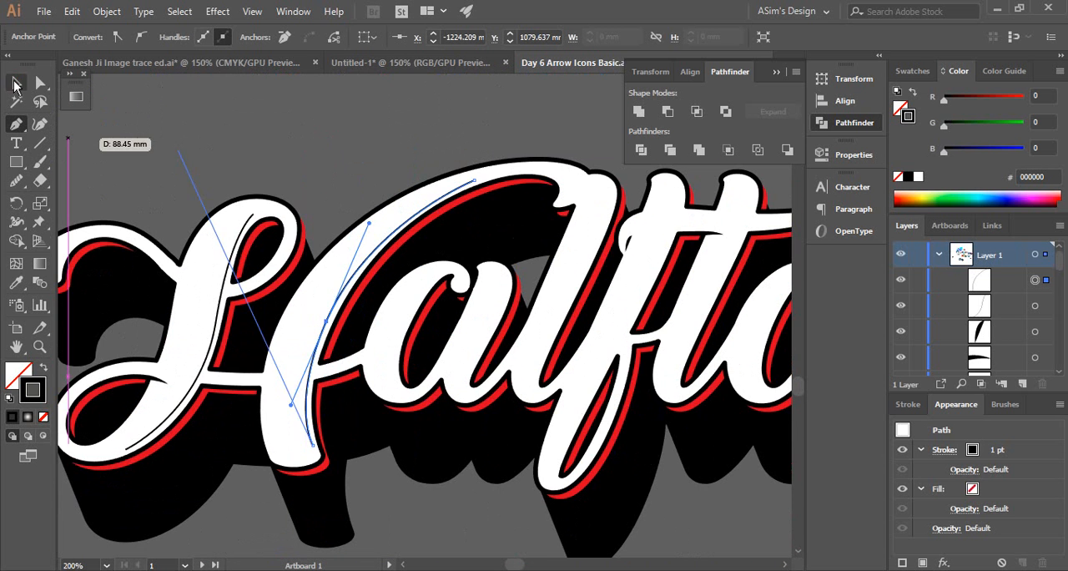
click(448, 131)
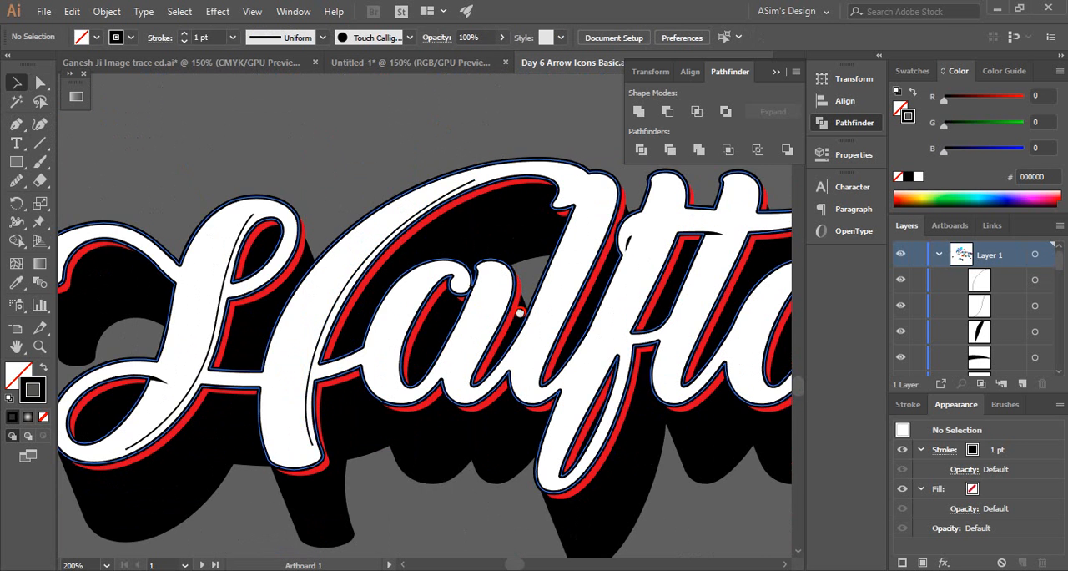
Draw a short 1 pt black curve with the Pen tool inside the rounded end of the H's entry swash, and deselect it
scroll(520, 309, left, 5)
ctrl+click(328, 281)
ctrl+click(324, 282)
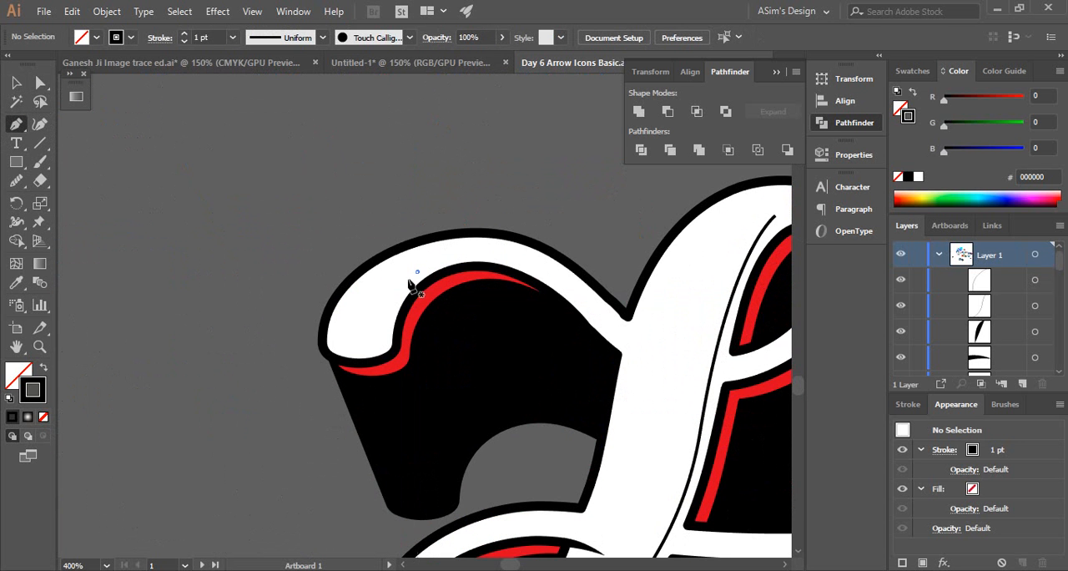
drag(415, 281, 384, 321)
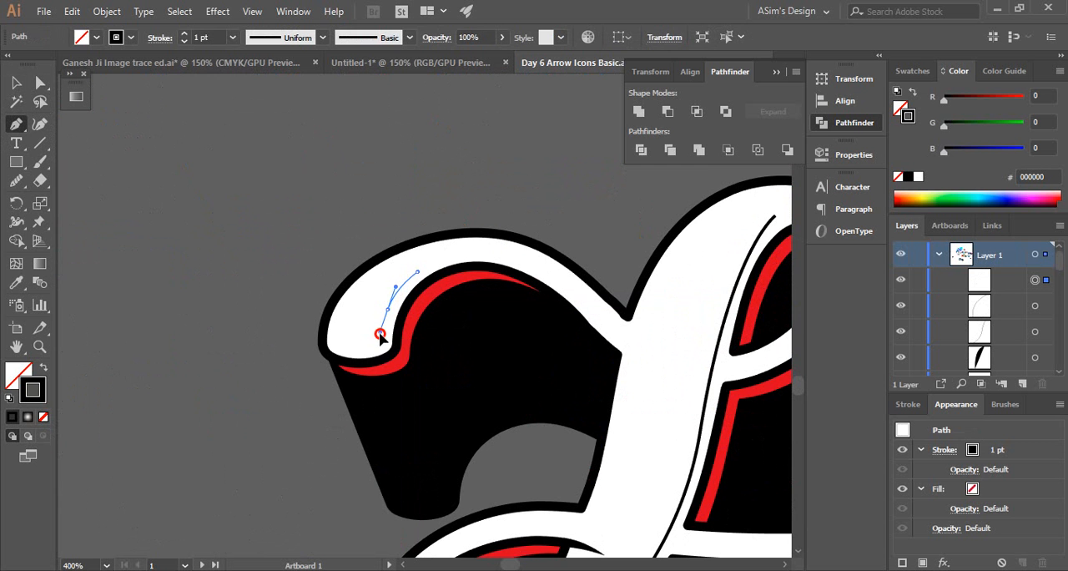
click(380, 343)
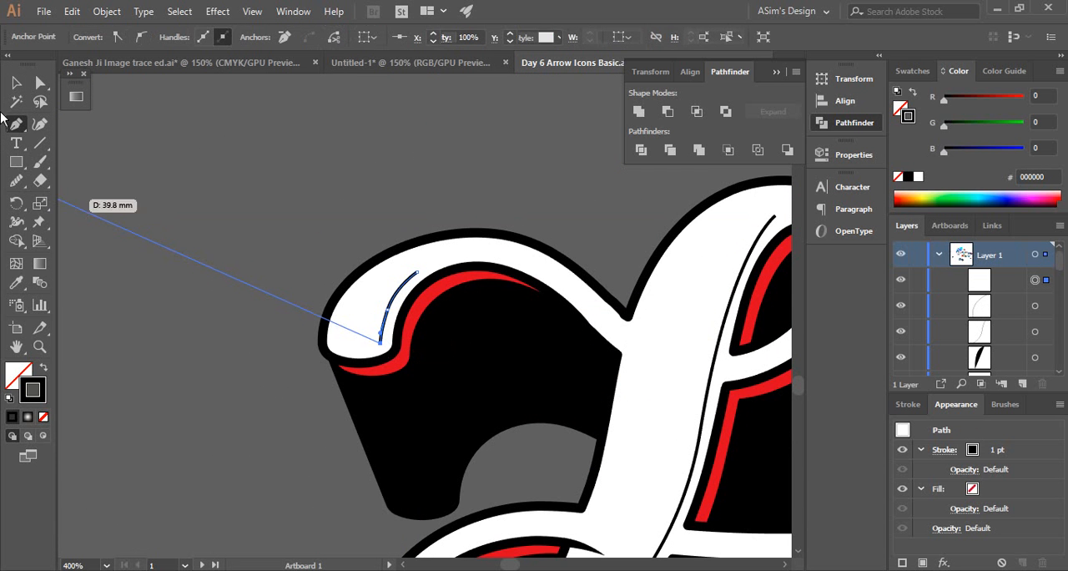
click(18, 86)
click(249, 175)
Draw a 1 pt black curve with the Pen tool inside the right edge of the a's stem, from its top to its foot
ctrl+alt+click(554, 342)
drag(519, 388, 358, 293)
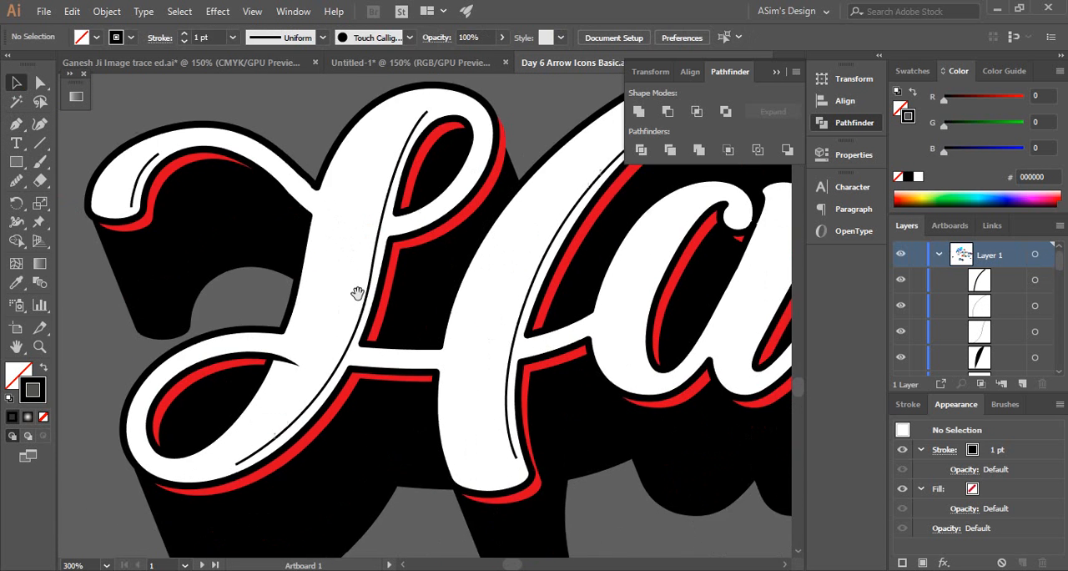
drag(217, 396, 244, 348)
drag(544, 330, 271, 381)
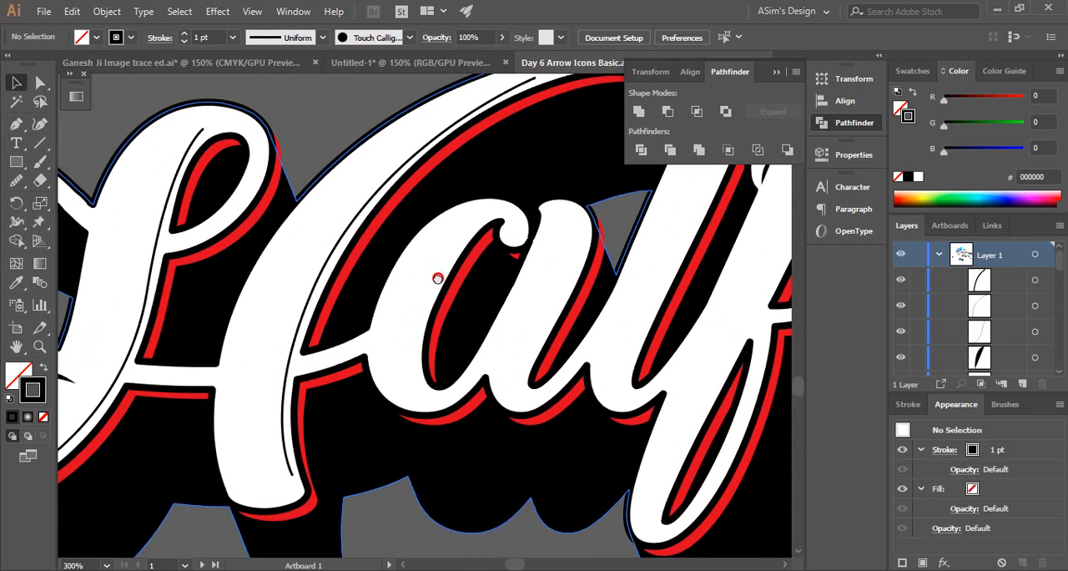
drag(509, 282, 419, 307)
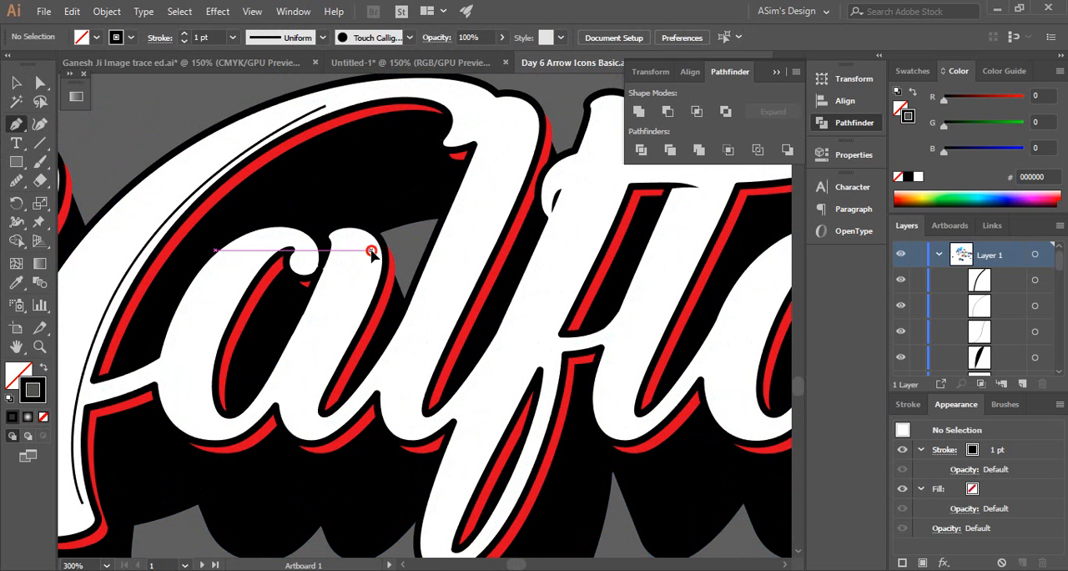
click(371, 250)
drag(348, 324, 318, 377)
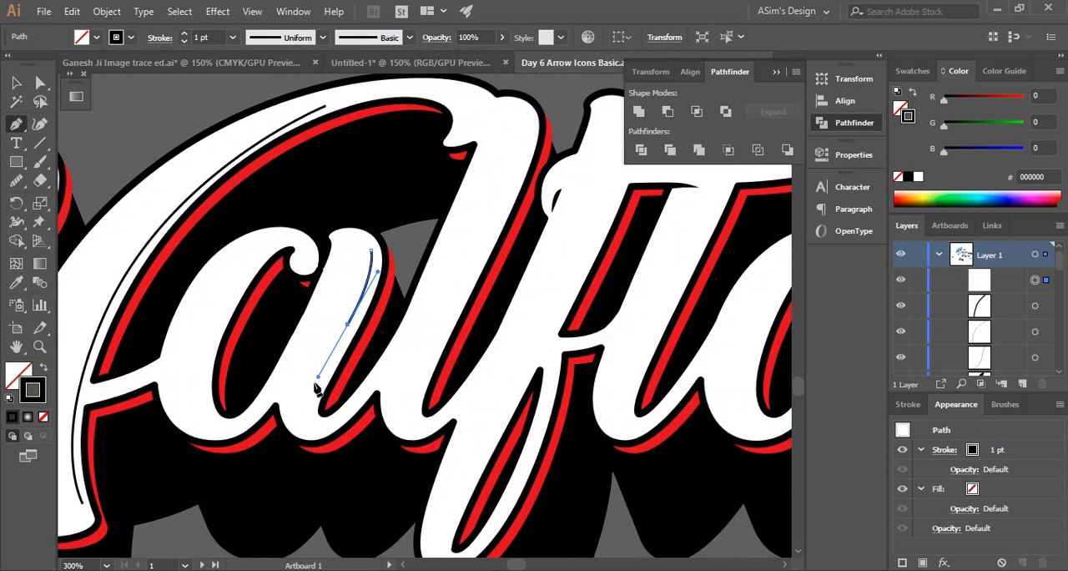
drag(314, 414, 309, 414)
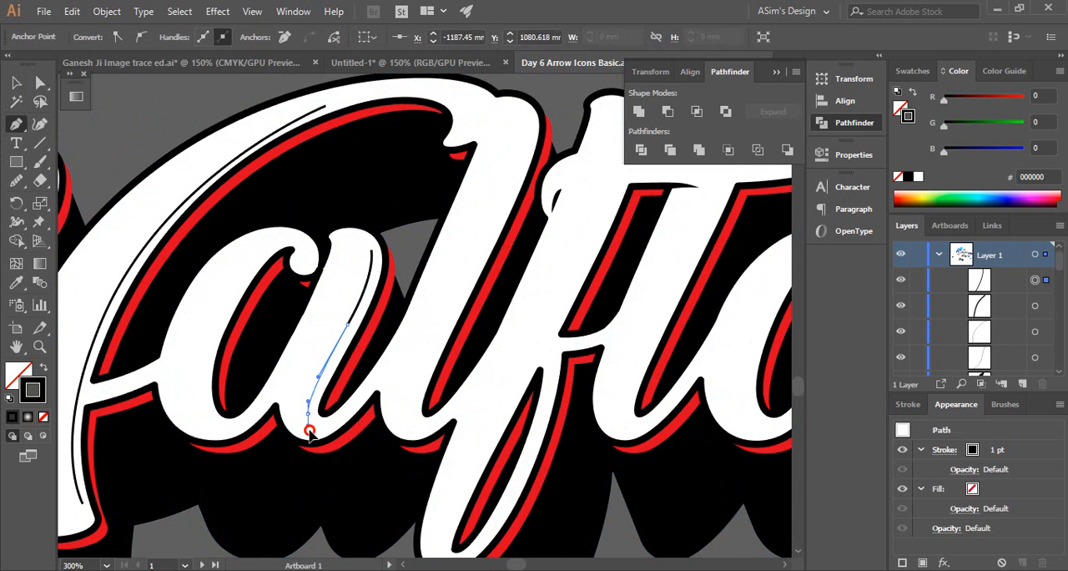
key(v)
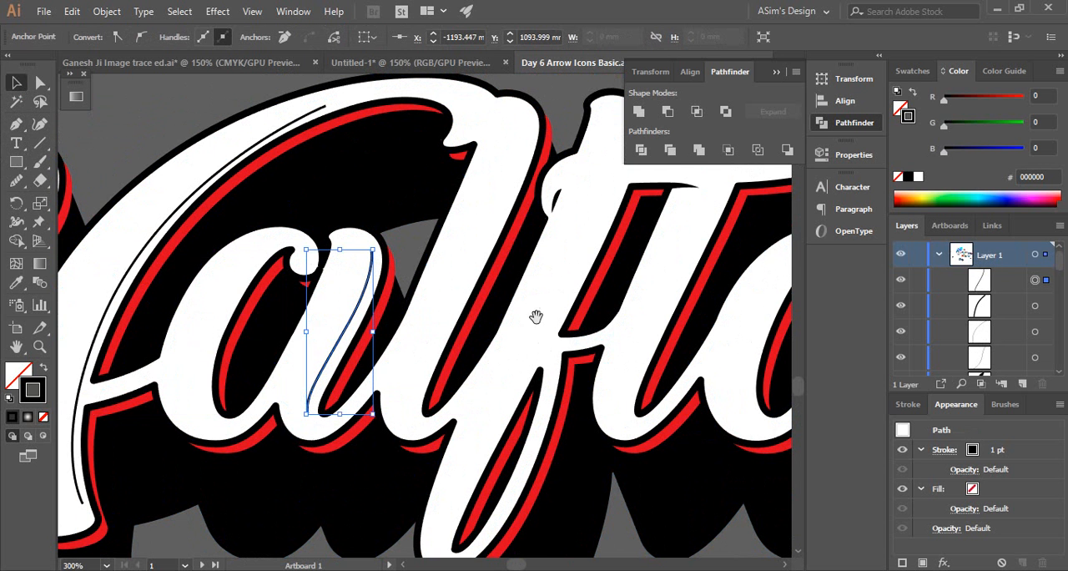
Draw a 1 pt black curve with the Pen tool inside the right edge of the l's stem, from top to foot, and deselect it
drag(537, 317, 428, 356)
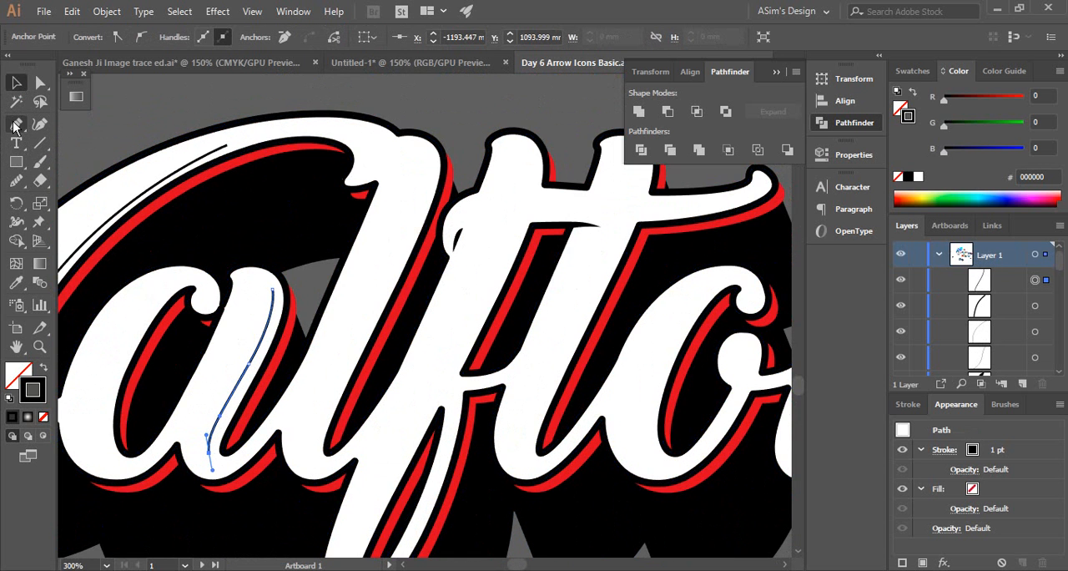
click(14, 125)
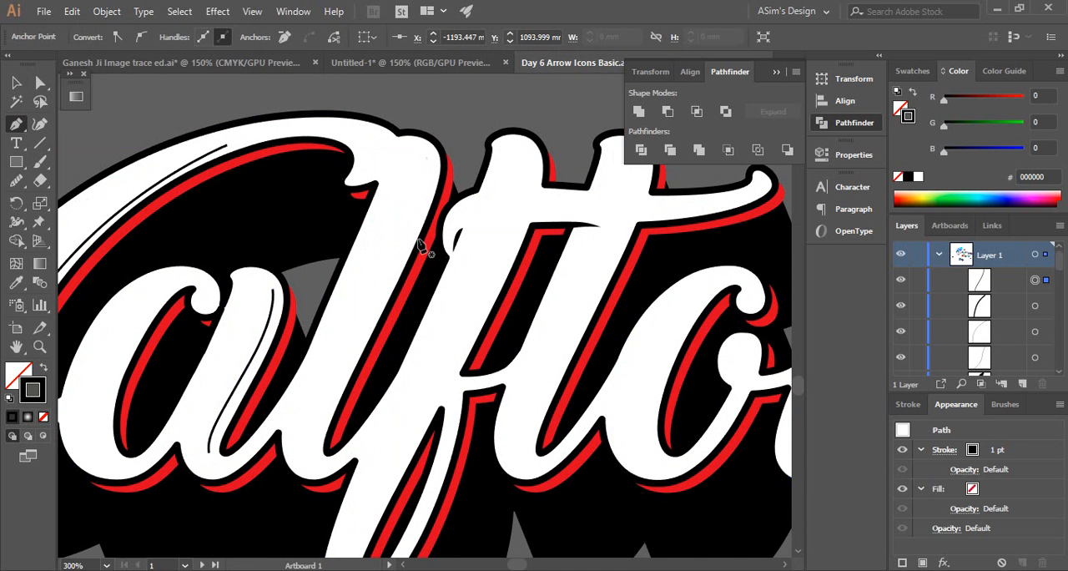
click(425, 158)
drag(381, 296, 332, 402)
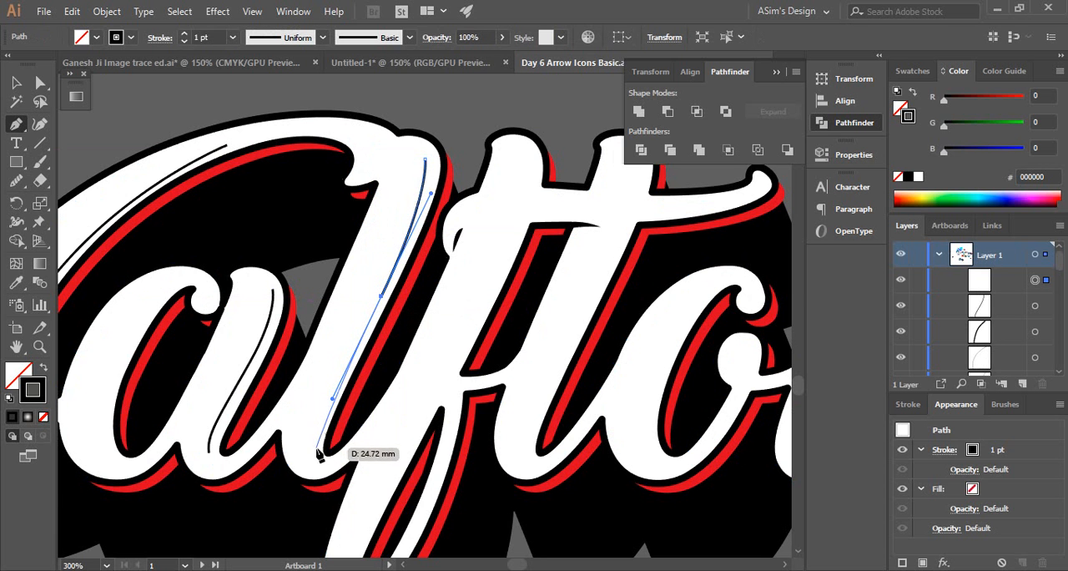
drag(314, 440, 322, 465)
drag(322, 464, 173, 136)
key(v)
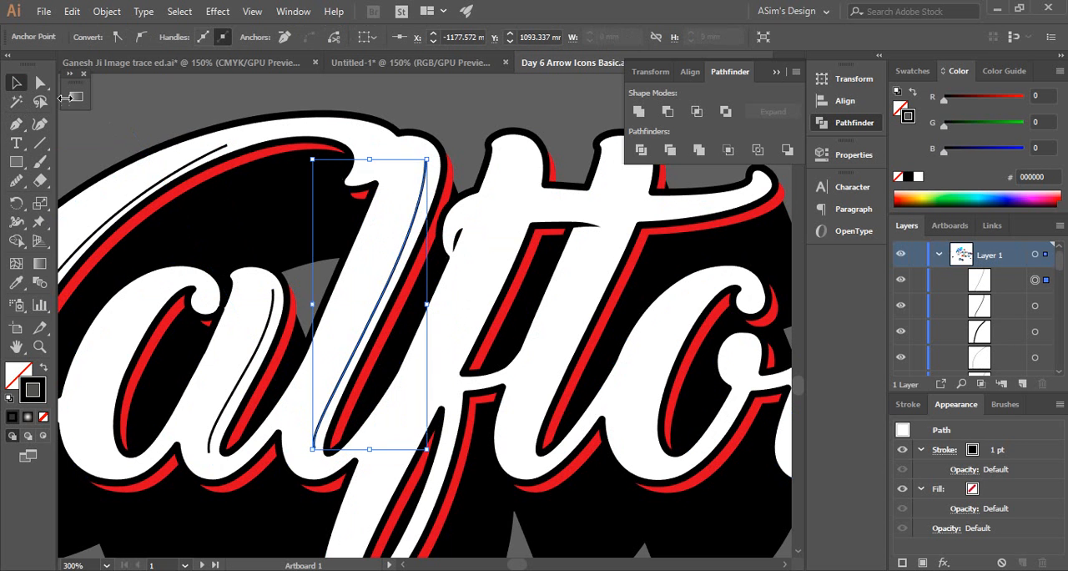
click(594, 105)
Draw a short 1 pt black arc with the Pen tool inside the rounded top of the f, above the crossbar
key(p)
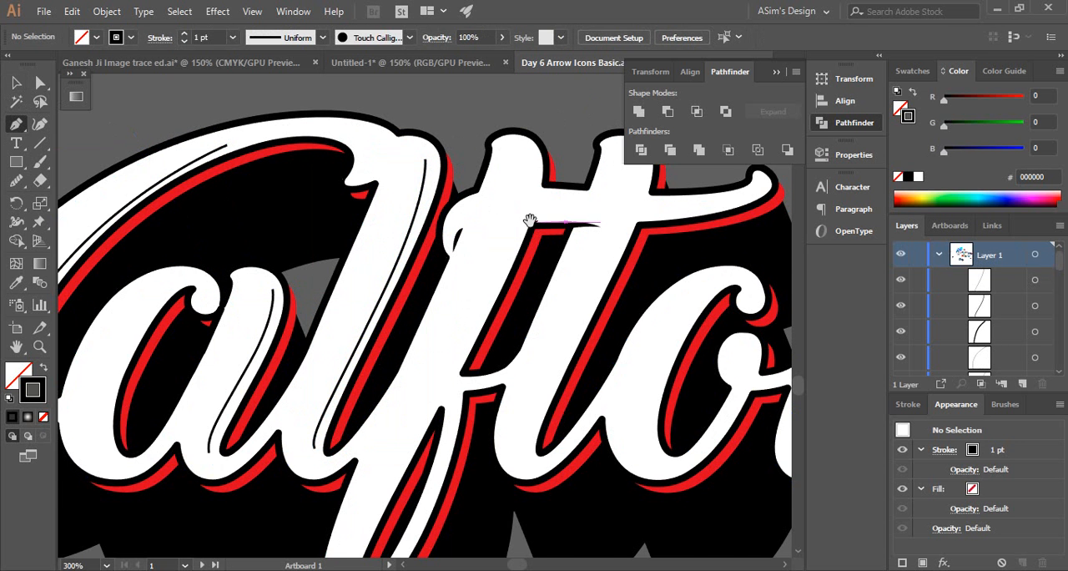
drag(529, 220, 418, 210)
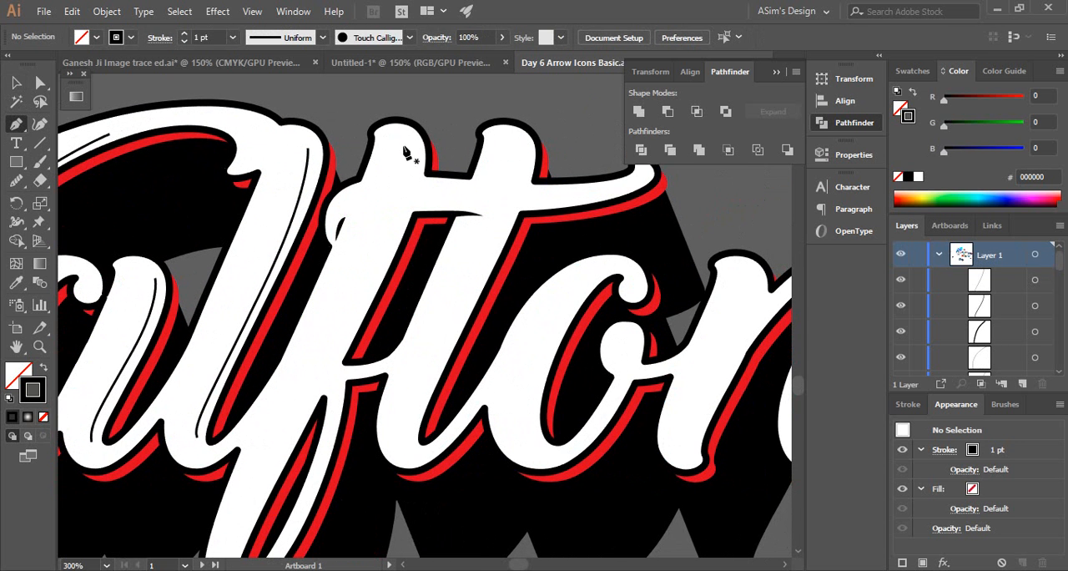
click(392, 131)
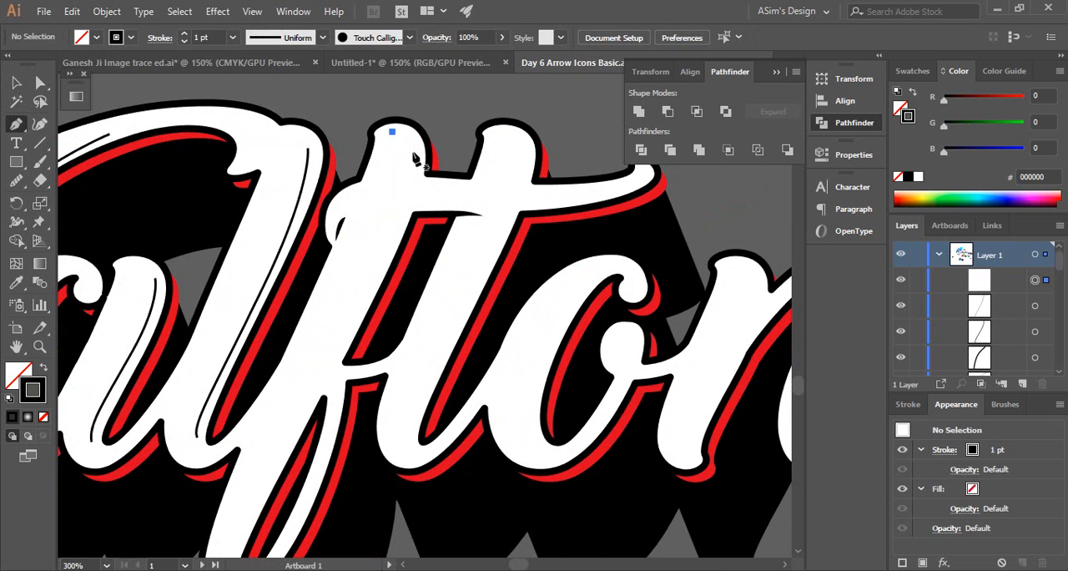
drag(415, 153, 411, 178)
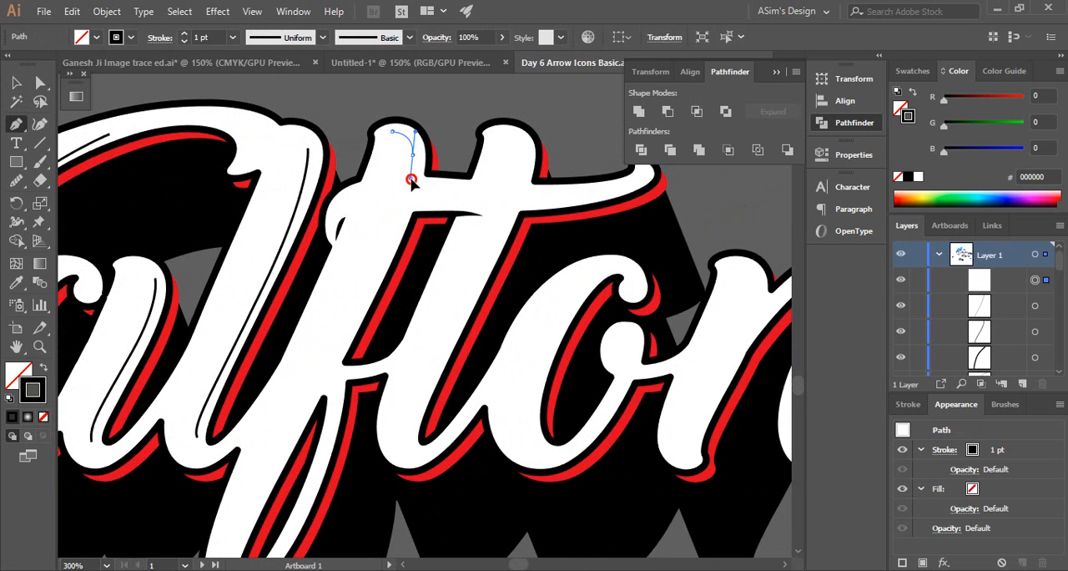
drag(411, 179, 411, 180)
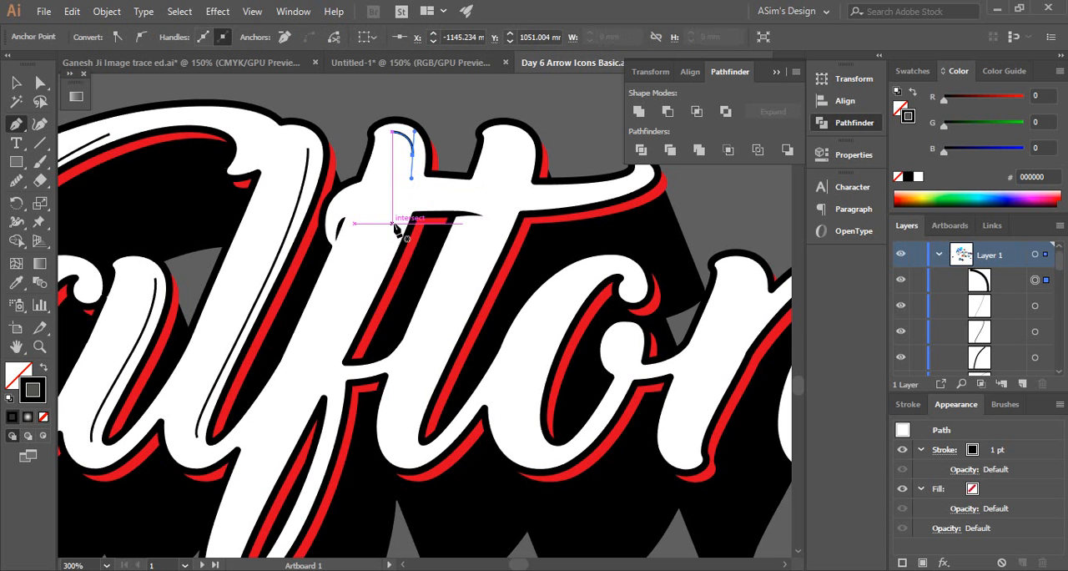
Draw a slightly curved 1 pt black line about 22 mm long with the Pen tool inside the f's stem, starting just below the crossbar
click(392, 224)
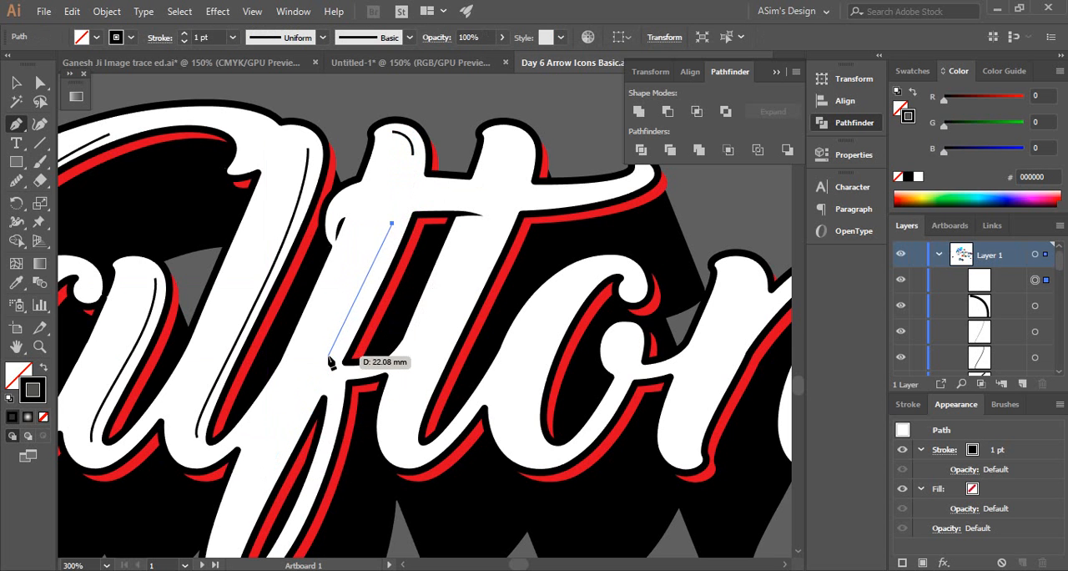
drag(333, 354, 296, 417)
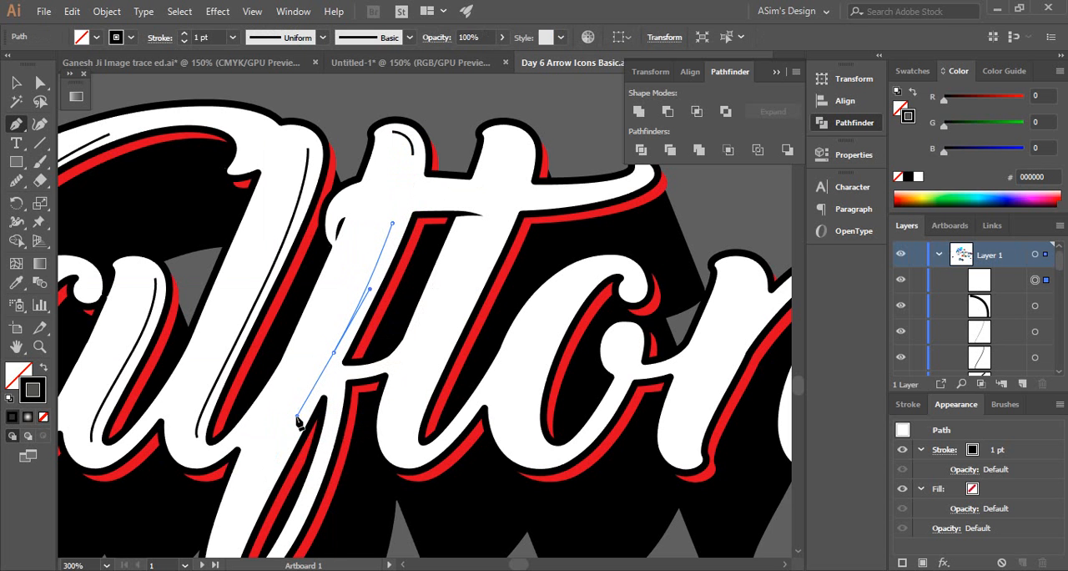
click(257, 422)
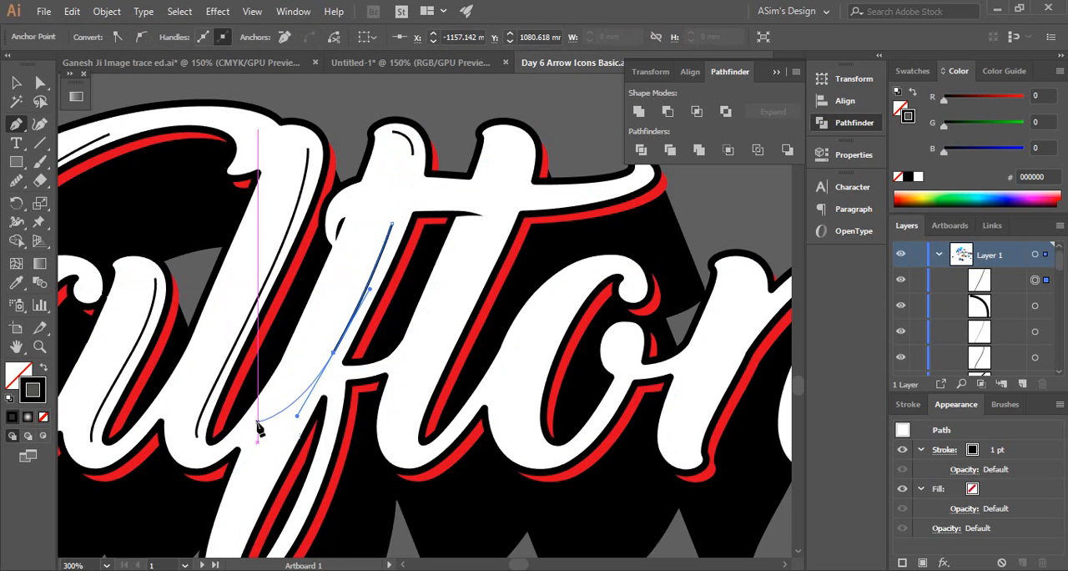
drag(338, 438, 241, 451)
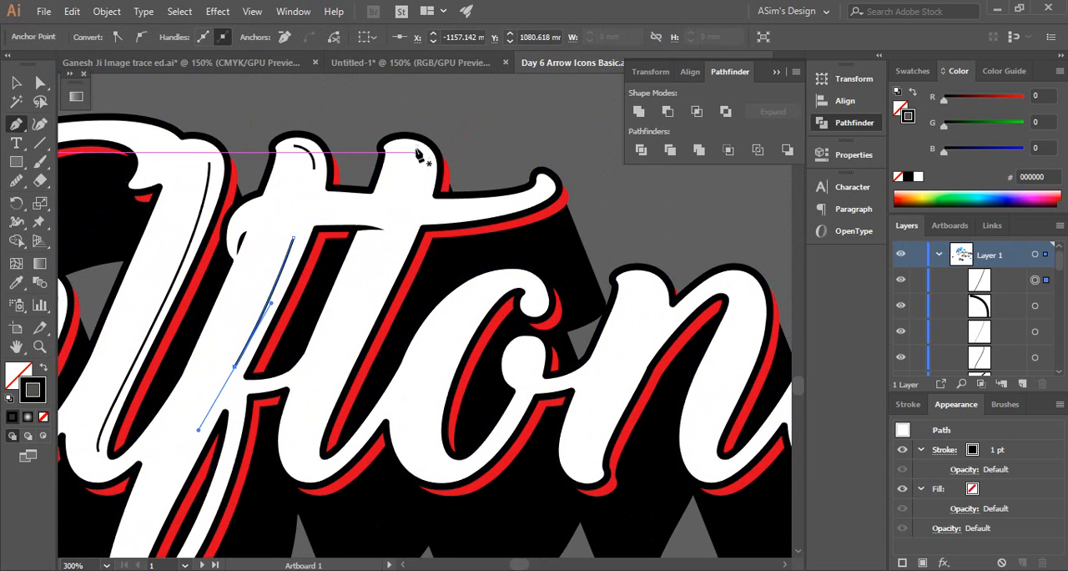
key(v)
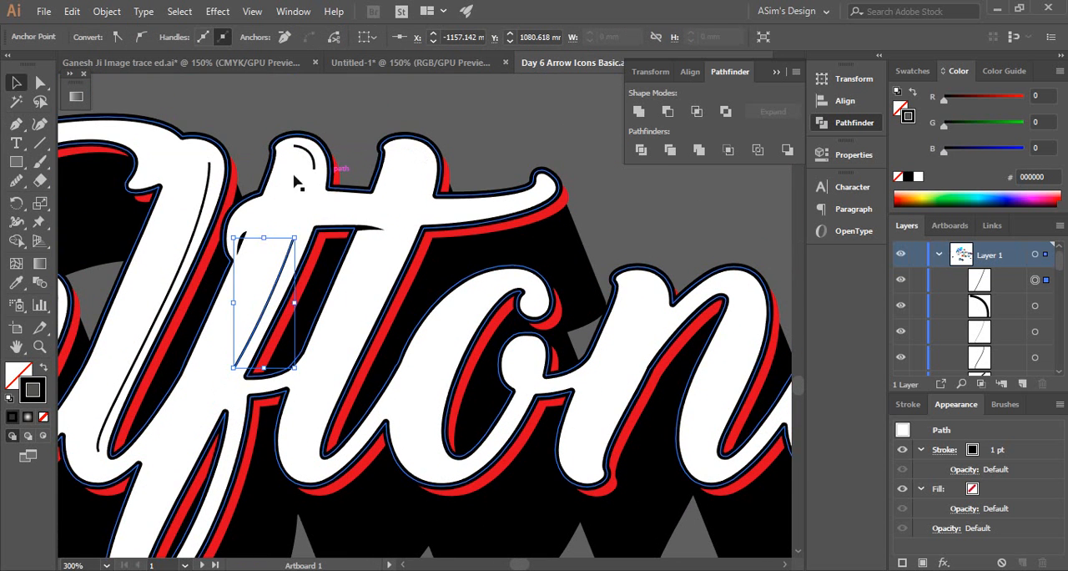
Copy the short arc from the top of the f into the rounded top of the t
drag(320, 156, 419, 162)
key(space)
drag(510, 251, 368, 166)
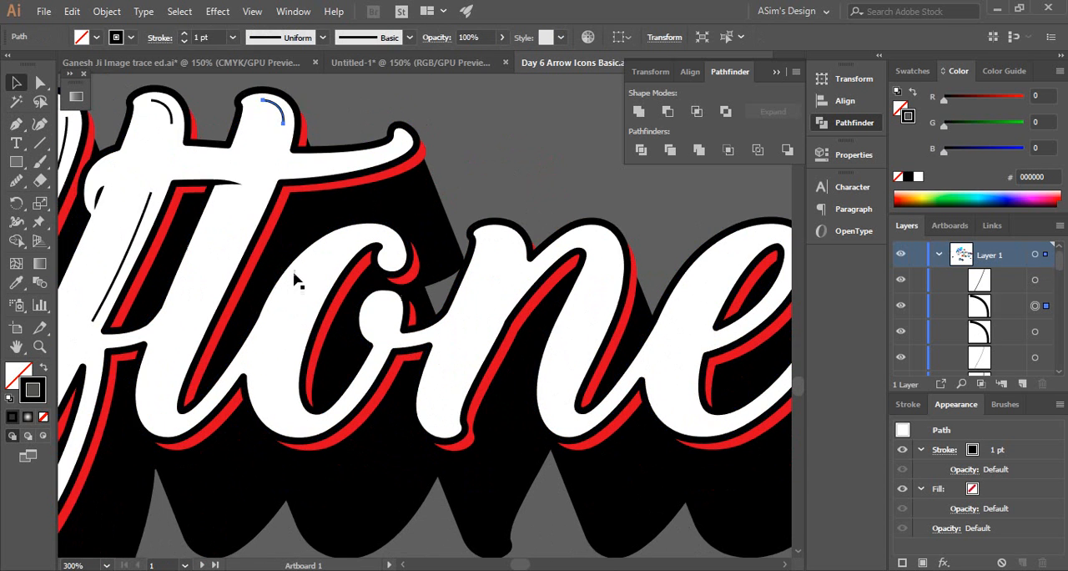
Draw a 1 pt black curve with the Pen tool inside the o's thick stroke beside the counter, and refine it with the middle anchor's direction handles
key(p)
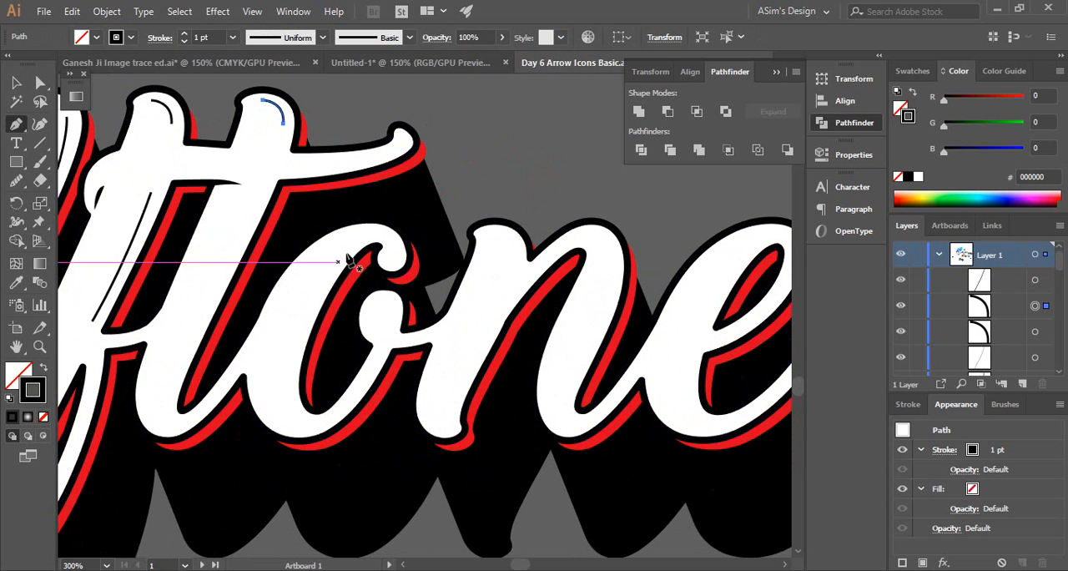
click(346, 250)
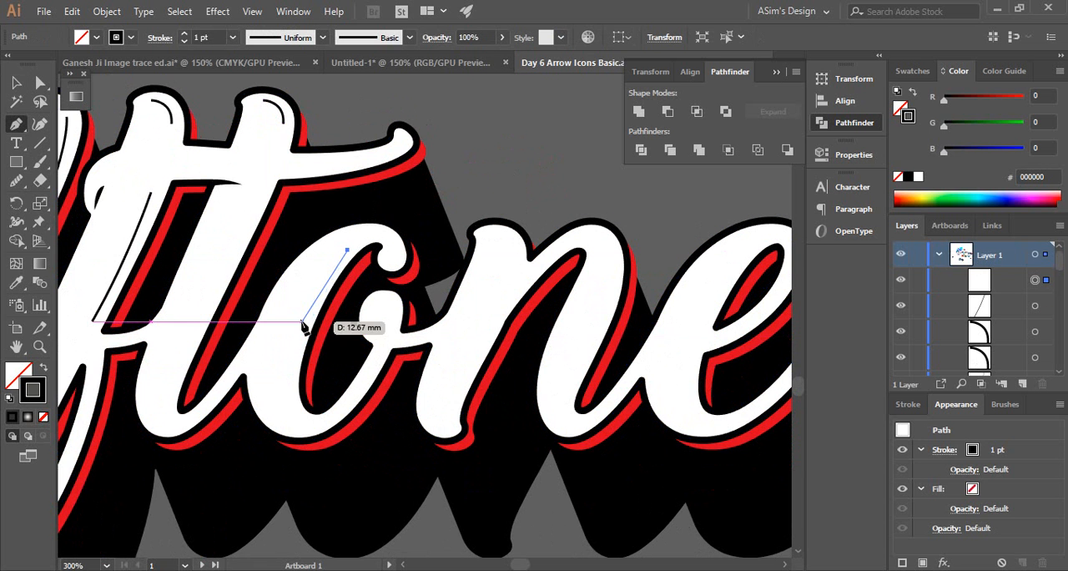
drag(288, 378, 305, 427)
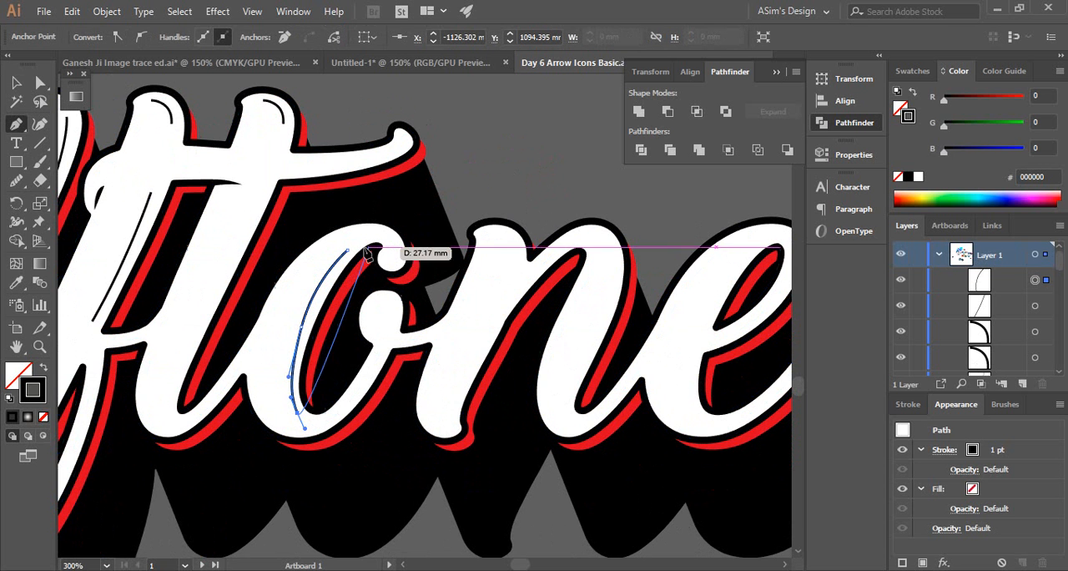
drag(316, 296, 304, 338)
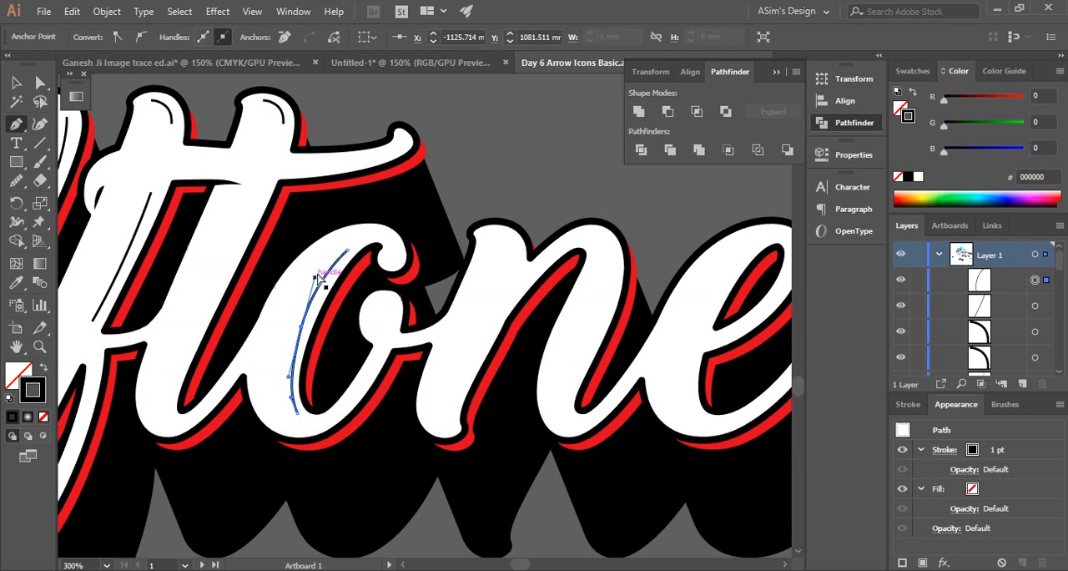
click(319, 277)
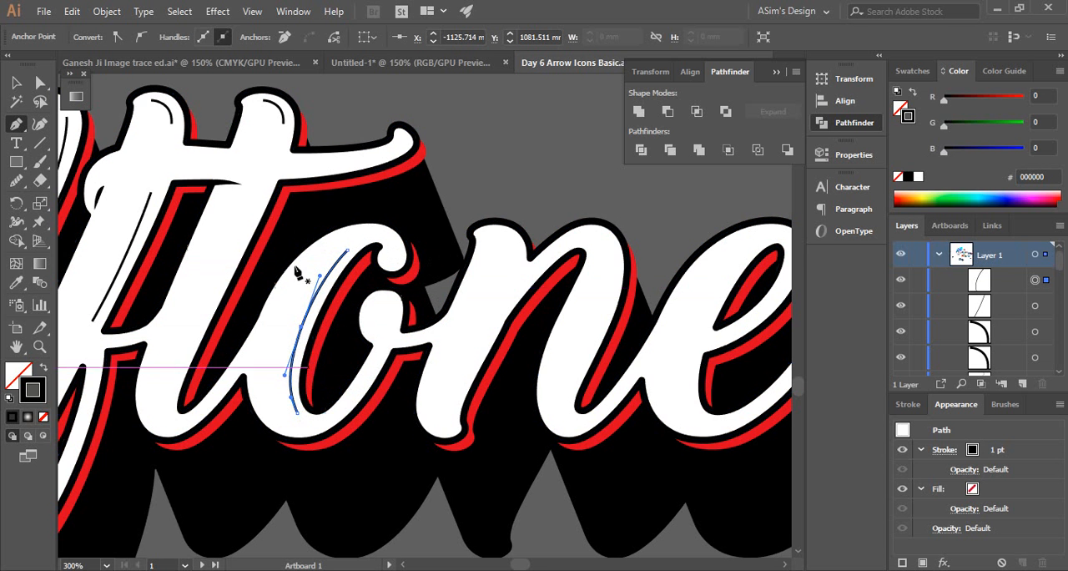
Draw a 1 pt black line with the Pen tool along the right side of the t's stem, from below the crossbar to its foot
click(257, 206)
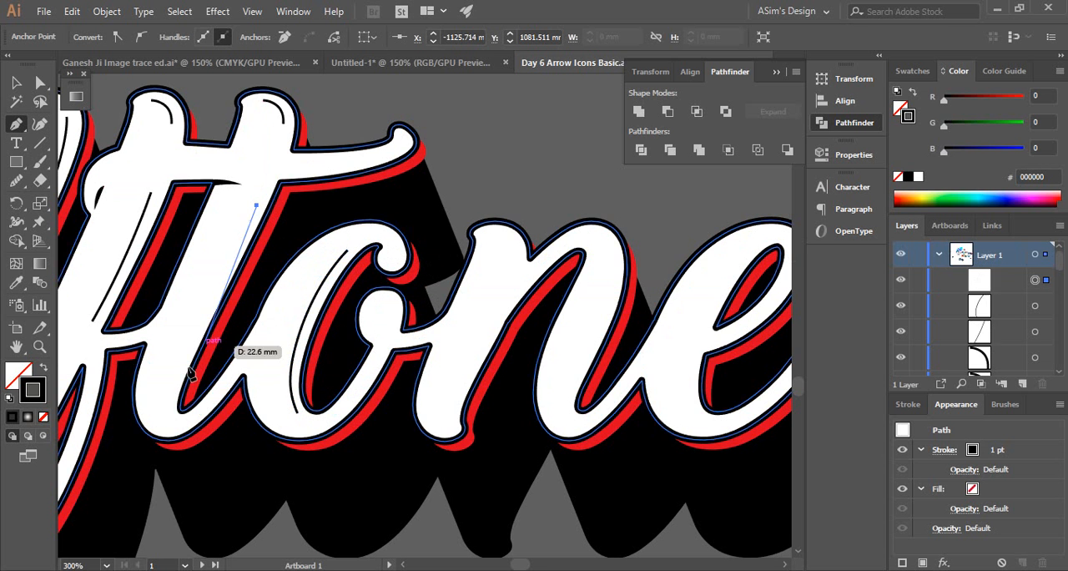
click(167, 398)
drag(171, 412, 178, 425)
Draw two 1 pt black curves in the n with the Pen tool: a short arc atop the first stem and a long one inside the second stem
drag(642, 288, 517, 271)
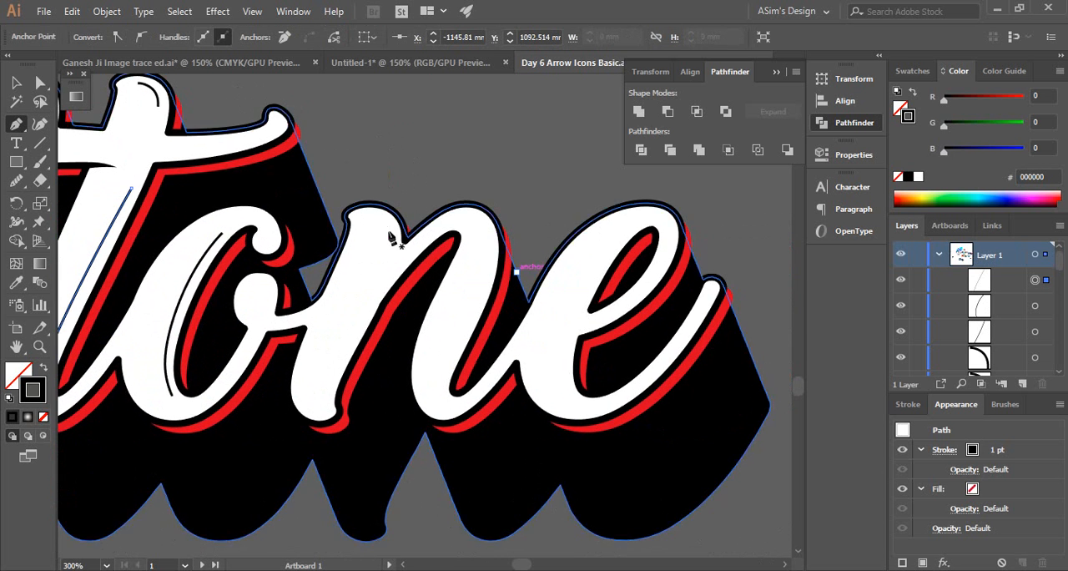
click(364, 214)
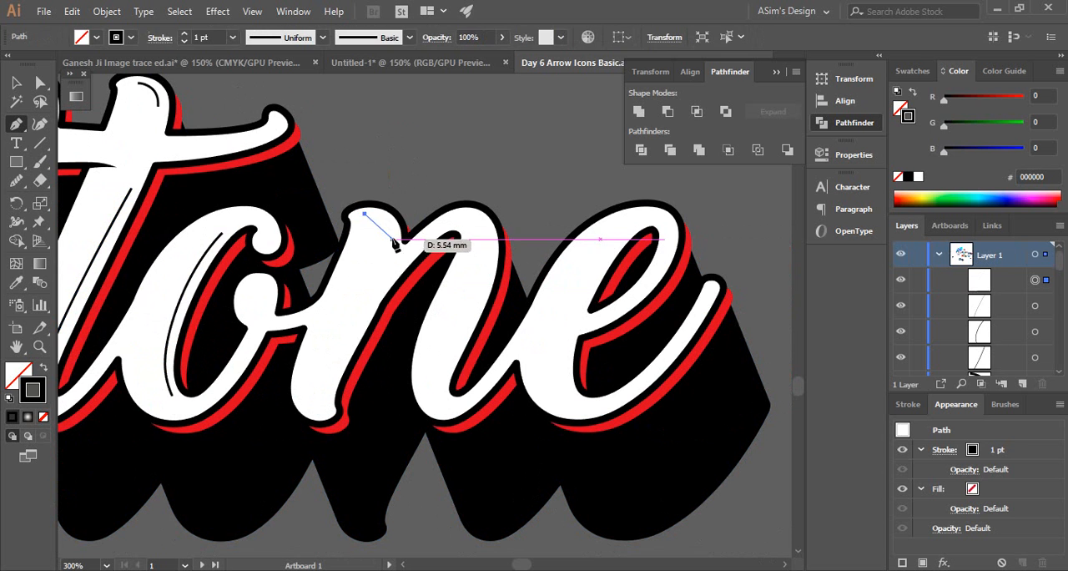
drag(394, 241, 395, 268)
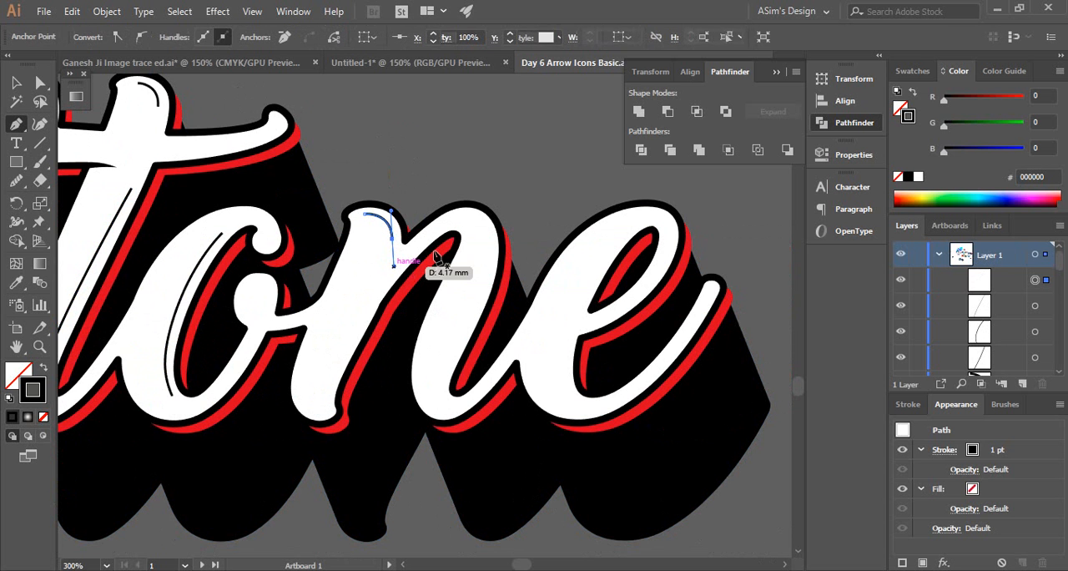
key(Escape)
click(483, 226)
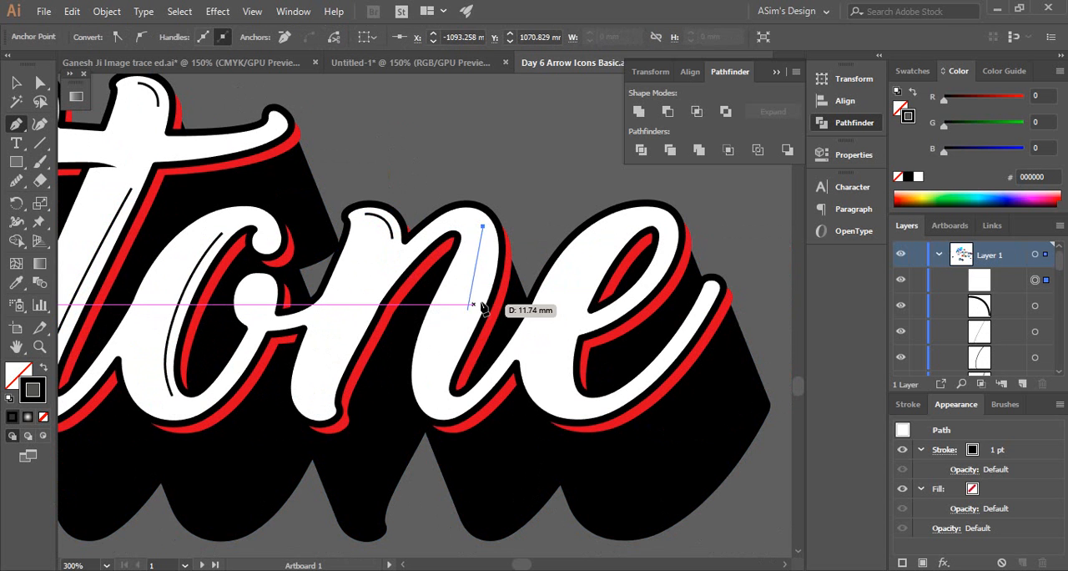
drag(479, 304, 446, 409)
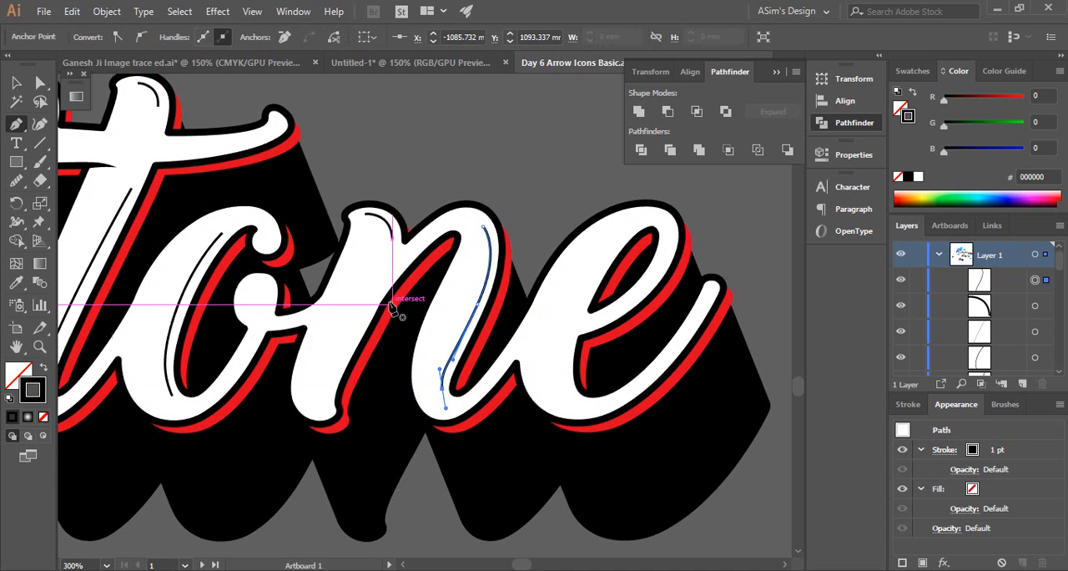
Draw a 1 pt black line with the Pen tool along the n's first stem, curving slightly at its foot
drag(361, 307, 363, 311)
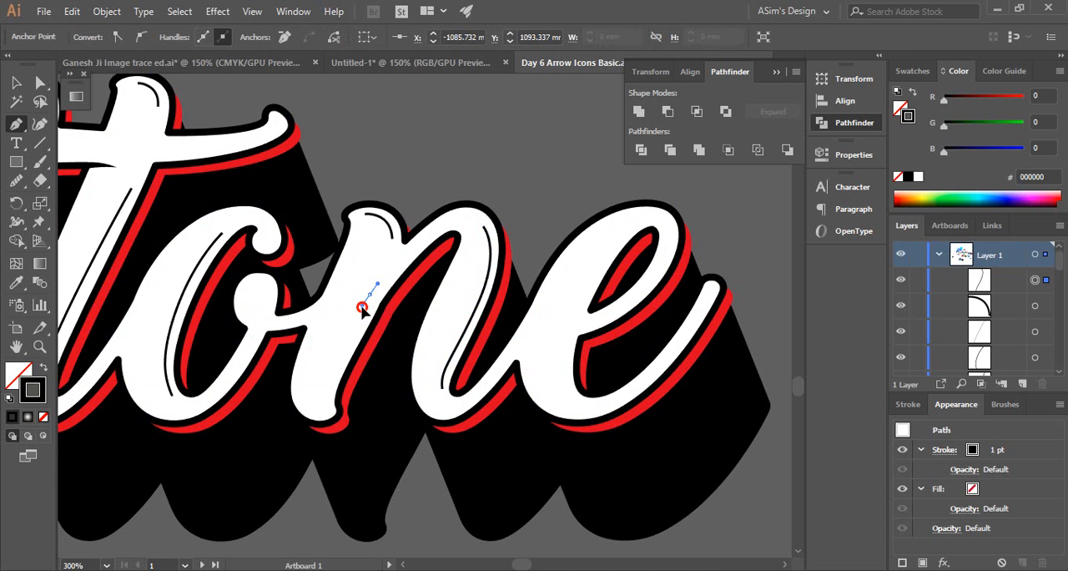
key(ctrl+z)
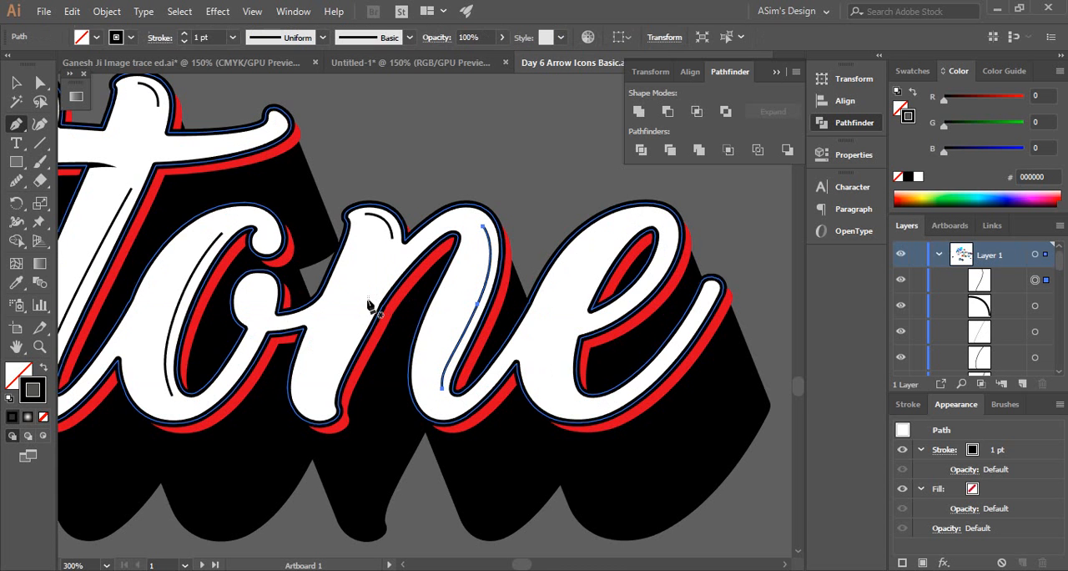
click(364, 297)
drag(314, 386, 341, 417)
key(ctrl+z)
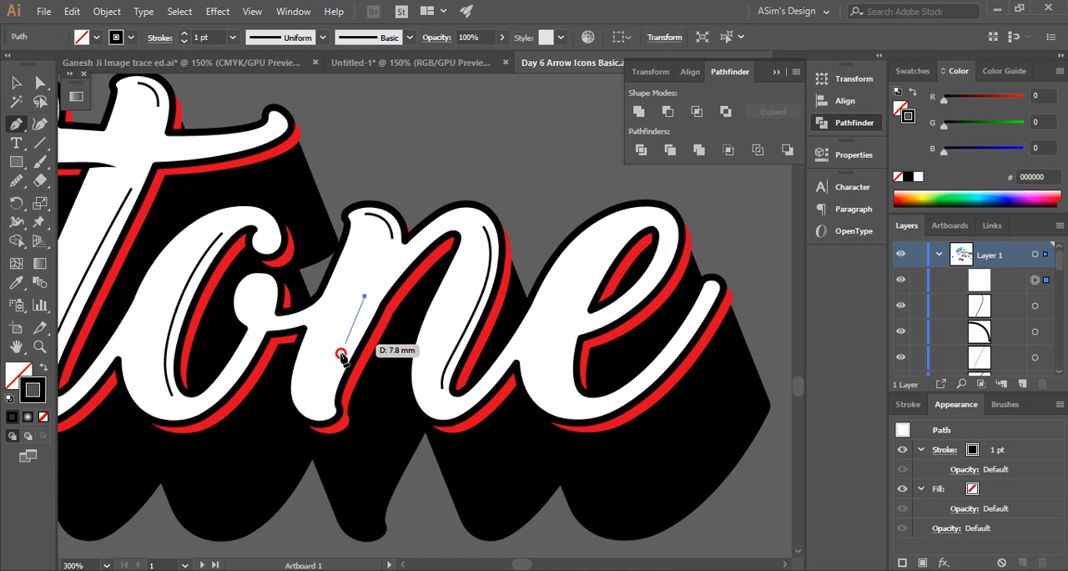
click(333, 369)
drag(324, 399, 331, 412)
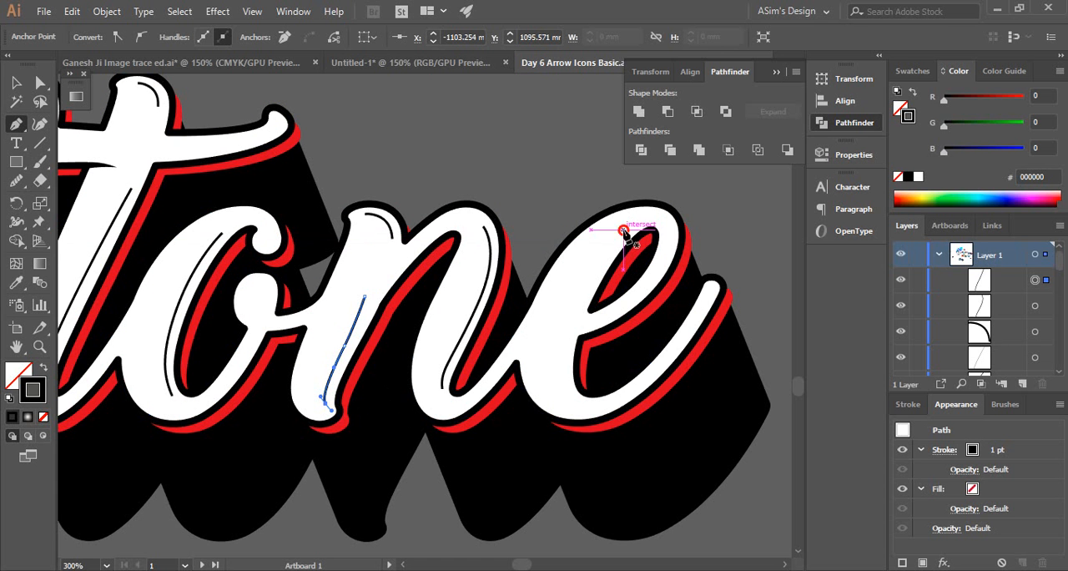
key(Escape)
Draw a 1 pt black curve with the Pen tool inside the e's thick stroke, from beside the top of the counter down to the lower bowl
click(623, 229)
drag(572, 322, 576, 410)
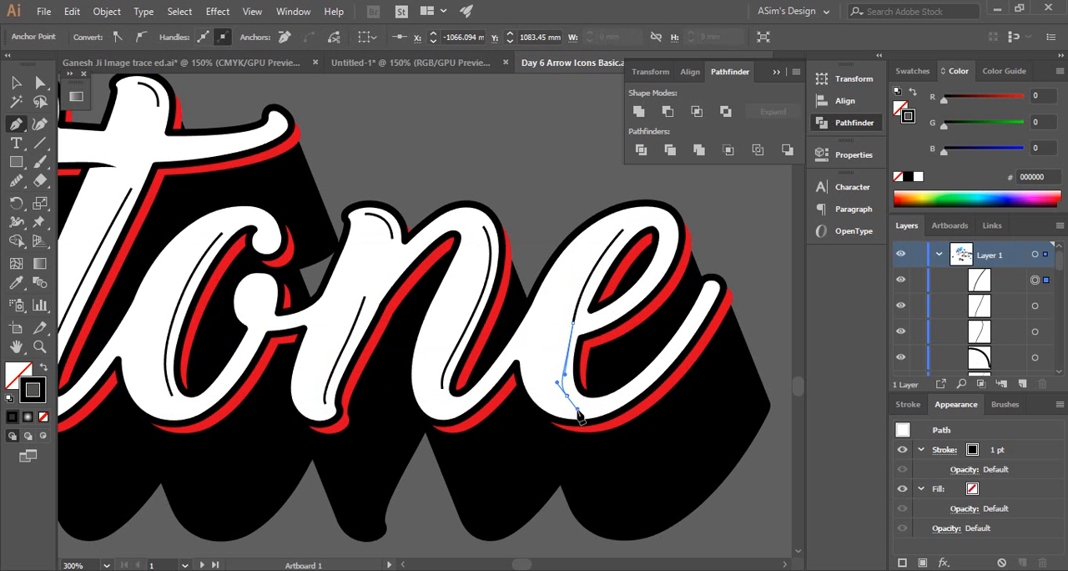
key(ctrl+z)
key(ctrl+z)
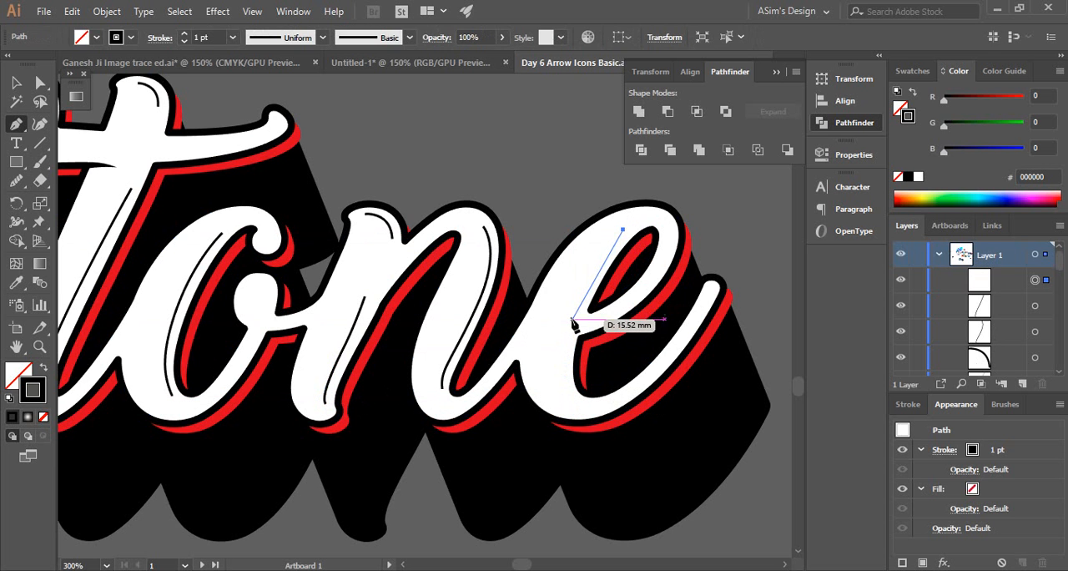
mouse_move(573, 313)
mouse_down()
mouse_move(562, 358)
mouse_move(570, 405)
mouse_up()
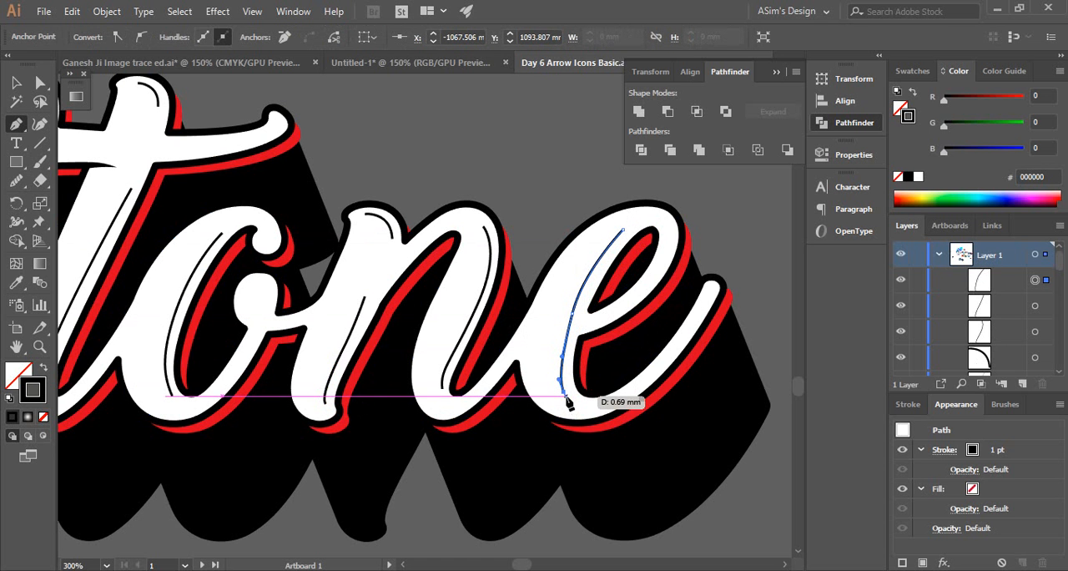
key(Escape)
click(16, 83)
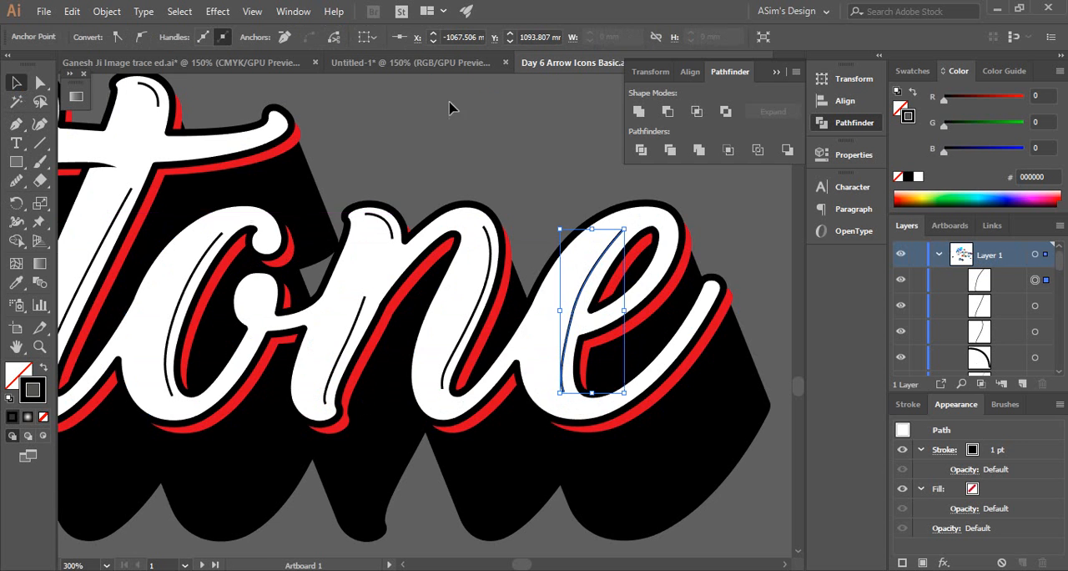
click(482, 99)
Draw a small unfilled circle about 2.5 mm in diameter with a 1 pt black stroke in the empty space above the H
key(ctrl+minus)
key(ctrl+minus)
drag(308, 142, 355, 270)
drag(422, 272, 618, 198)
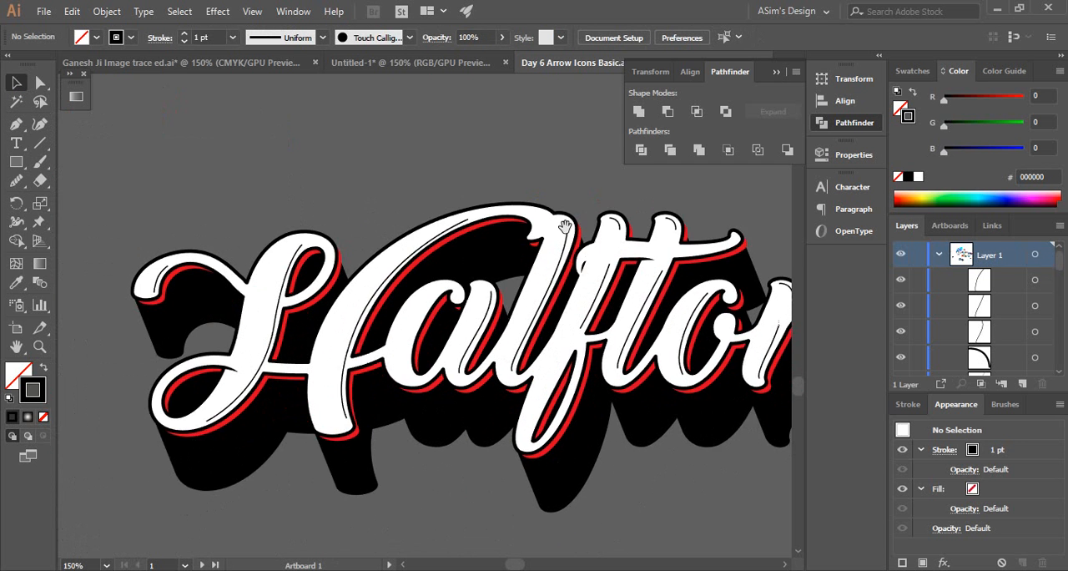
drag(503, 261, 564, 268)
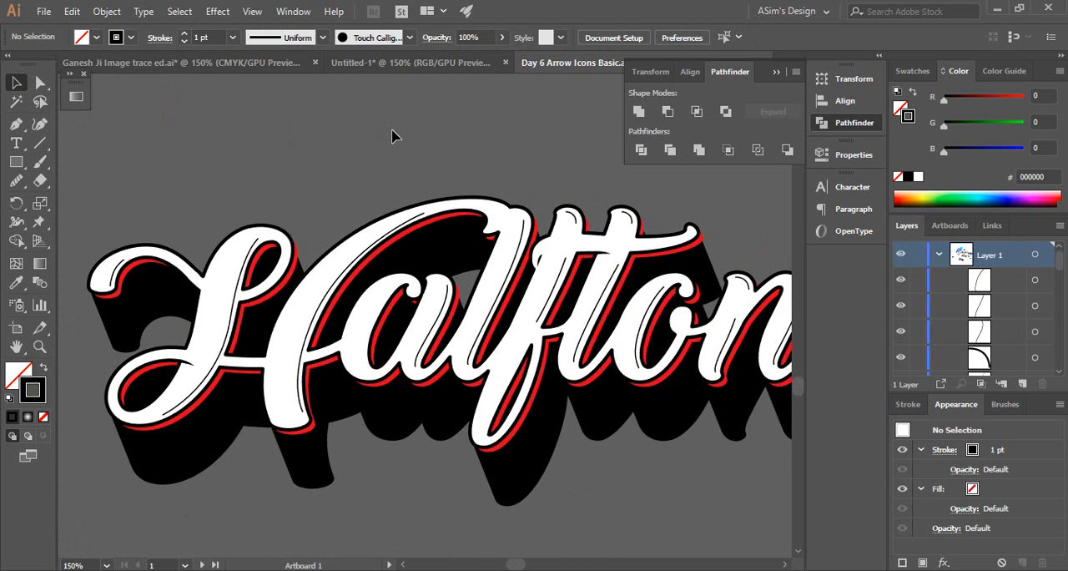
drag(390, 174, 405, 254)
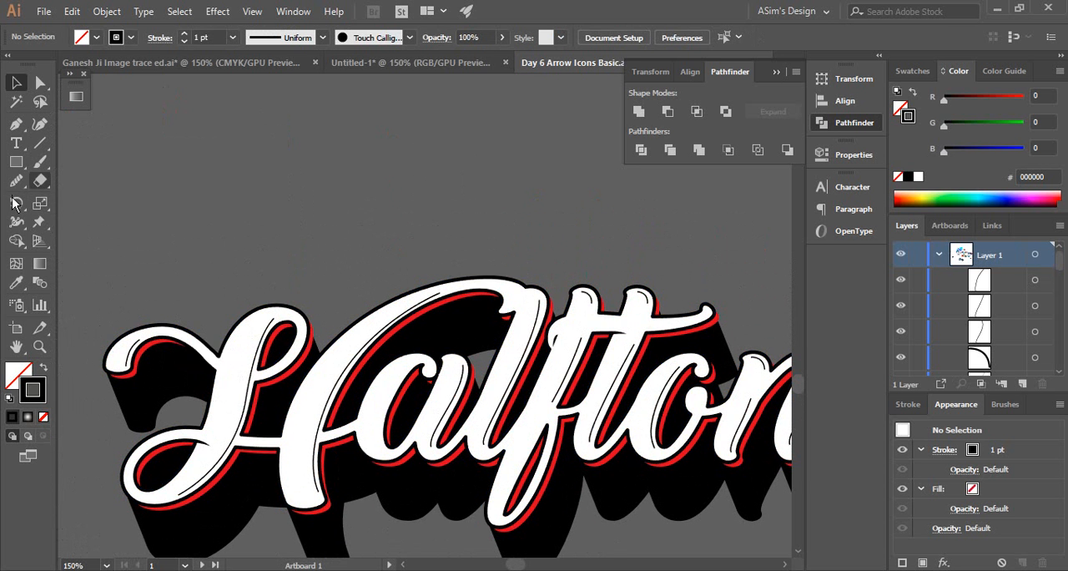
drag(18, 167, 83, 199)
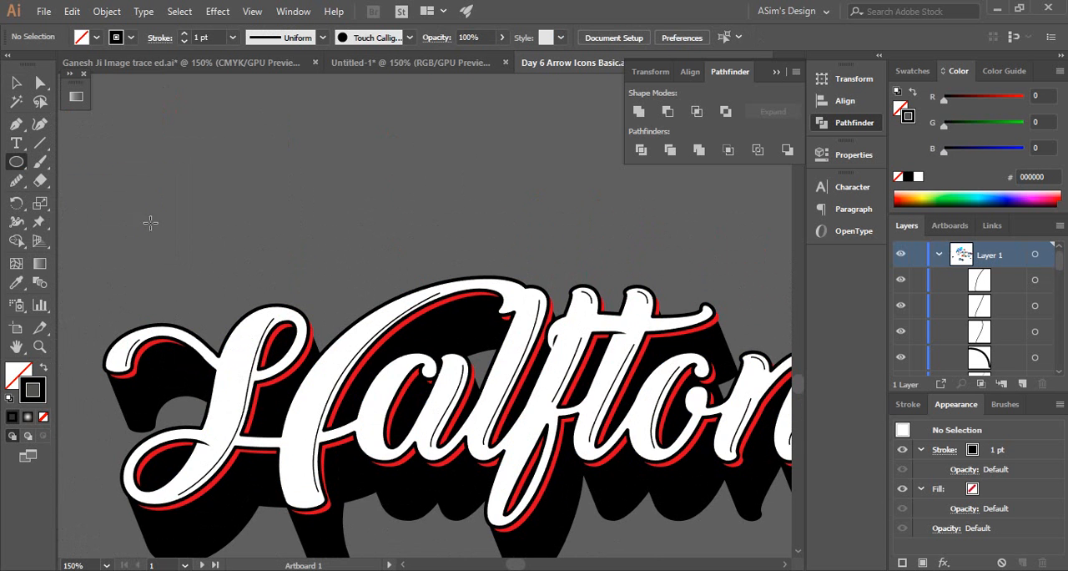
ctrl+click(162, 213)
ctrl+click(300, 255)
drag(401, 311, 230, 123)
drag(414, 358, 314, 173)
key(v)
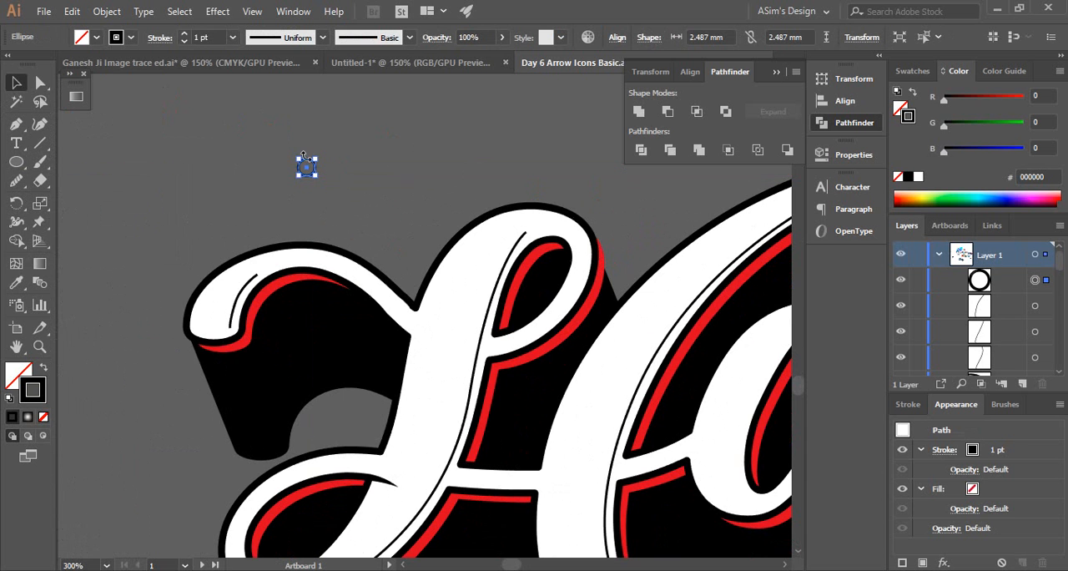
Scale the small circle above the H down to about 1.24 mm in diameter
ctrl+click(321, 174)
ctrl+click(344, 216)
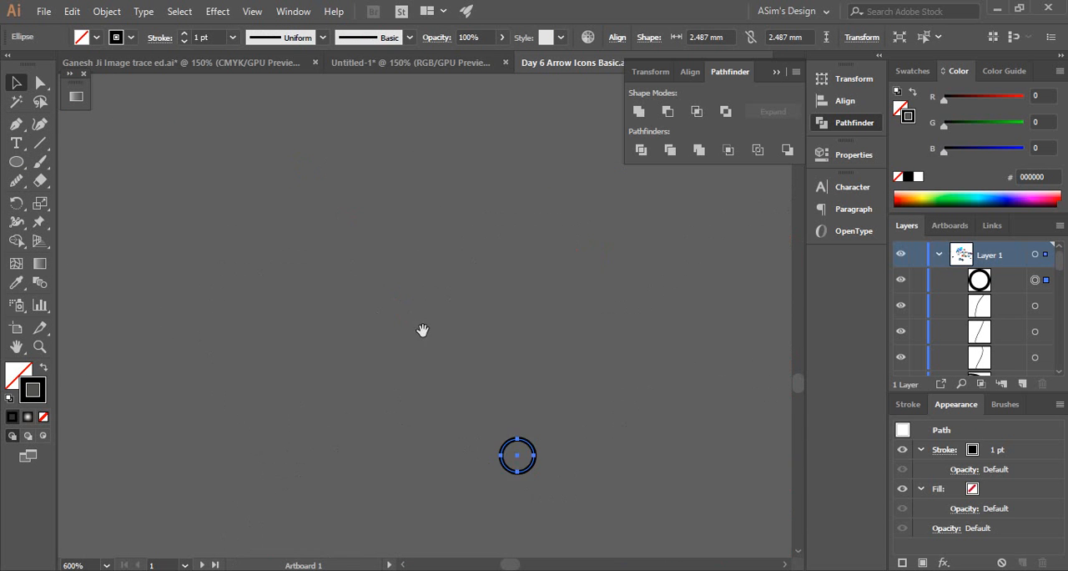
drag(451, 474, 372, 169)
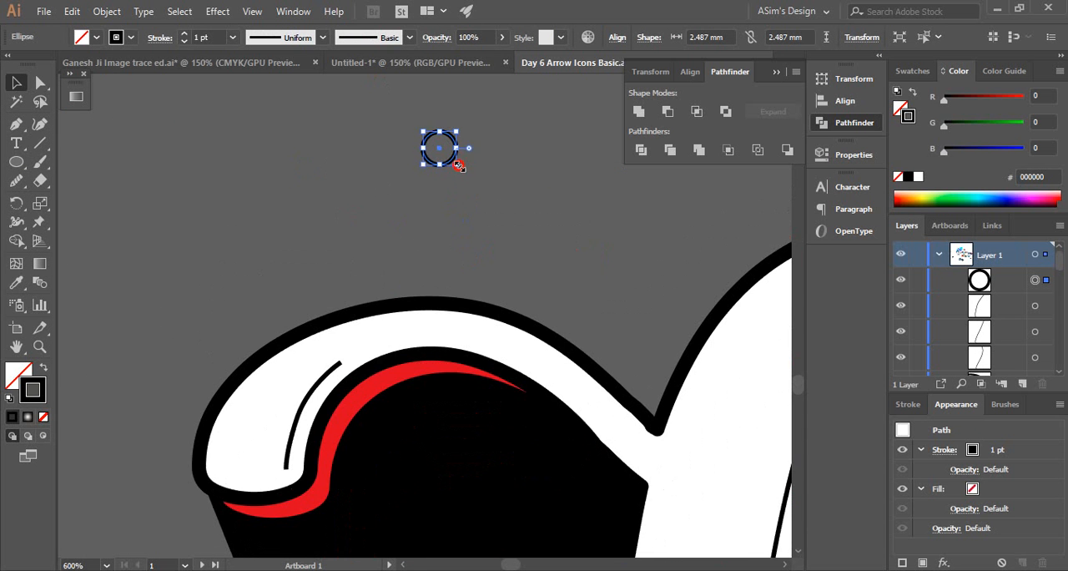
drag(458, 166, 440, 149)
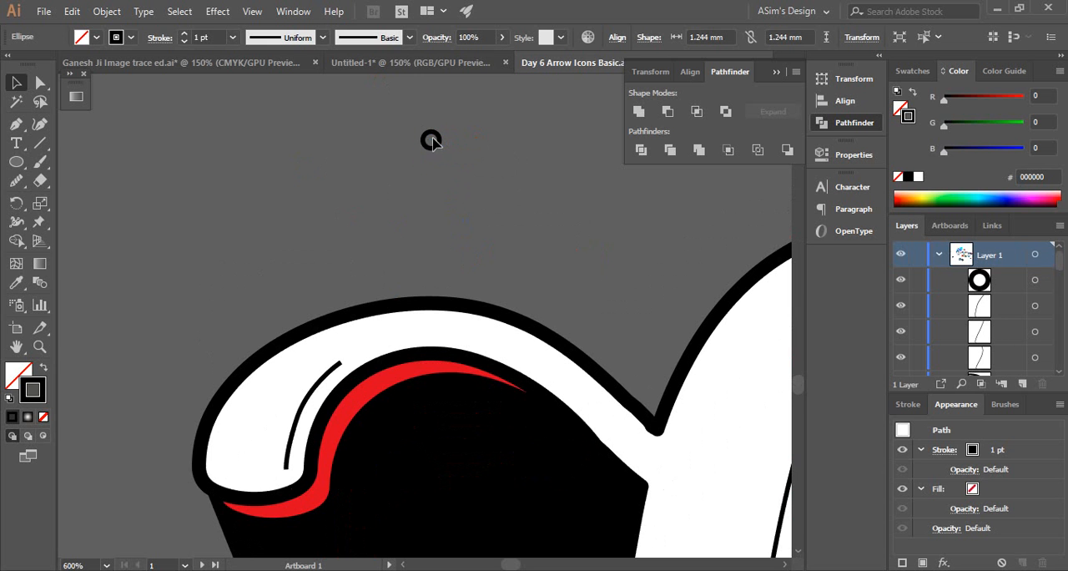
mouse_move(439, 141)
mouse_down()
mouse_move(348, 301)
mouse_move(333, 368)
mouse_move(343, 367)
mouse_move(288, 422)
mouse_move(453, 136)
mouse_move(434, 146)
mouse_move(473, 148)
mouse_move(456, 148)
mouse_up()
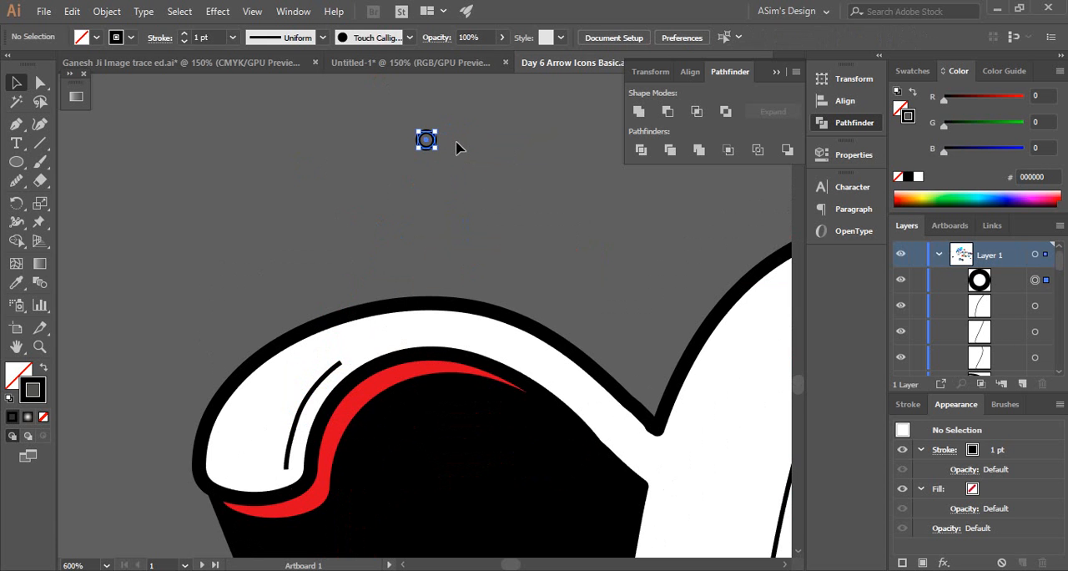
Stretch the circle into a long shape tapering to the right by moving only its right anchor point outward horizontally
click(432, 140)
click(436, 147)
drag(467, 176, 531, 199)
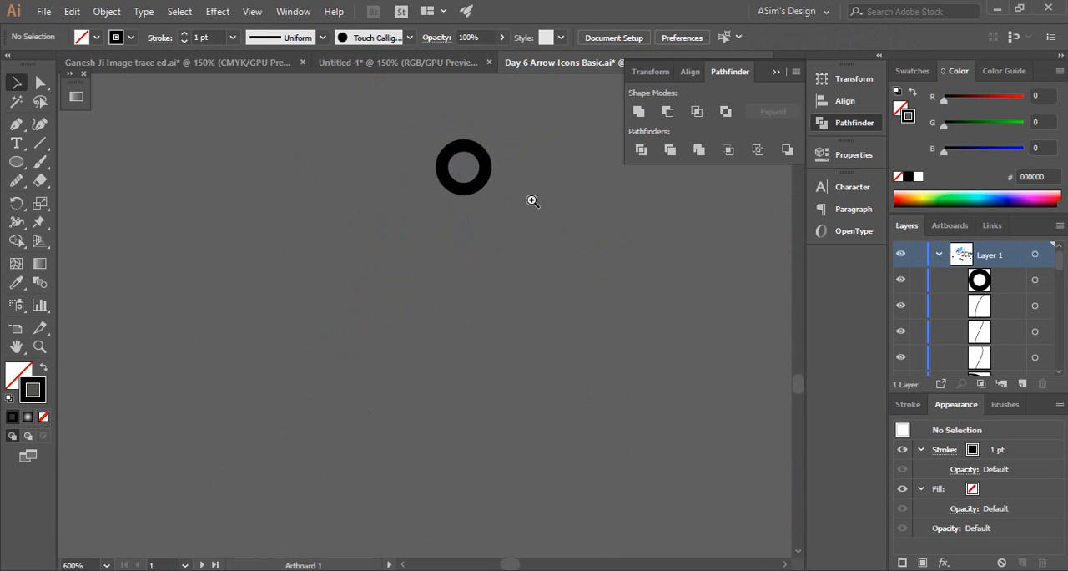
click(487, 170)
ctrl+click(484, 168)
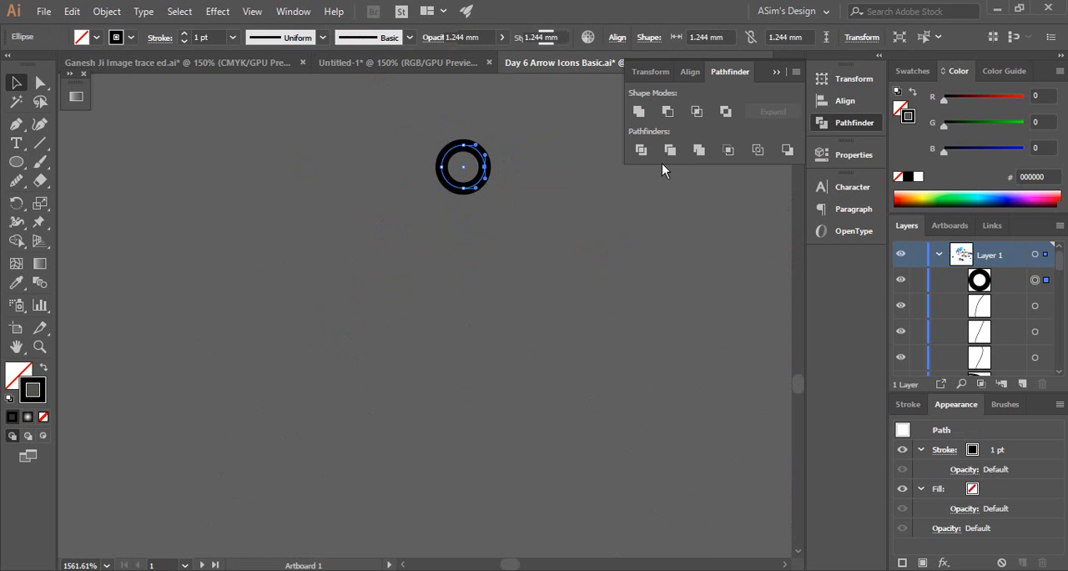
key(shift+Right)
key(shift+Right)
key(shift+Right)
key(shift+Right)
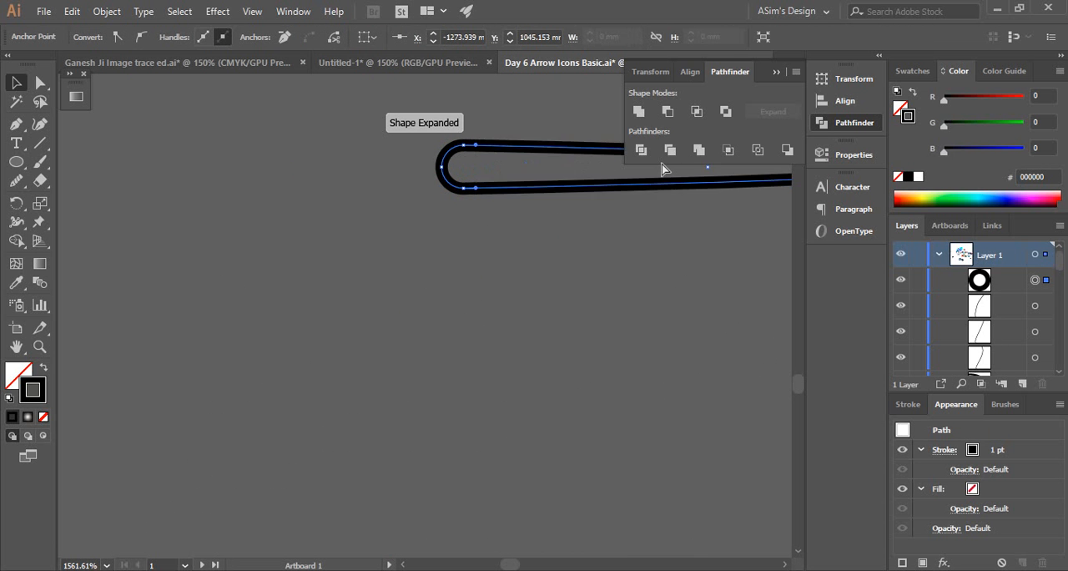
Move the shape's left anchor point outward to form a symmetrical spindle about 54 mm long, tapering at both ends
ctrl+alt+click(443, 190)
ctrl+alt+click(443, 191)
ctrl+alt+click(443, 189)
drag(435, 376, 330, 225)
ctrl+click(297, 308)
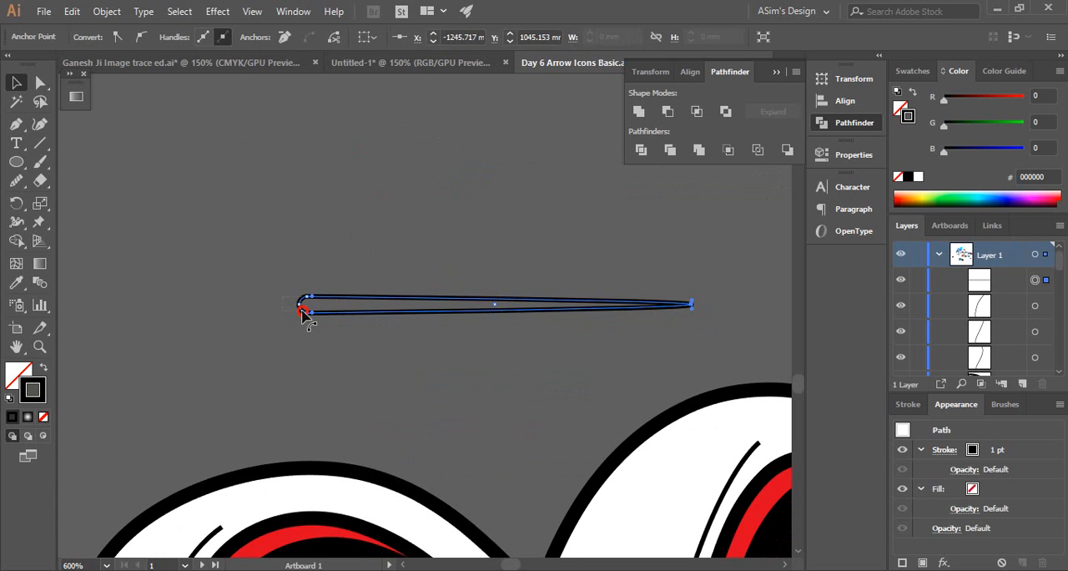
drag(302, 310, 304, 312)
key(shift+Left)
key(shift+Left)
key(shift+Left)
key(shift+Left)
key(shift+Left)
key(shift+Left)
key(shift+Left)
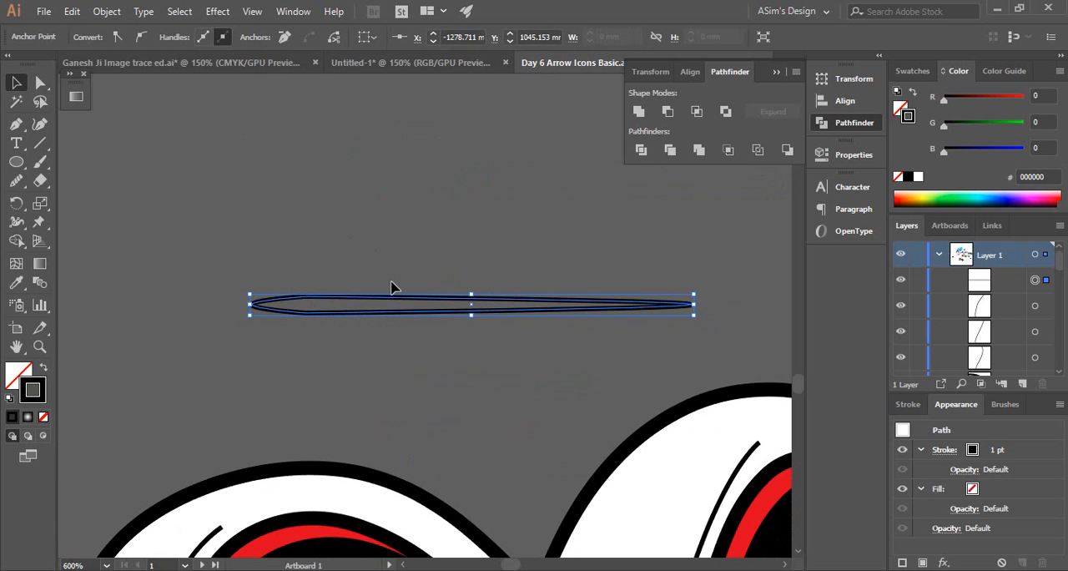
click(371, 271)
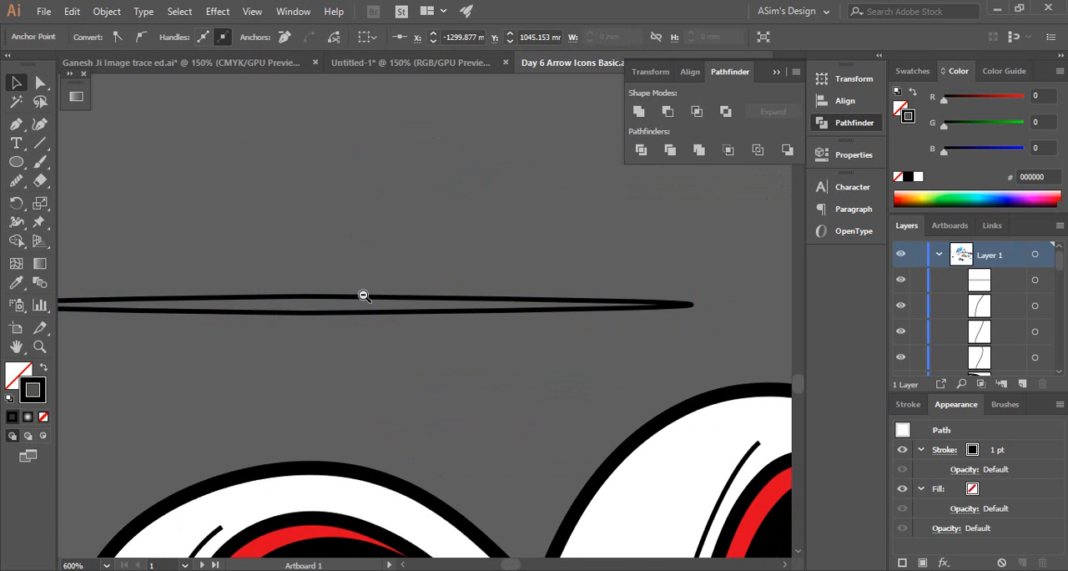
Swap the spindle's black stroke to a fill with no stroke, and recolor the fill to cyan 45fffc
ctrl+alt+click(362, 296)
drag(362, 272, 338, 212)
click(381, 259)
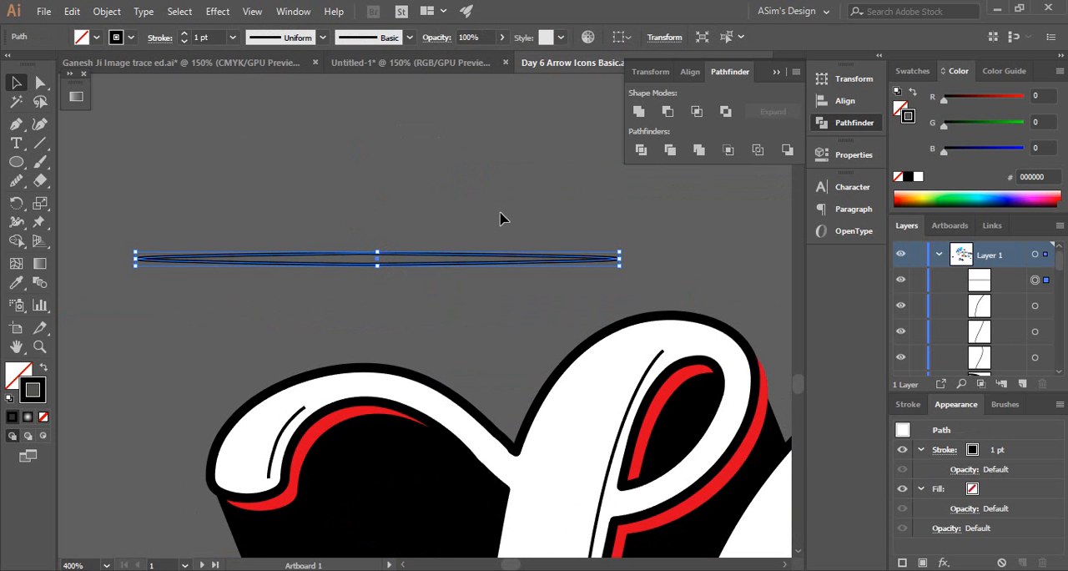
click(44, 370)
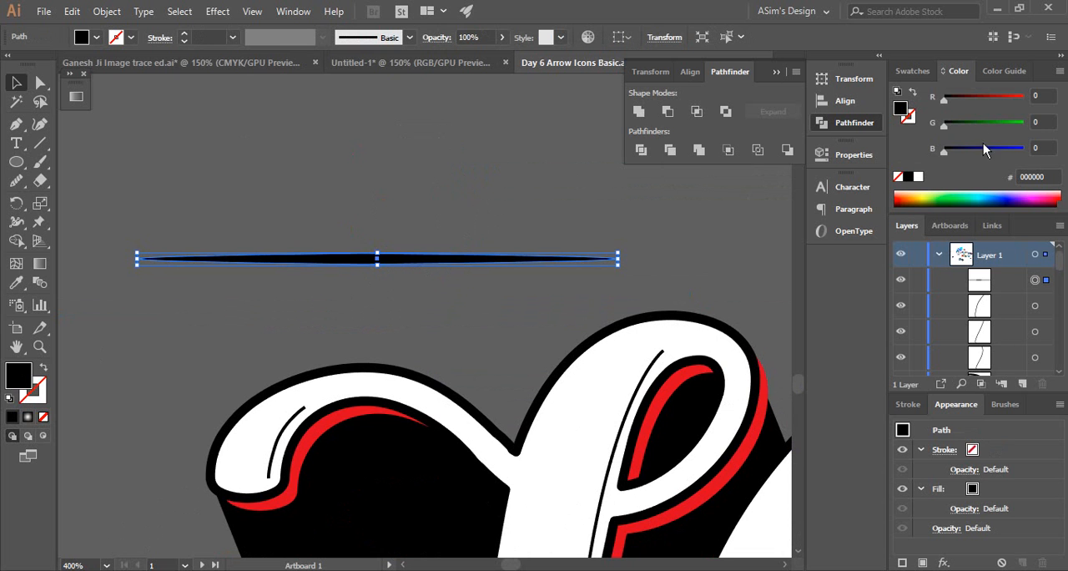
click(985, 196)
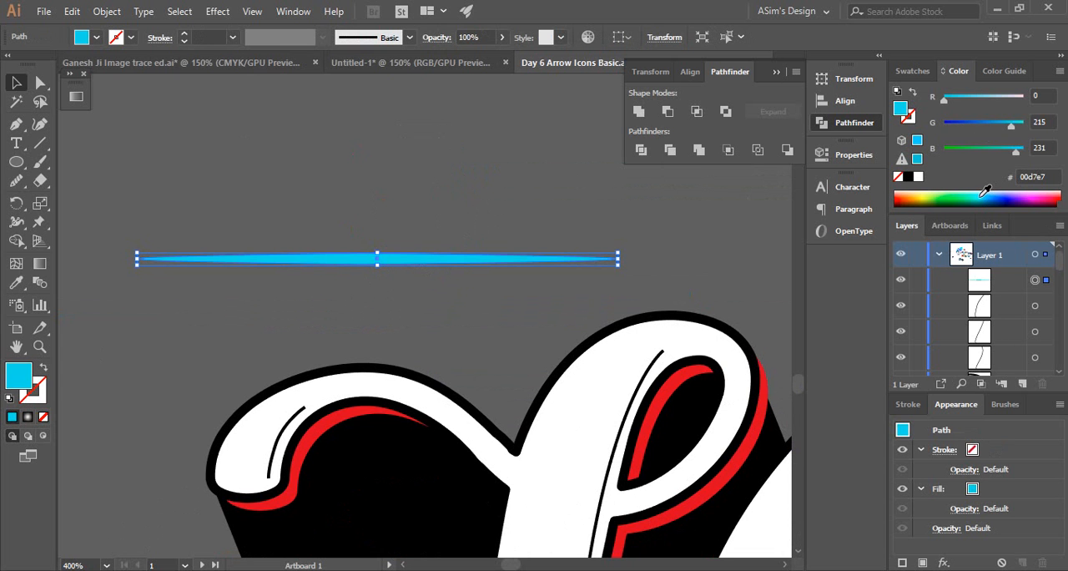
click(985, 191)
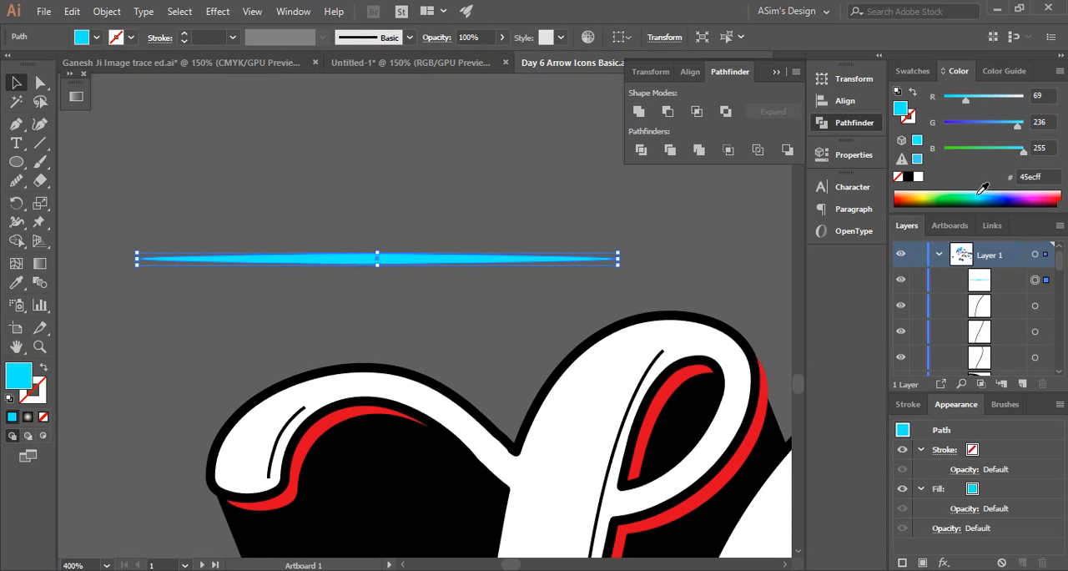
click(304, 205)
Create an Art Brush from the cyan spindle, keeping the Fixed 100% width and Stretch to Fit Stroke Length options
scroll(423, 332, down, 2)
drag(413, 298, 364, 232)
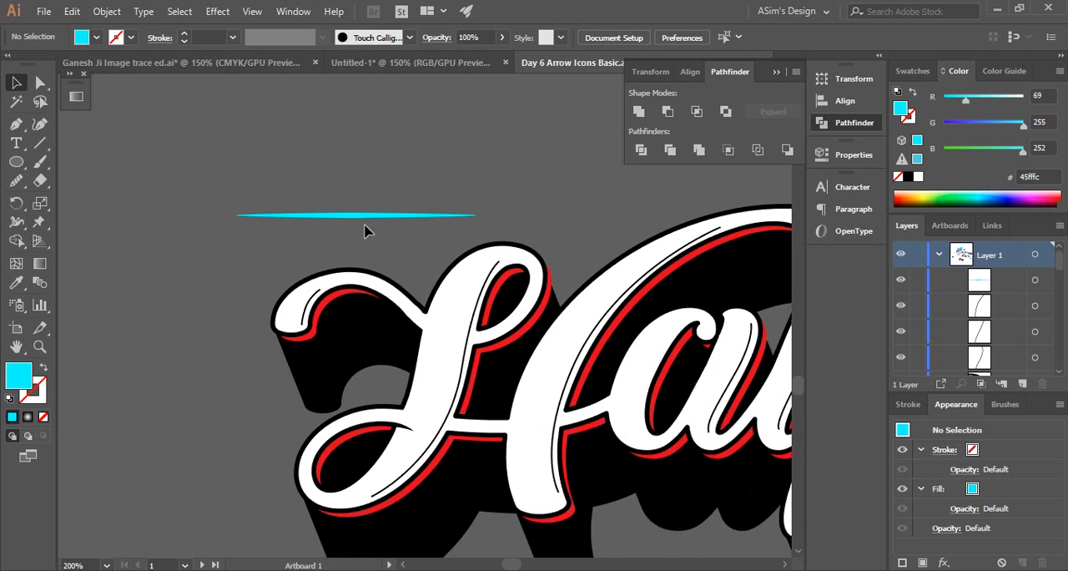
click(368, 217)
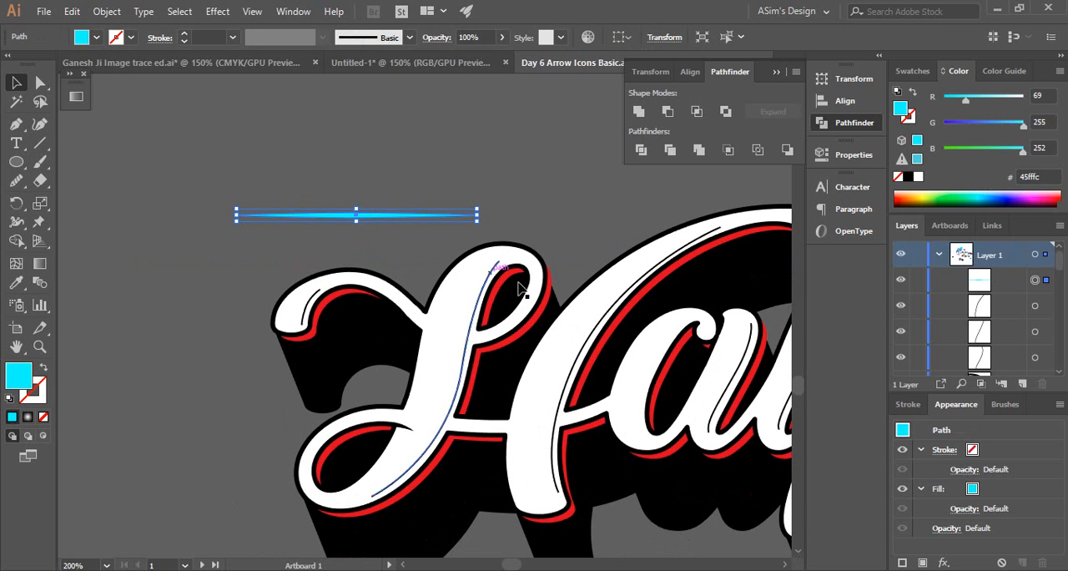
click(1009, 406)
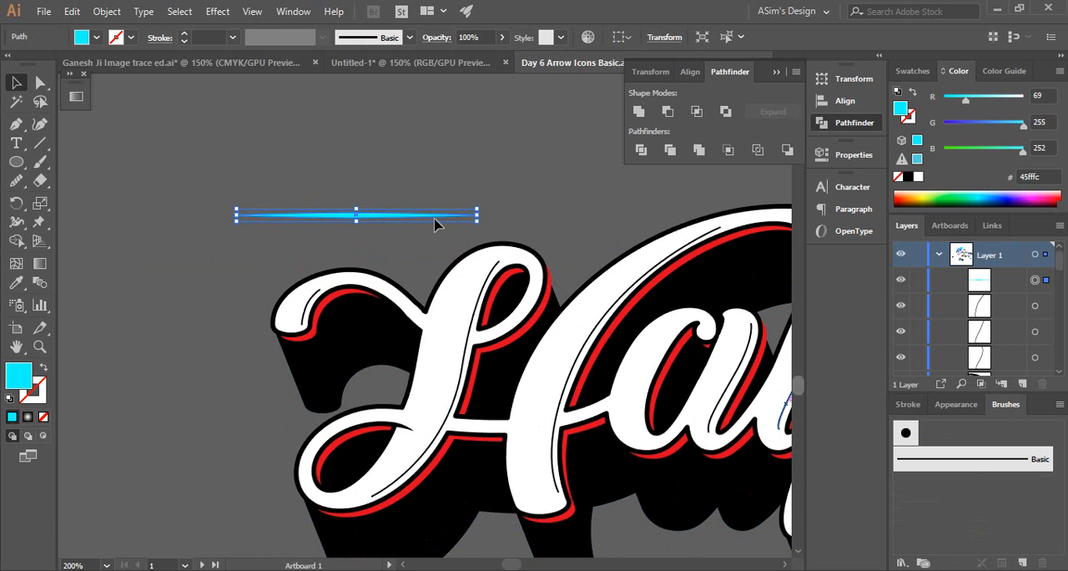
drag(401, 218, 977, 488)
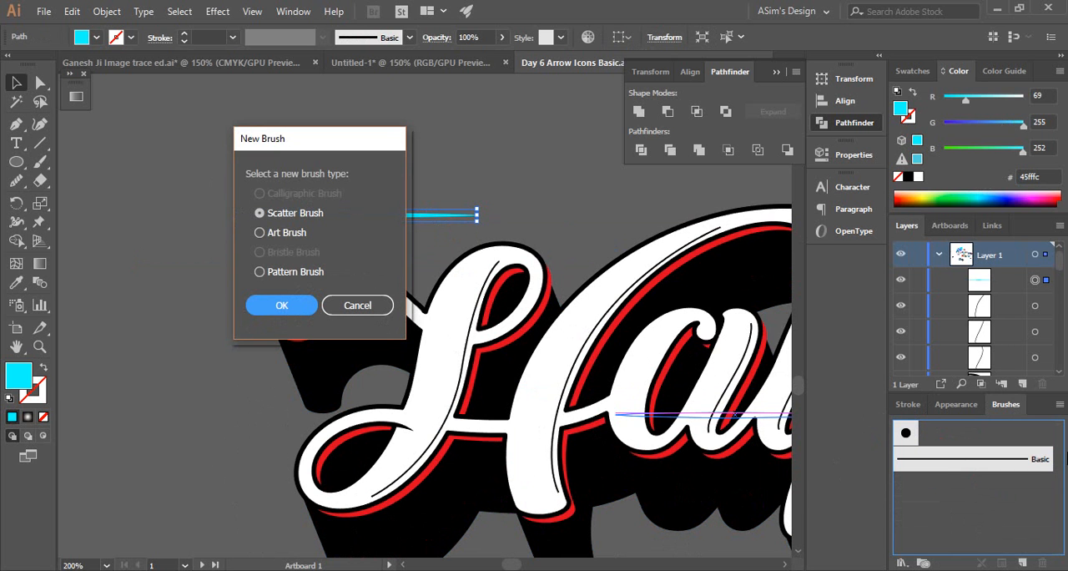
click(262, 233)
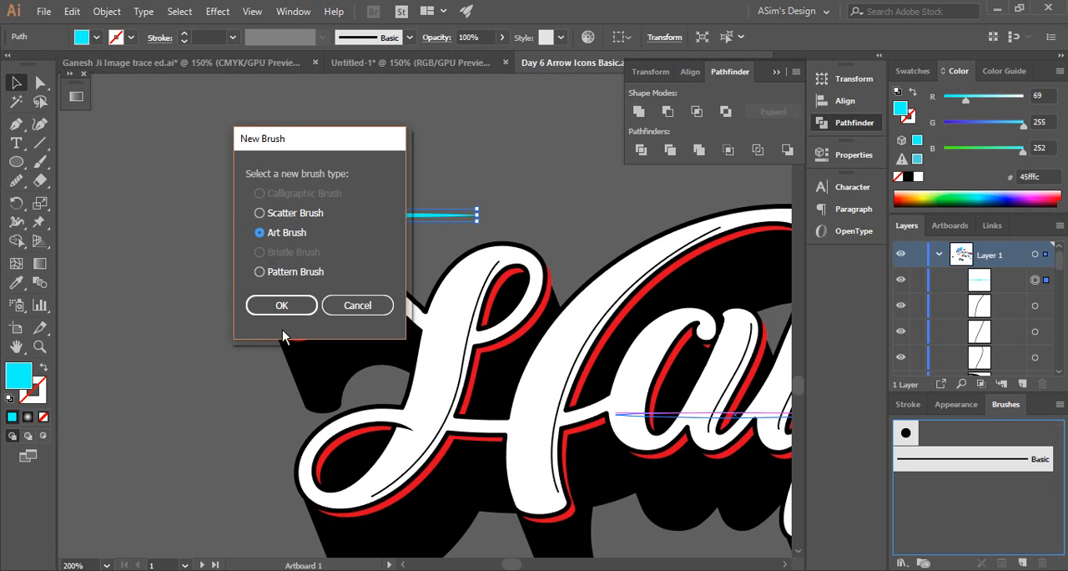
click(281, 305)
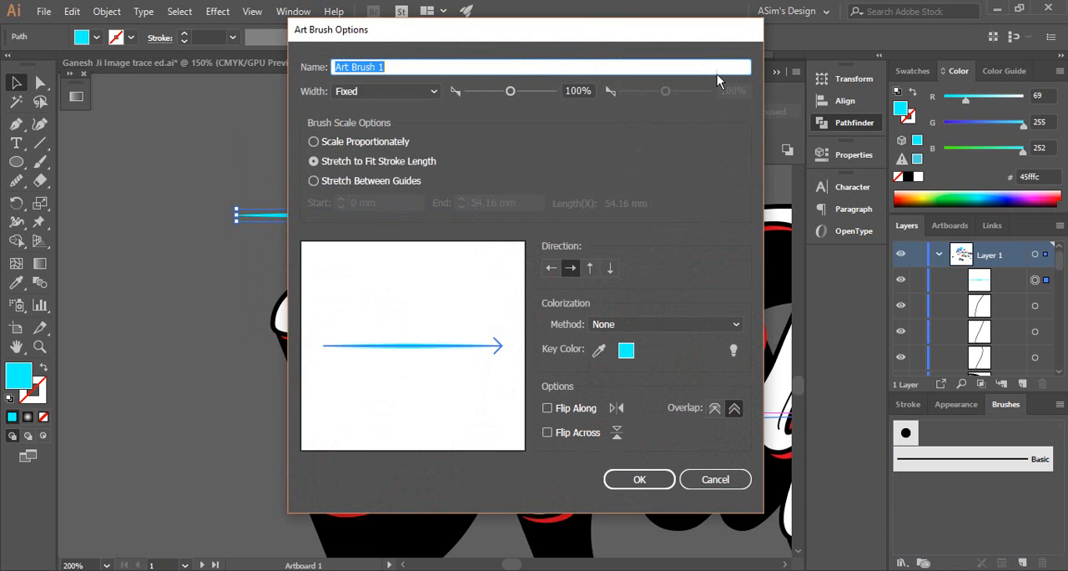
drag(477, 39, 632, 54)
drag(686, 43, 681, 35)
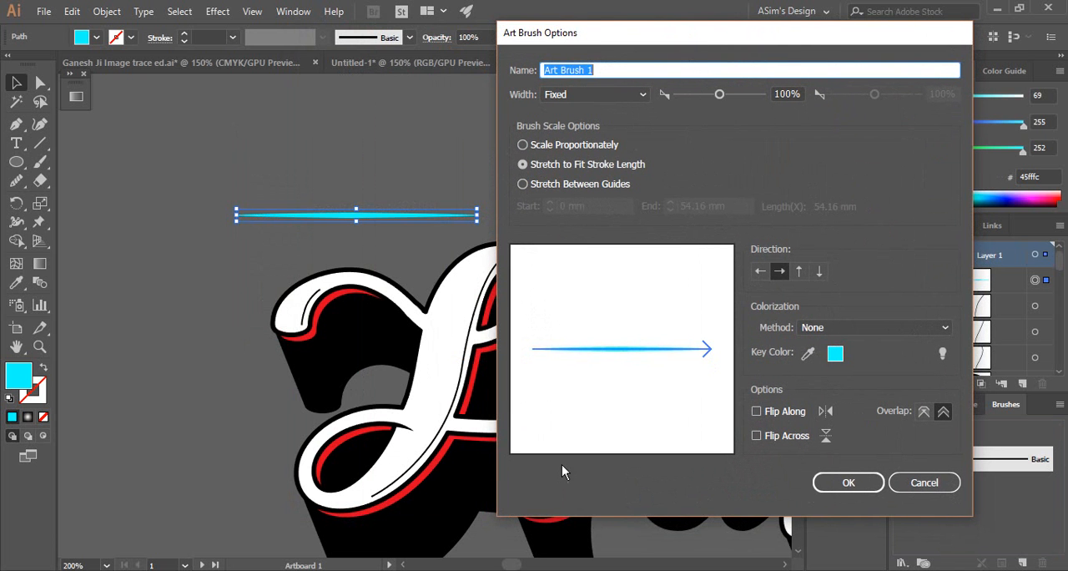
click(834, 484)
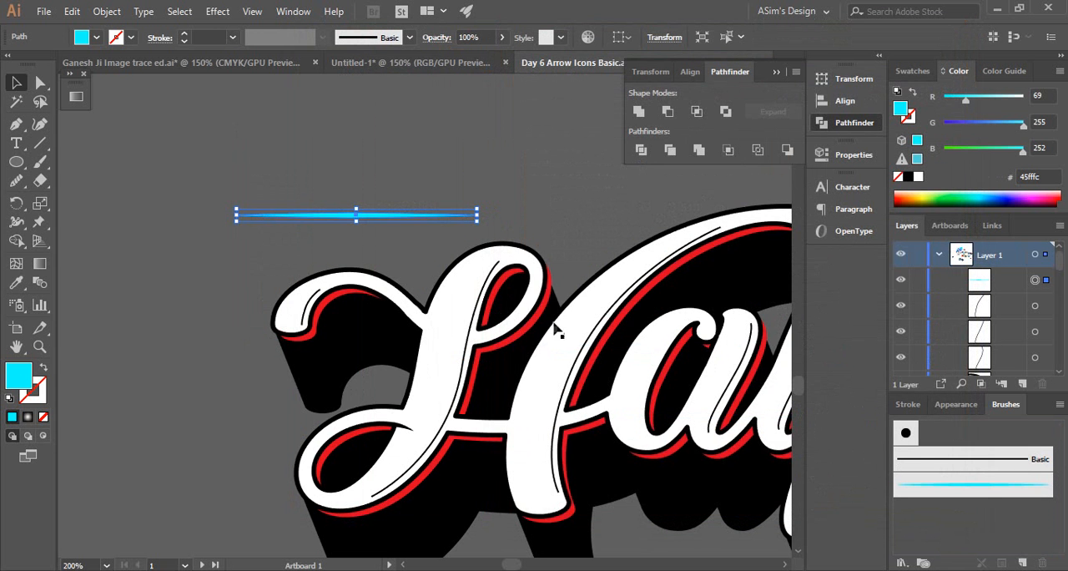
Apply the cyan tapered art brush to the short inline stroke on the H's upper-left curl
key(ctrl+space)
ctrl+click(351, 323)
drag(456, 330, 365, 270)
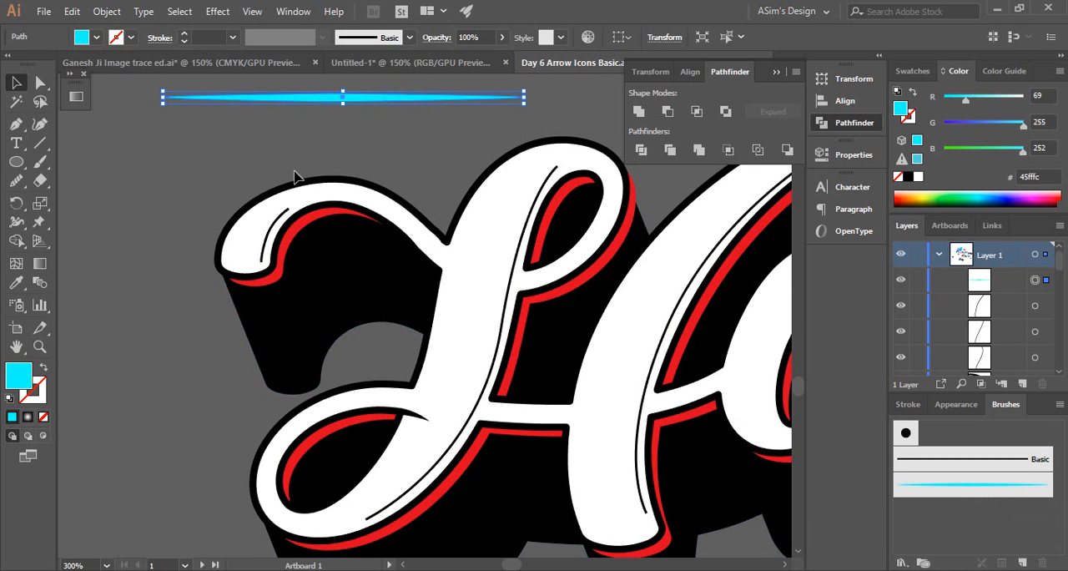
click(282, 224)
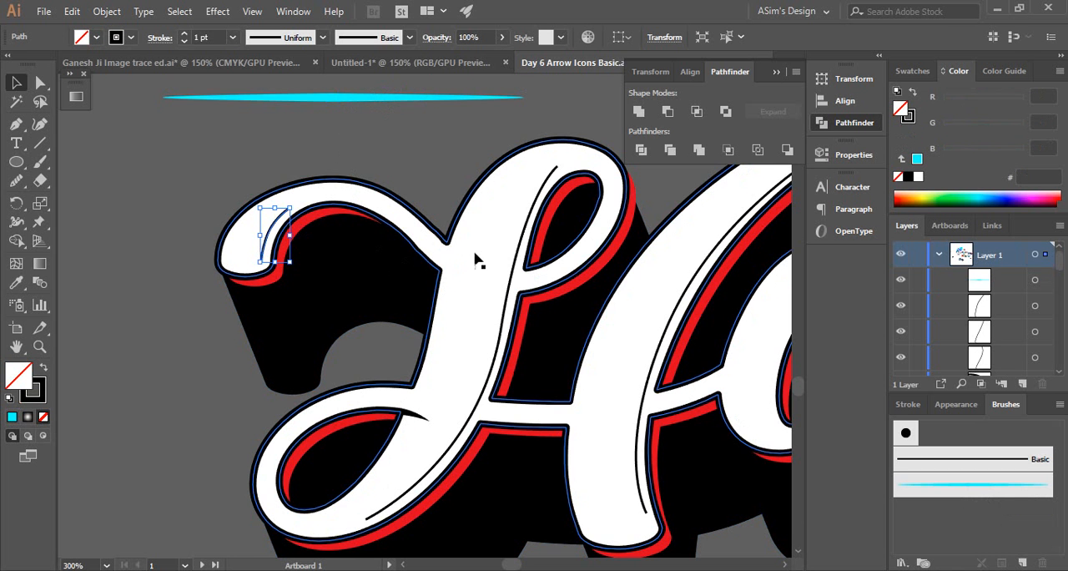
click(964, 490)
click(129, 159)
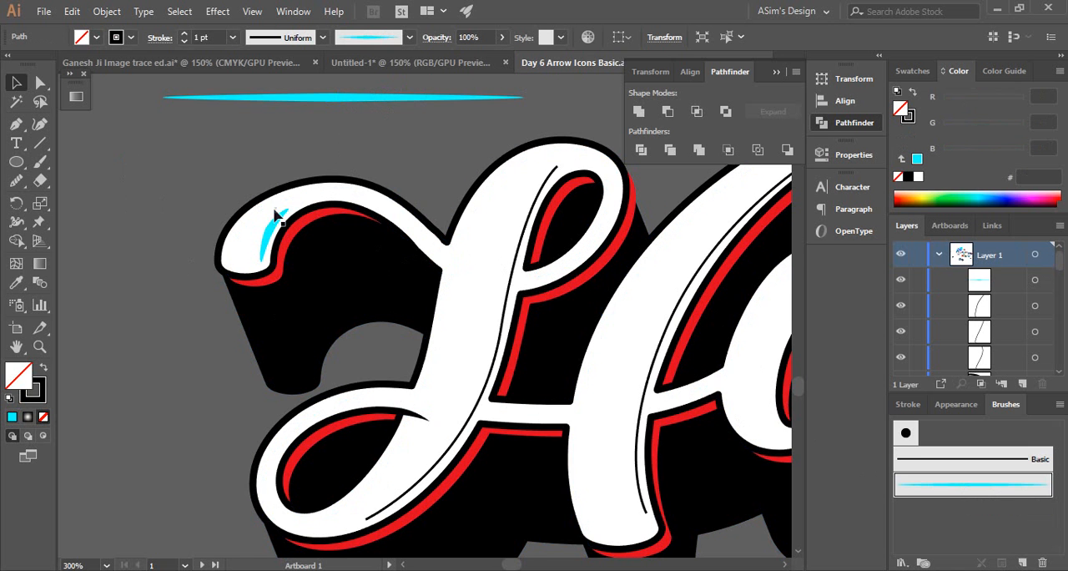
Try stroke weights of 0.5 pt and 2 pt on the curl's brushed inline stroke and restore it to 1 pt
scroll(382, 286, down, 3)
scroll(397, 292, up, 5)
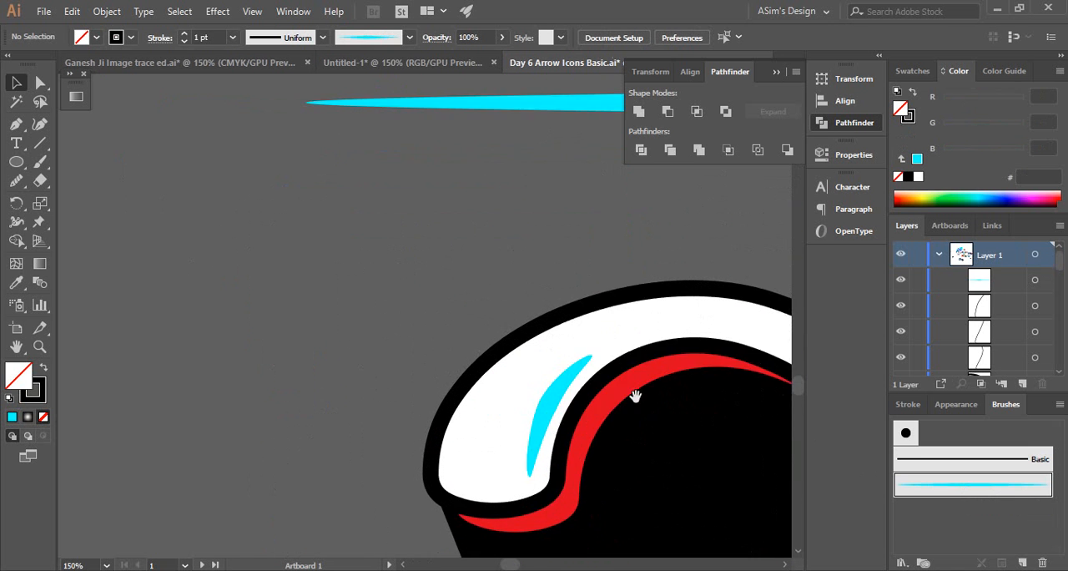
click(291, 204)
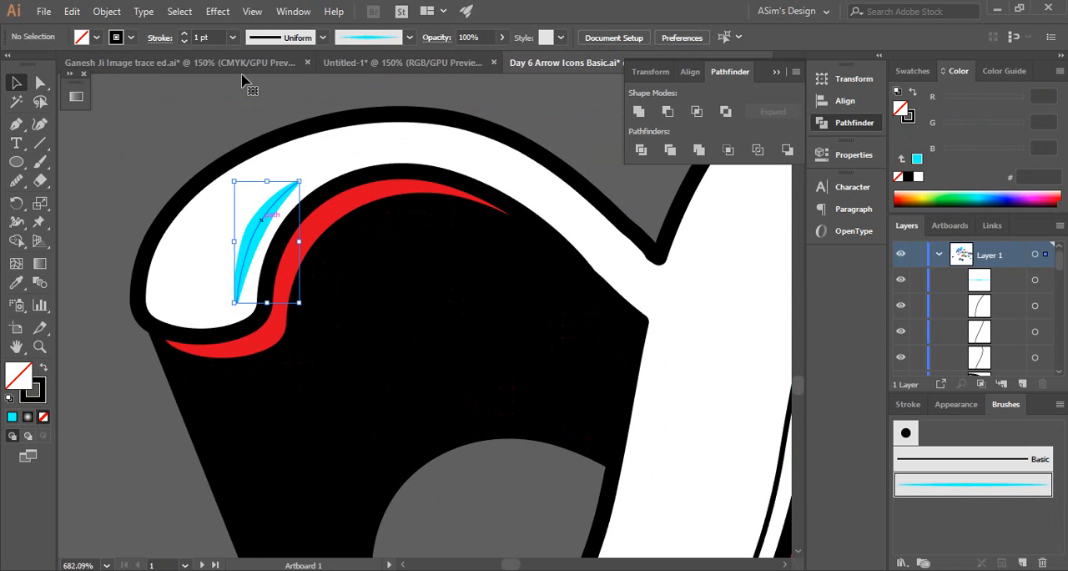
click(185, 40)
click(186, 41)
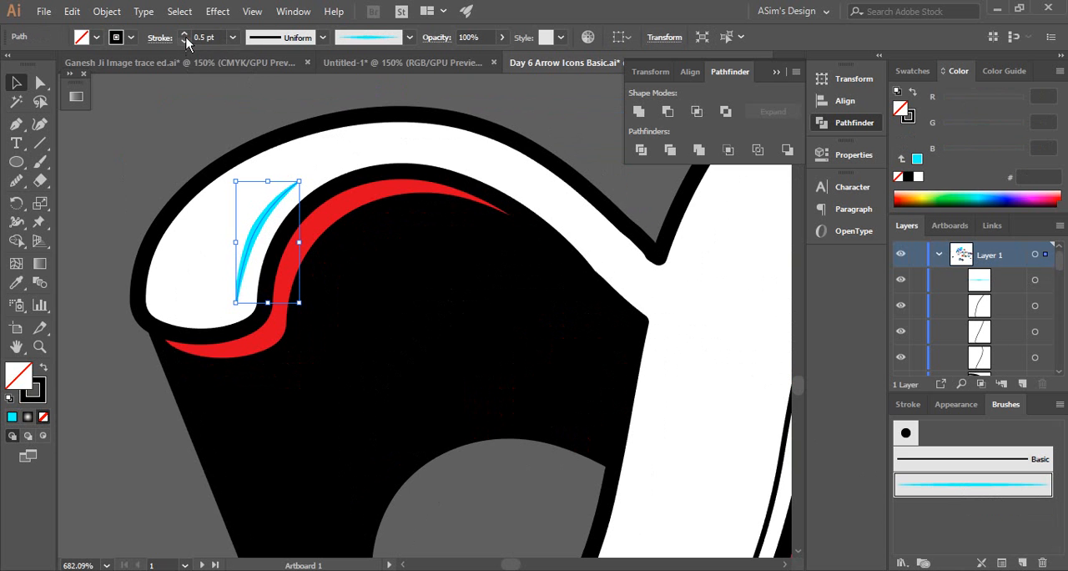
click(185, 34)
click(184, 34)
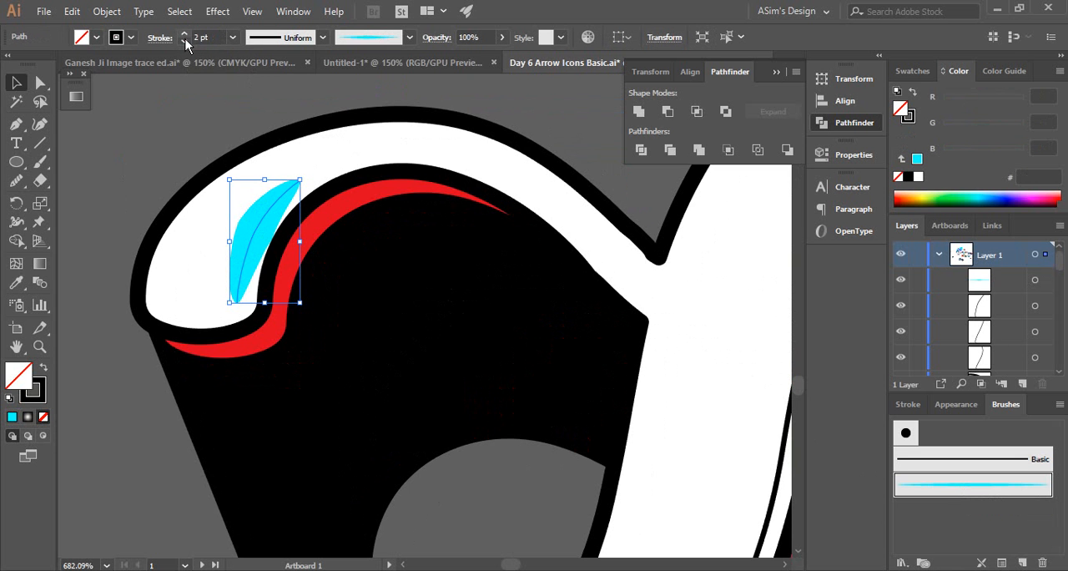
scroll(338, 248, down, 5)
scroll(515, 282, down, 3)
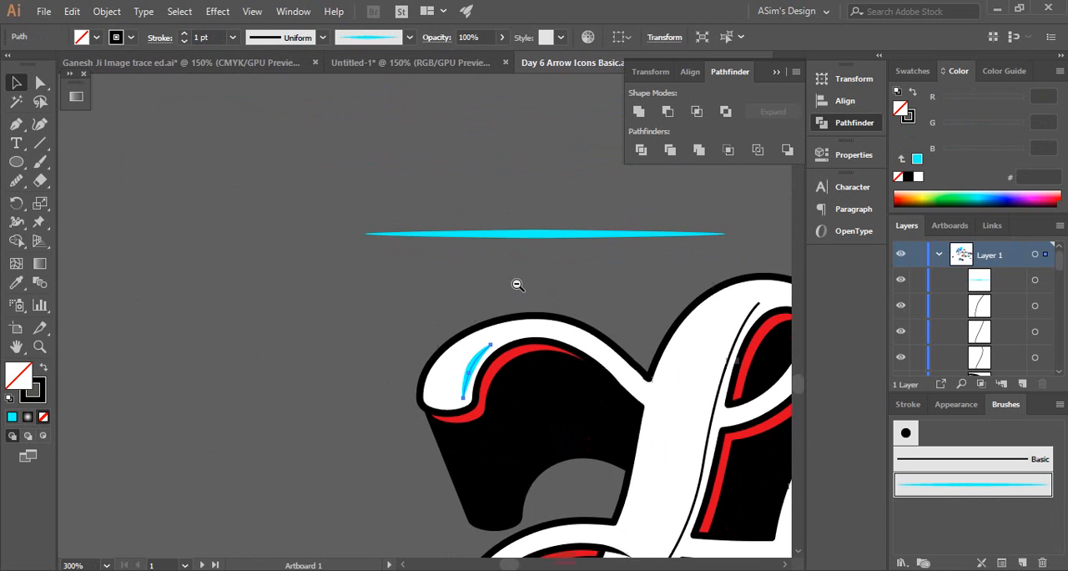
drag(513, 288, 457, 193)
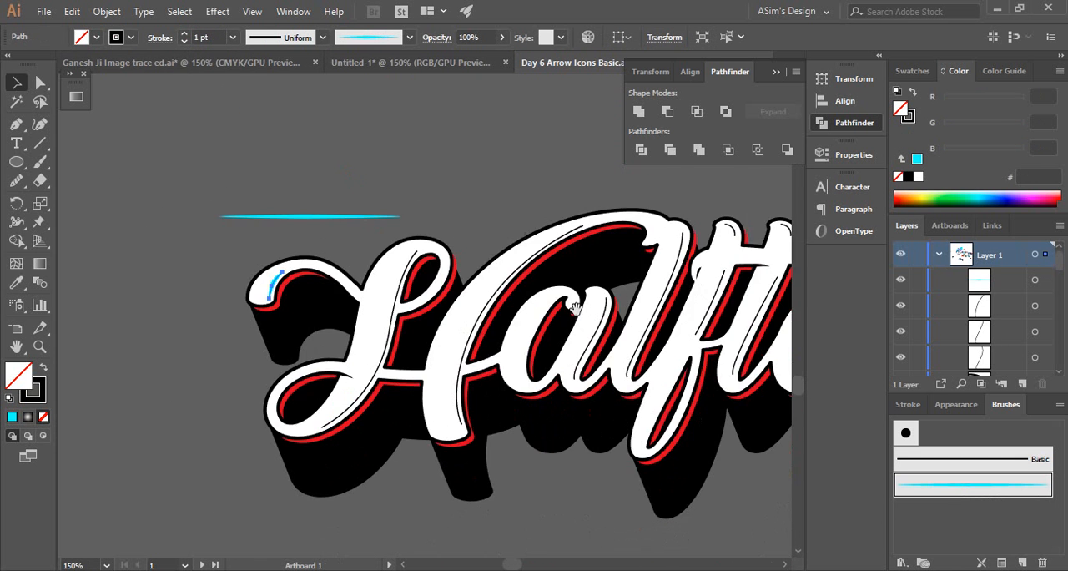
click(1059, 404)
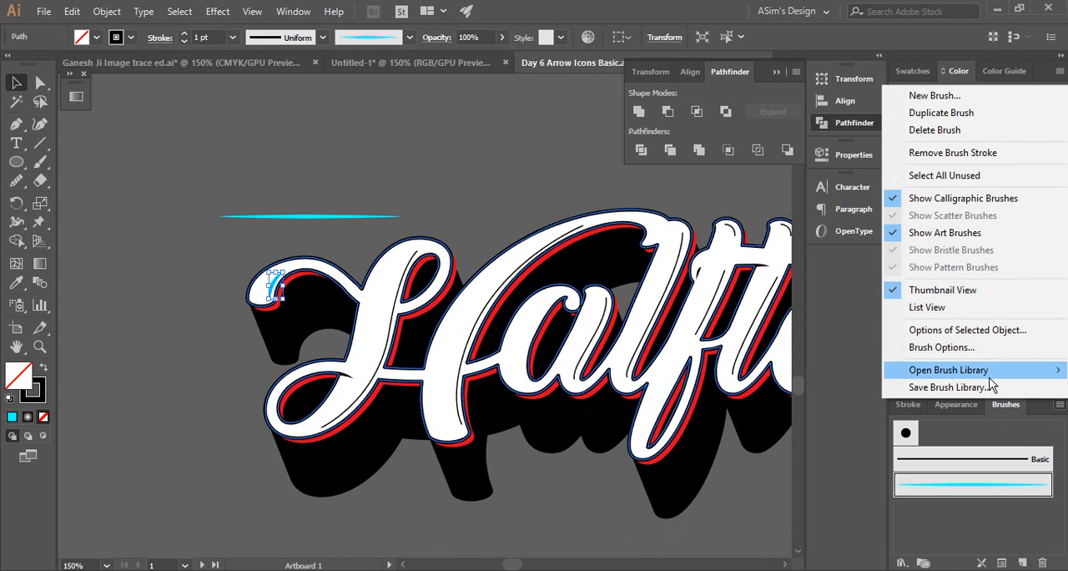
mouse_move(990, 377)
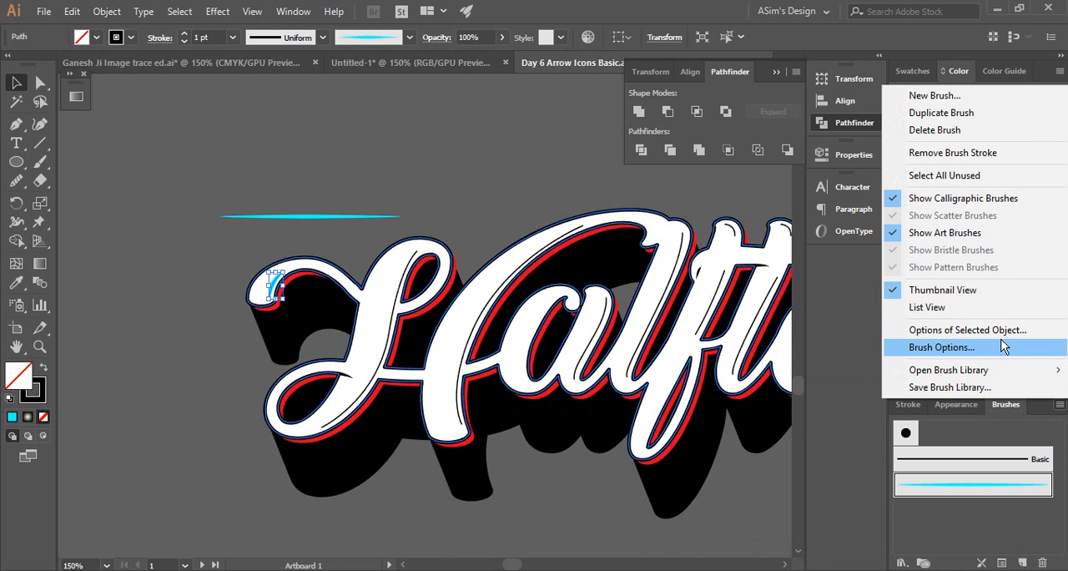
click(665, 8)
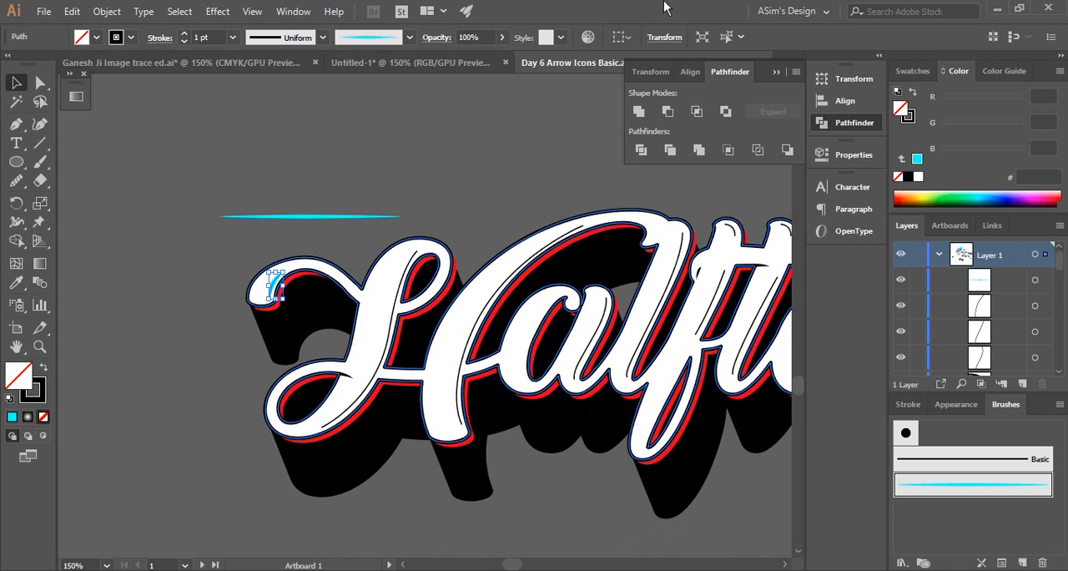
Select all the remaining black inline strokes across the Halftone letters and apply the cyan tapered art brush to them
key(ctrl+minus)
drag(634, 392, 445, 339)
click(358, 301)
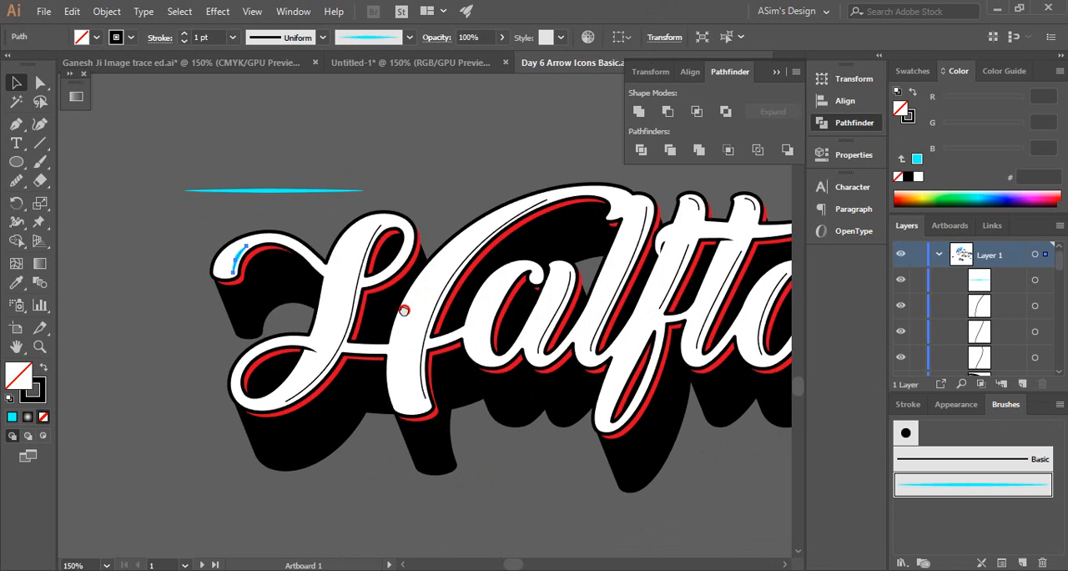
click(251, 287)
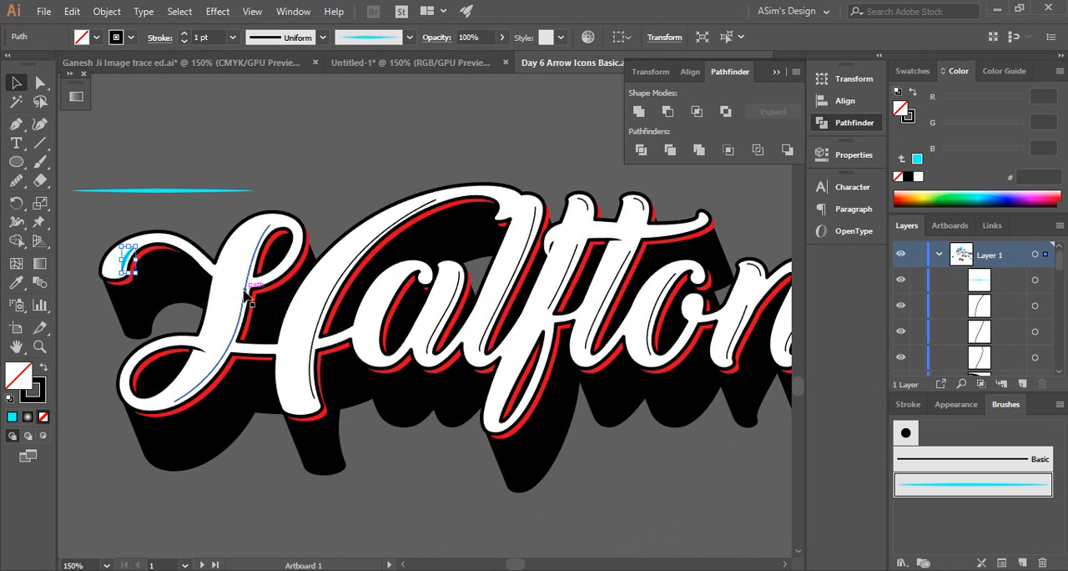
shift+click(336, 284)
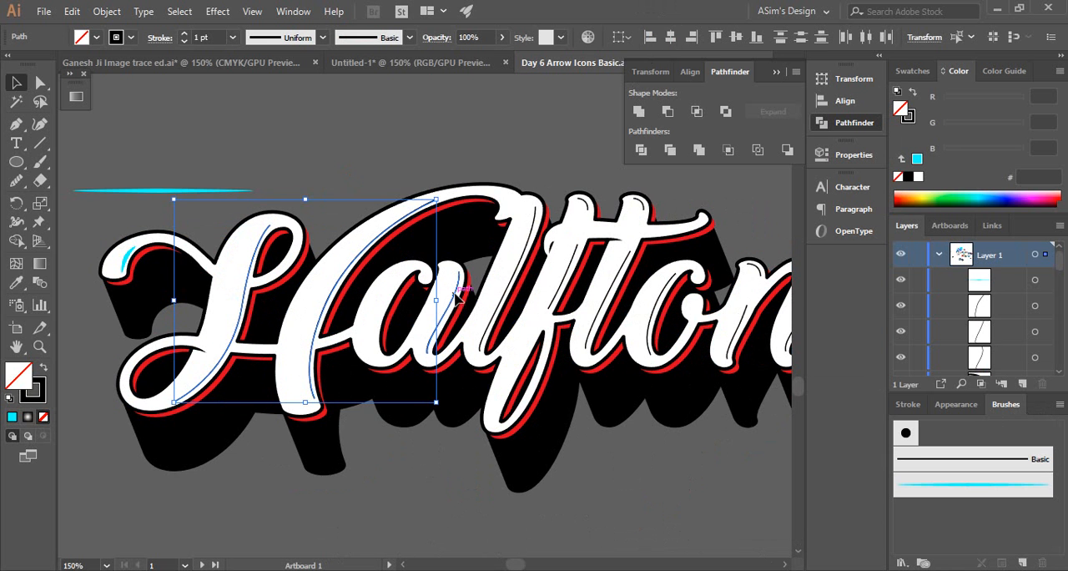
shift+click(573, 247)
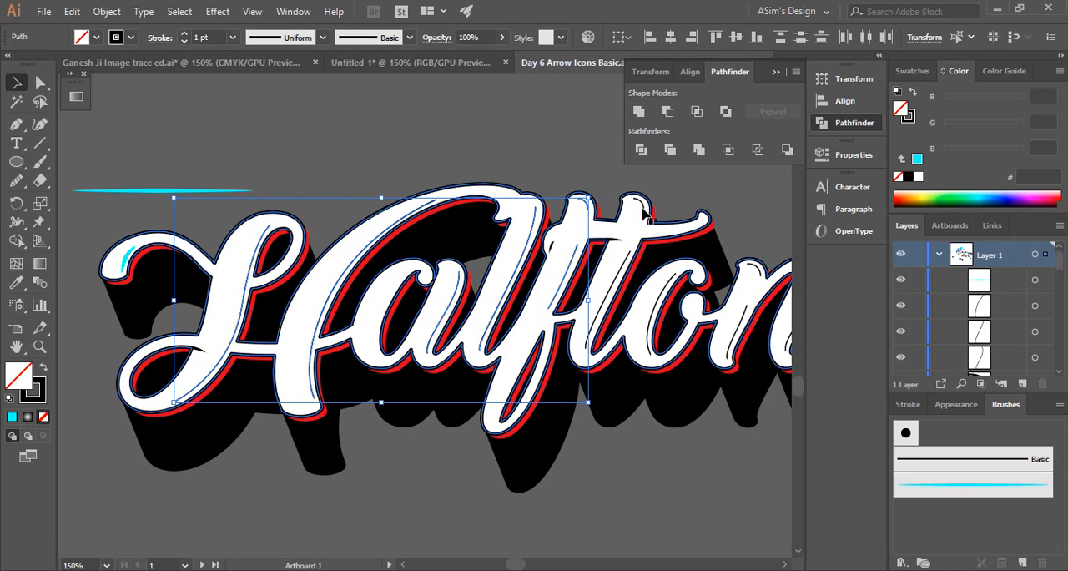
shift+click(623, 276)
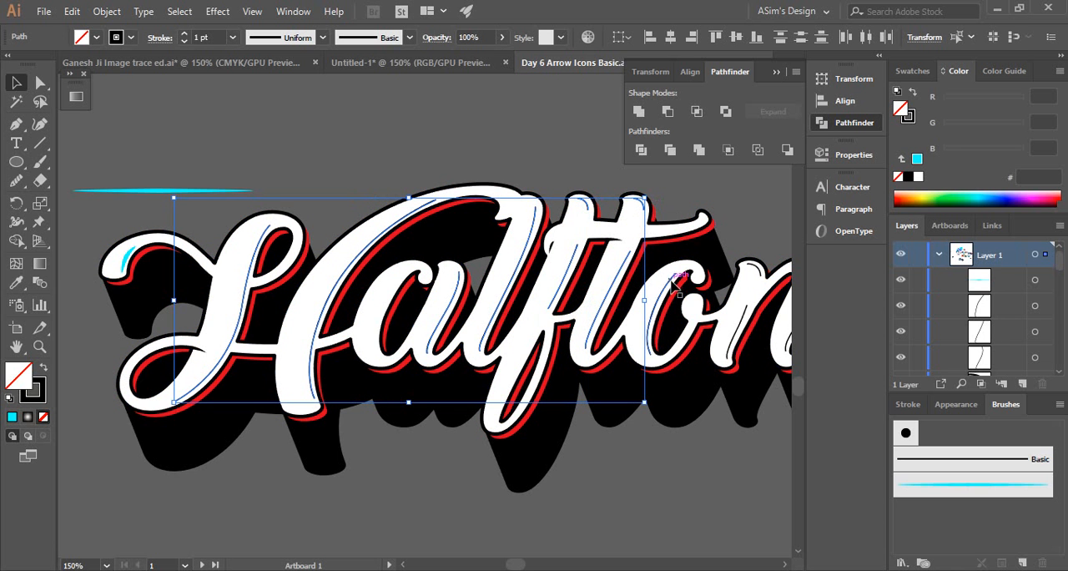
shift+click(758, 277)
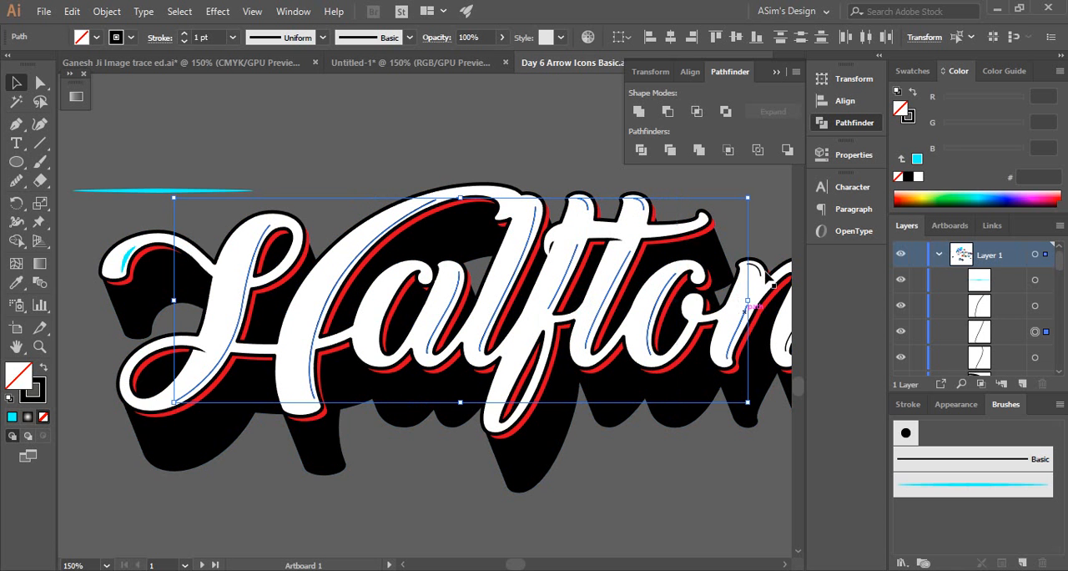
scroll(755, 280, right, 5)
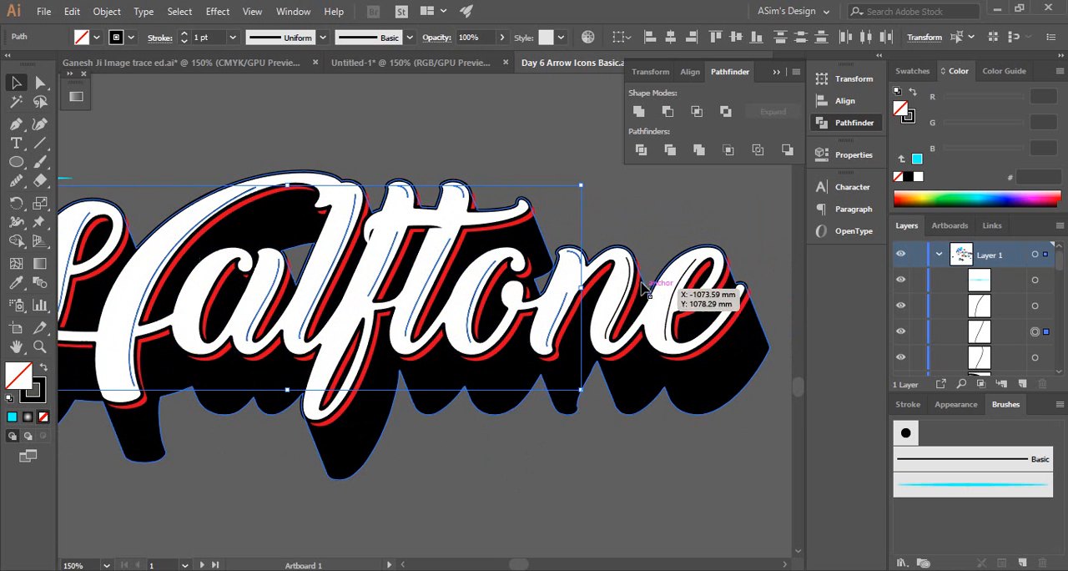
shift+click(634, 283)
shift+click(667, 241)
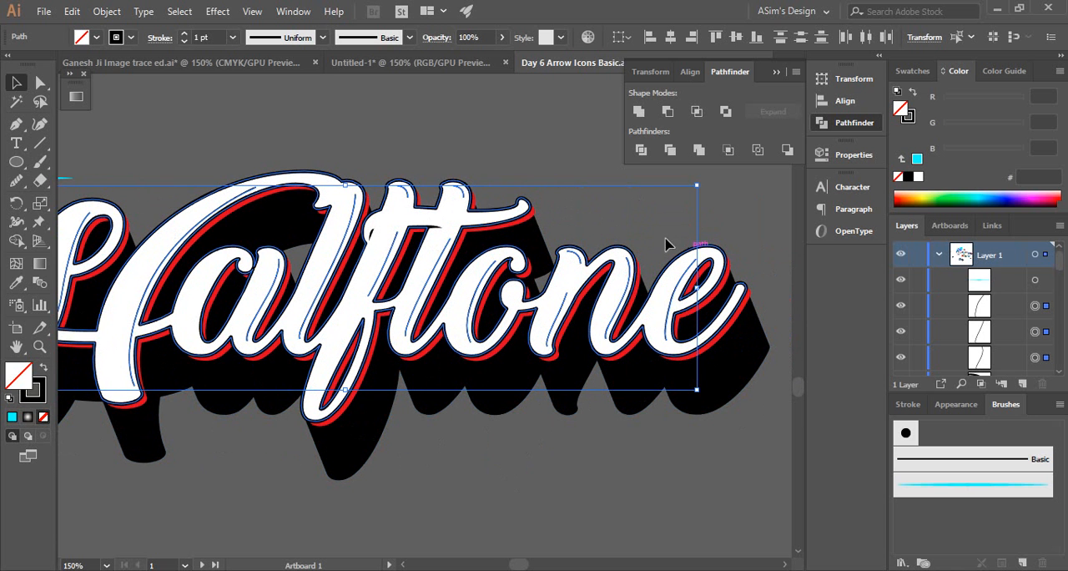
click(938, 490)
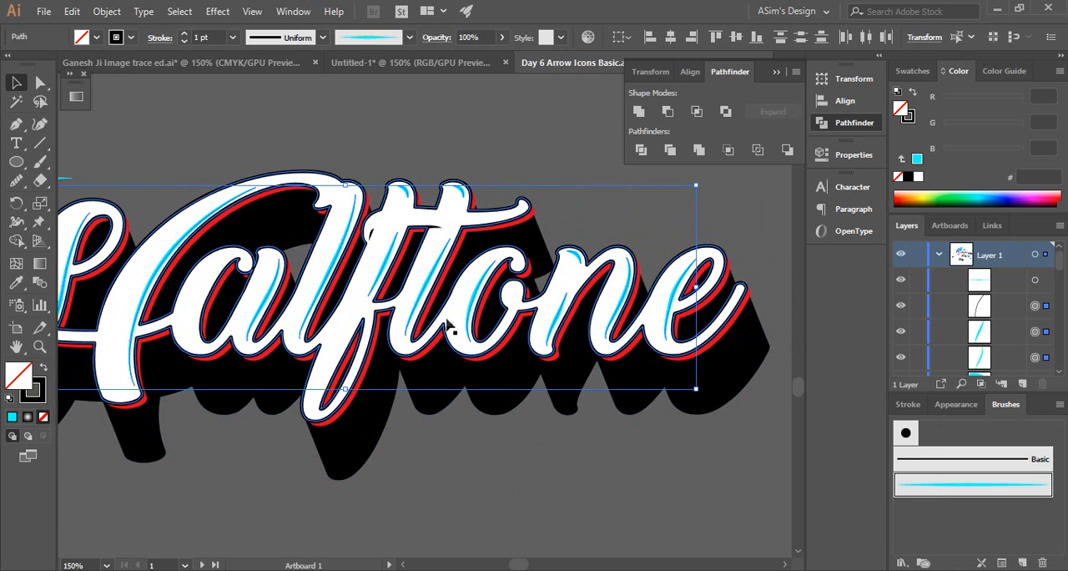
click(499, 136)
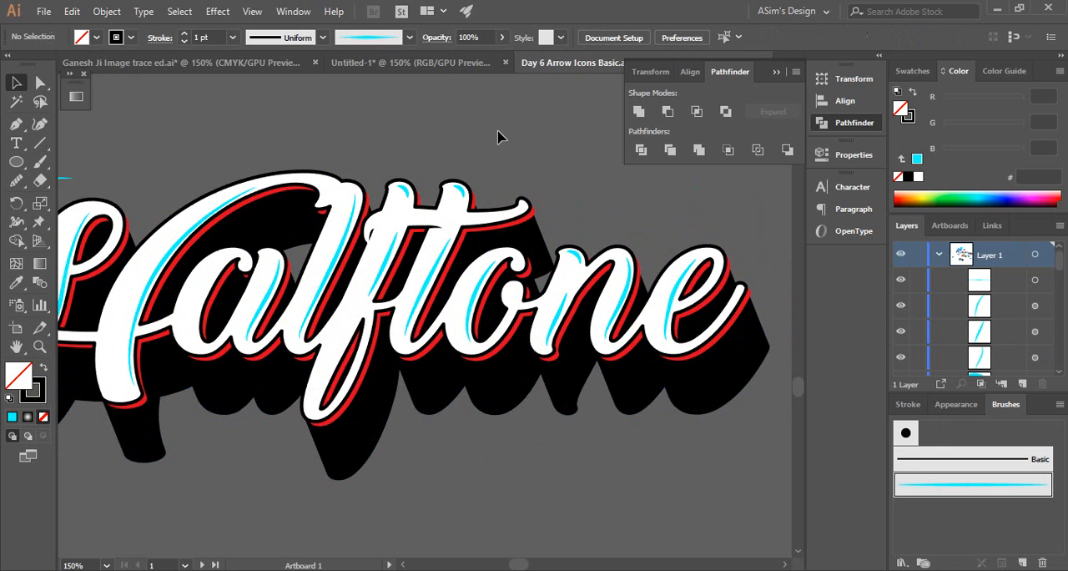
Draw a curved three-point inline path down the left side of the letter a's bowl with the Pen tool
ctrl+alt+click(447, 282)
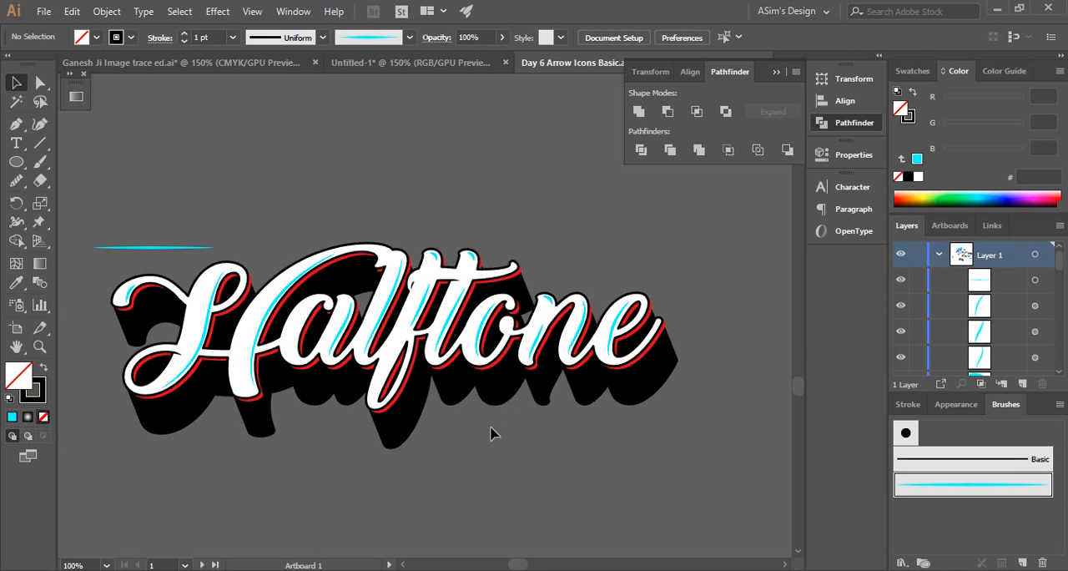
ctrl+click(319, 293)
ctrl+click(401, 393)
ctrl+click(476, 303)
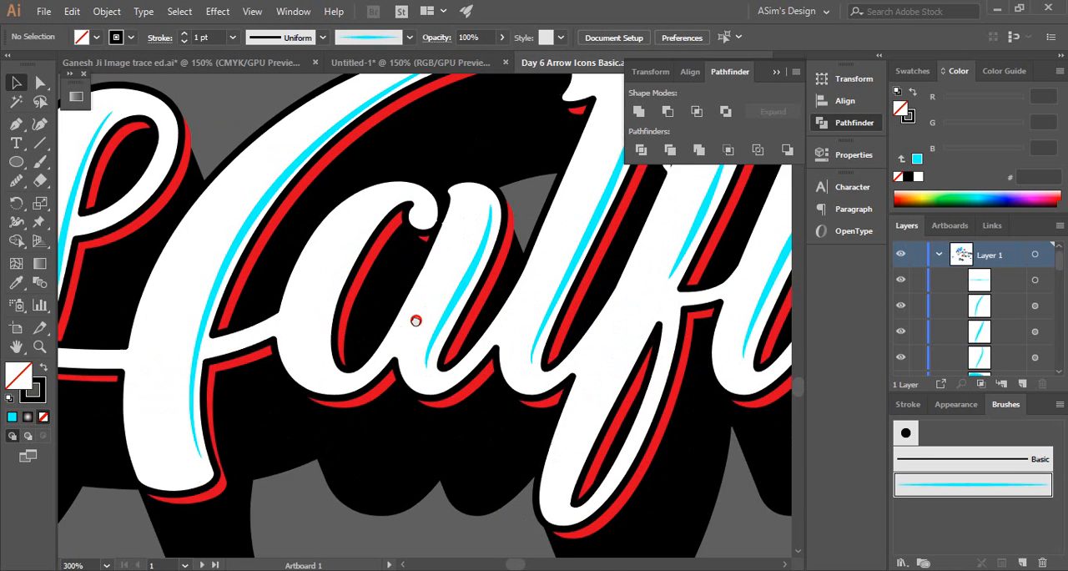
drag(414, 320, 403, 397)
click(16, 124)
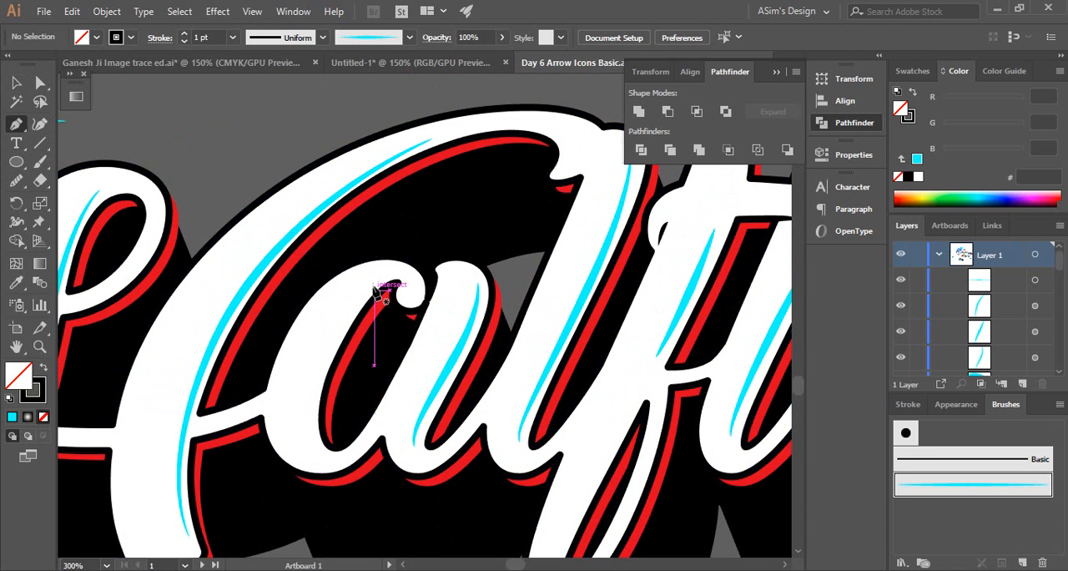
click(374, 284)
drag(323, 365, 311, 409)
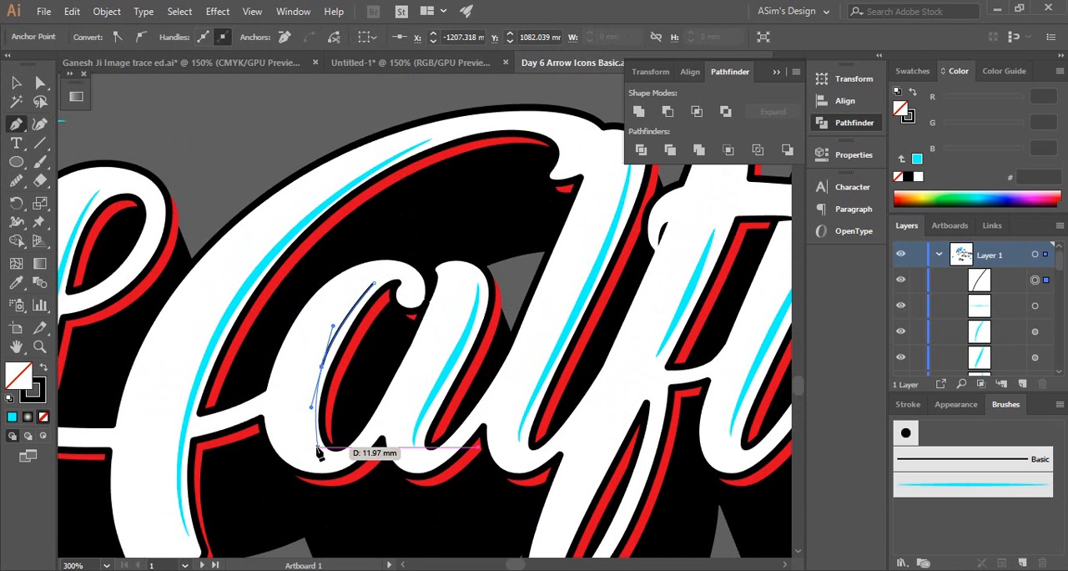
drag(317, 449, 342, 460)
key(v)
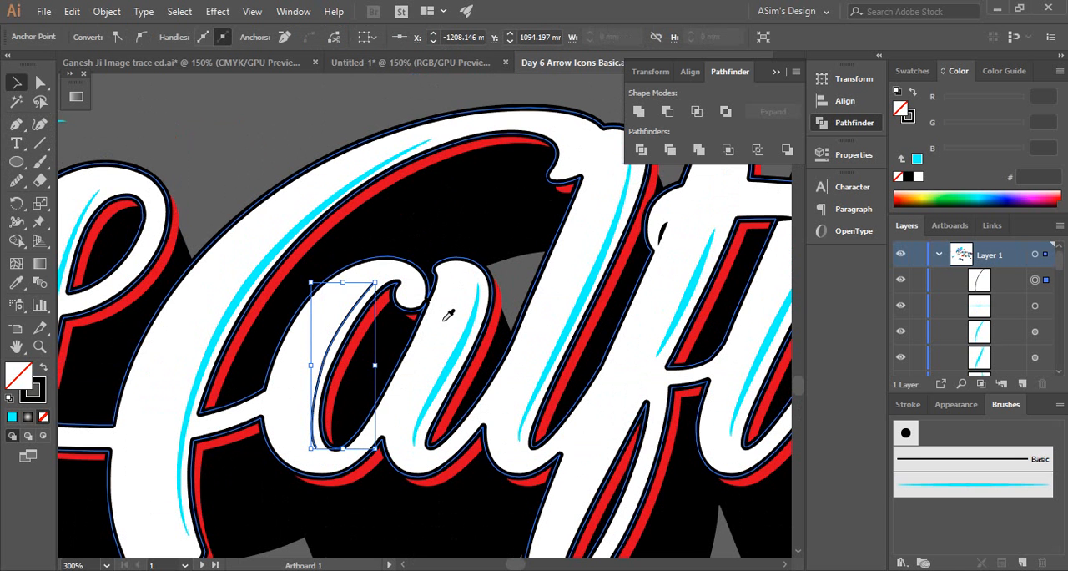
Apply the cyan tapered art brush to the new inline path in the letter a
key(i)
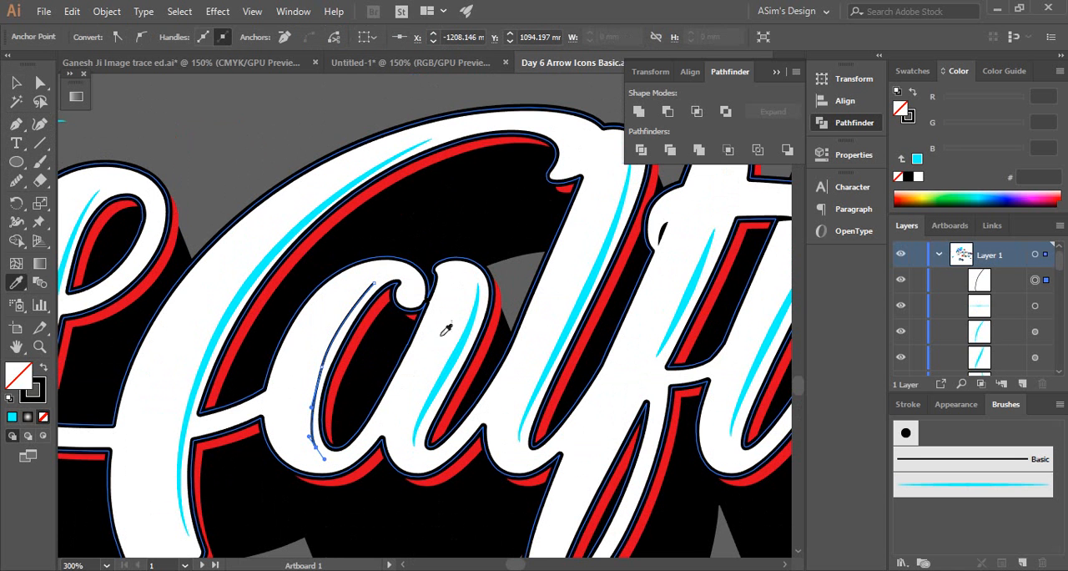
click(992, 486)
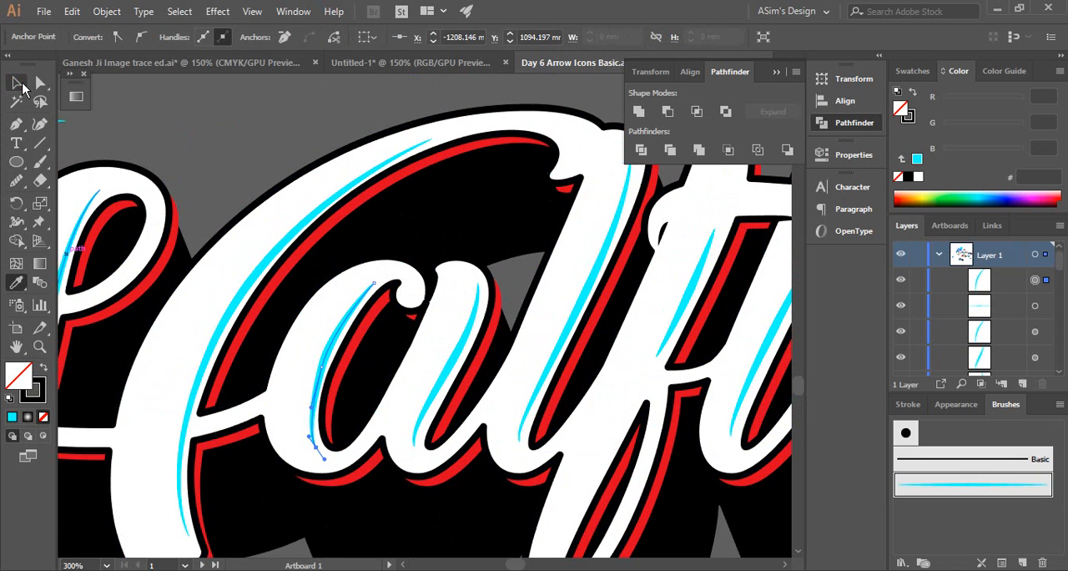
click(17, 83)
Refine the curve of the a's inline stroke by slightly adjusting the upper handle of its middle anchor point
ctrl+click(320, 415)
ctrl+click(434, 268)
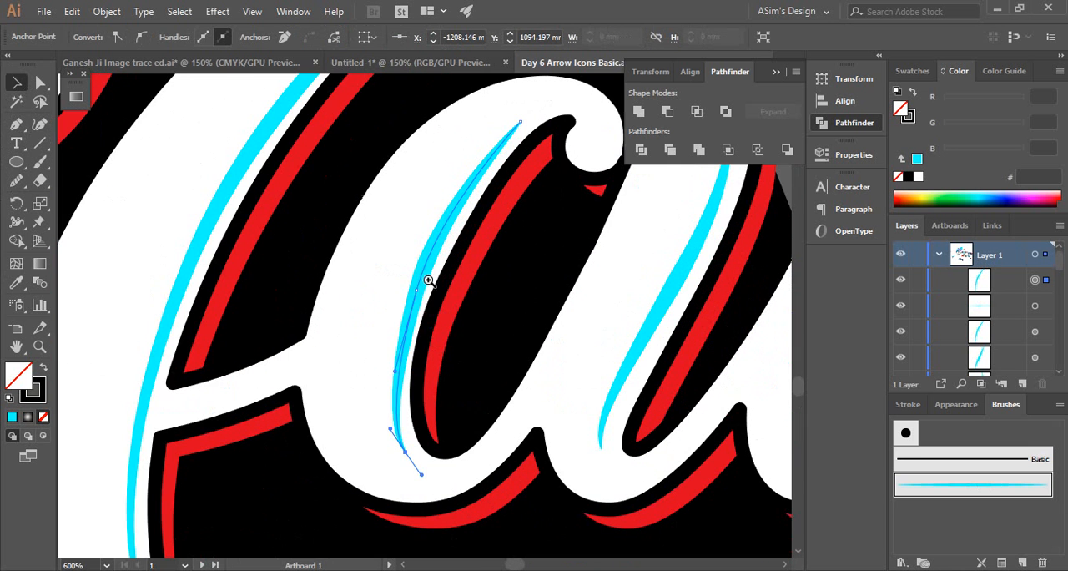
click(417, 294)
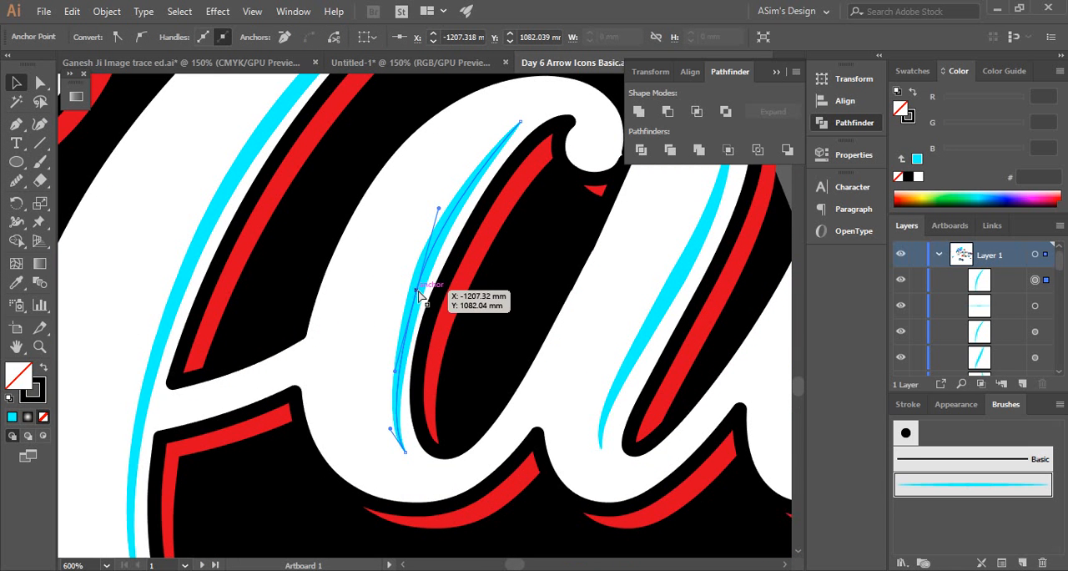
mouse_move(438, 208)
mouse_down()
mouse_move(429, 220)
mouse_move(444, 206)
mouse_up()
click(325, 199)
ctrl+alt+click(393, 313)
ctrl+alt+click(394, 325)
ctrl+alt+click(394, 326)
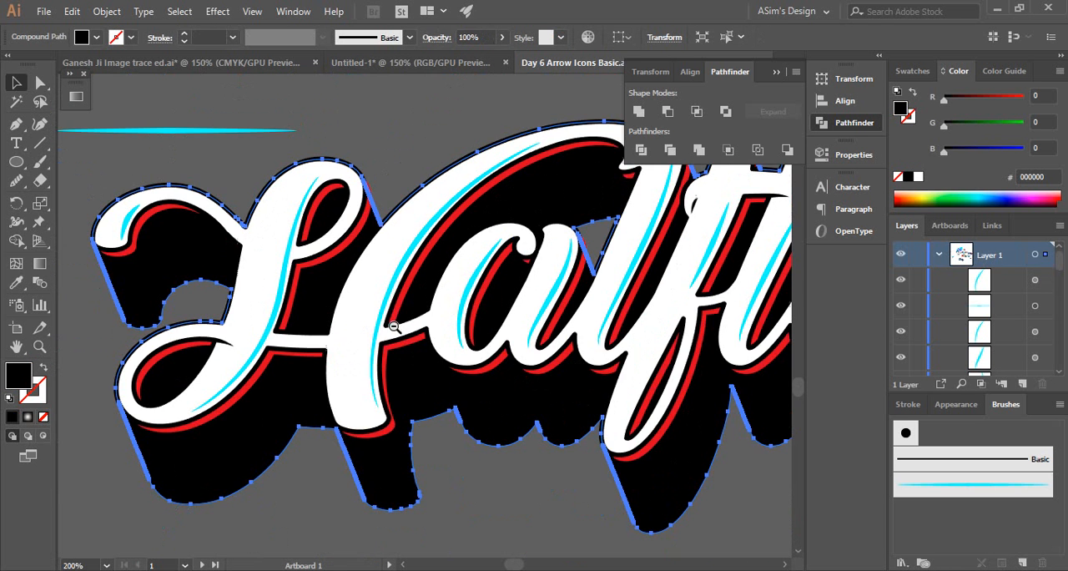
Refine the long curved inline stroke of the letter H by extending the upper handle of its middle anchor point, and deselect the path
ctrl+alt+click(464, 383)
drag(478, 265, 423, 317)
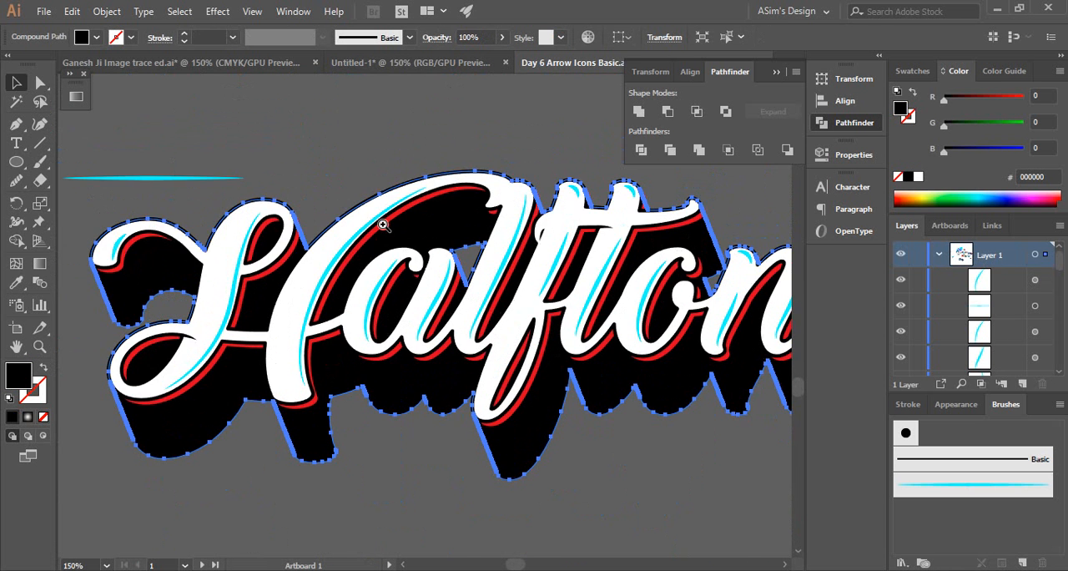
ctrl+click(382, 224)
ctrl+click(413, 317)
click(440, 311)
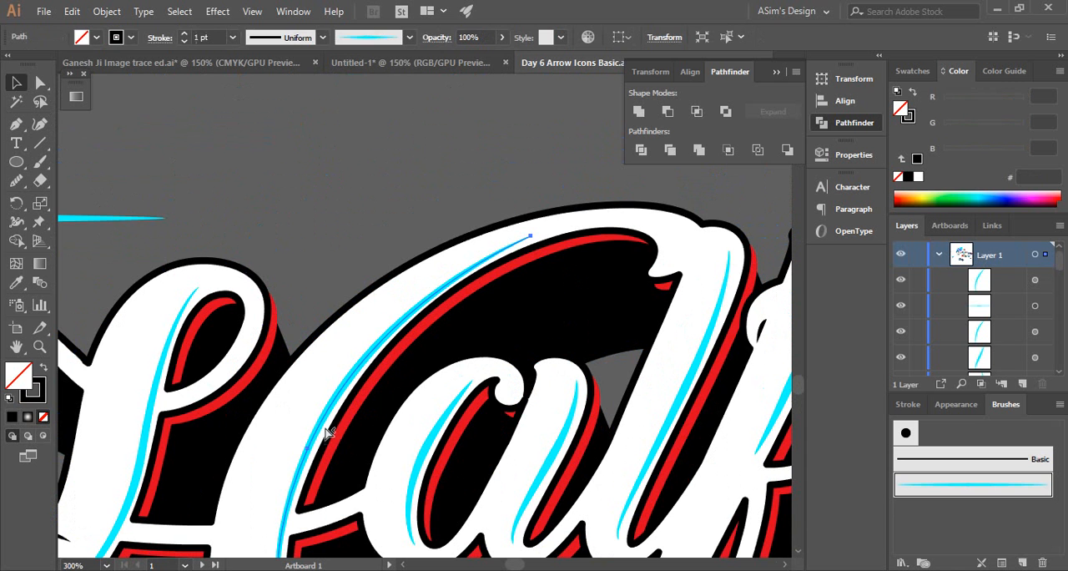
click(307, 452)
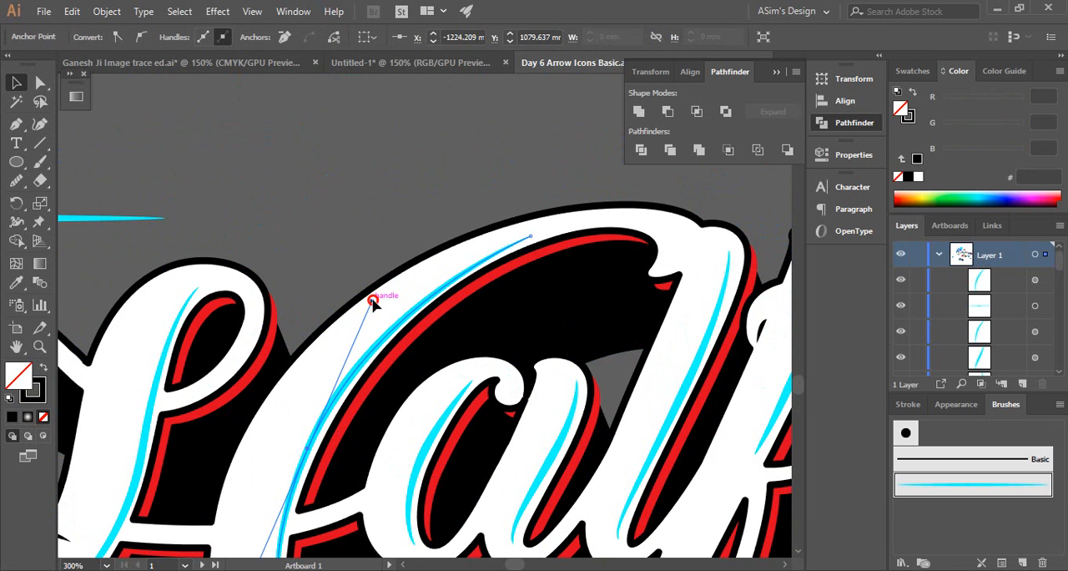
drag(373, 302, 389, 280)
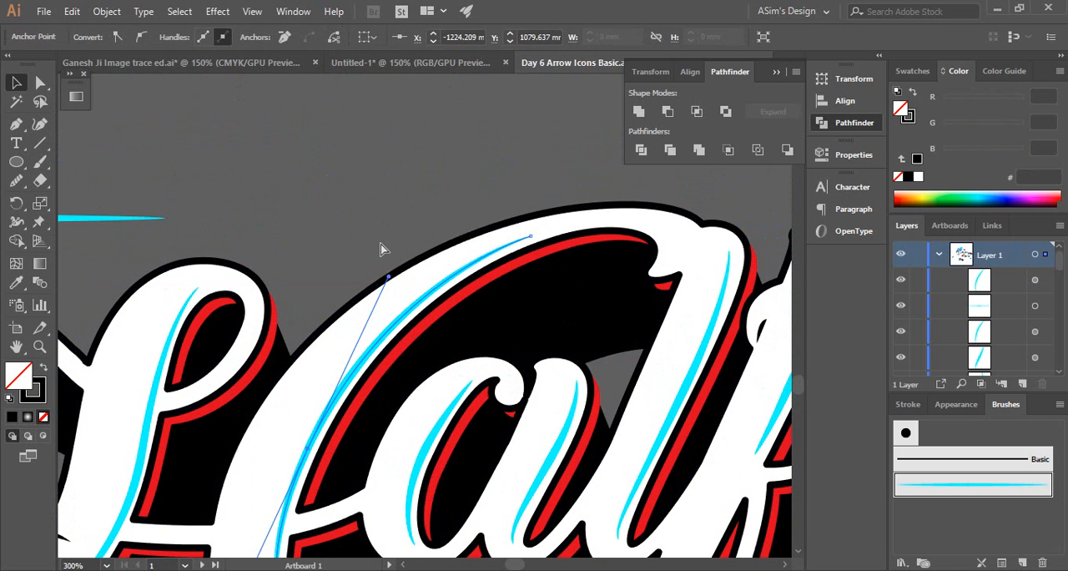
key(ctrl+shift+a)
Select the short inline strokes at the H's curl and the tops of the f, t and n, and reduce their stroke weight to 0.5 pt
ctrl+alt+click(429, 371)
ctrl+alt+click(429, 372)
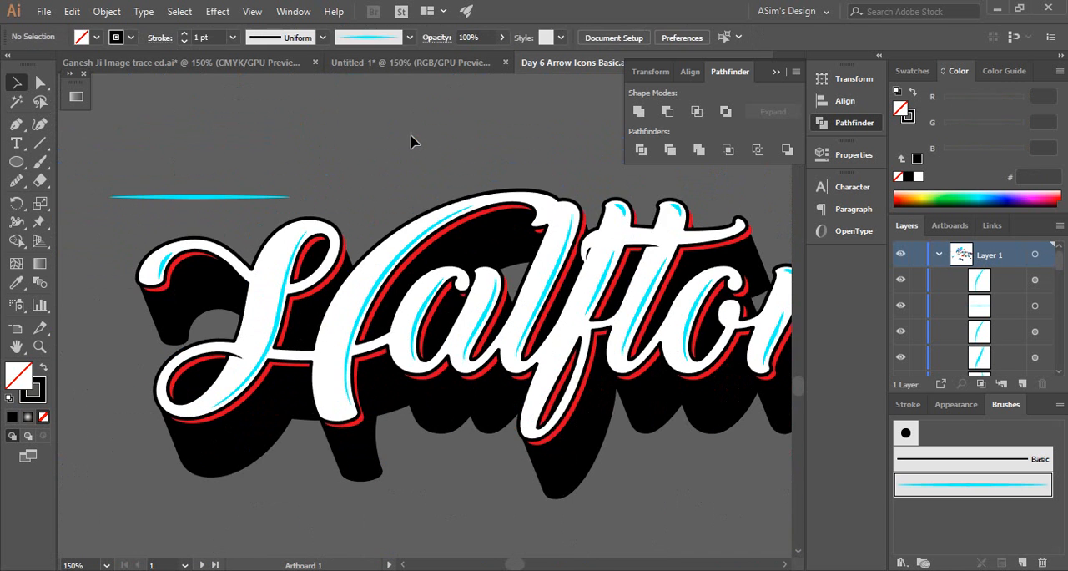
ctrl+alt+click(447, 286)
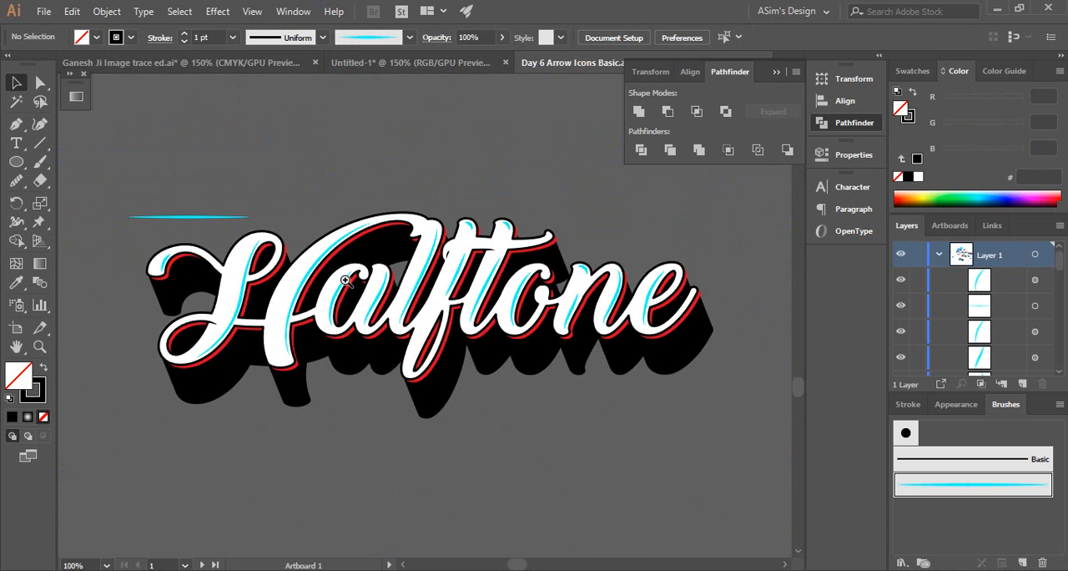
ctrl+click(346, 281)
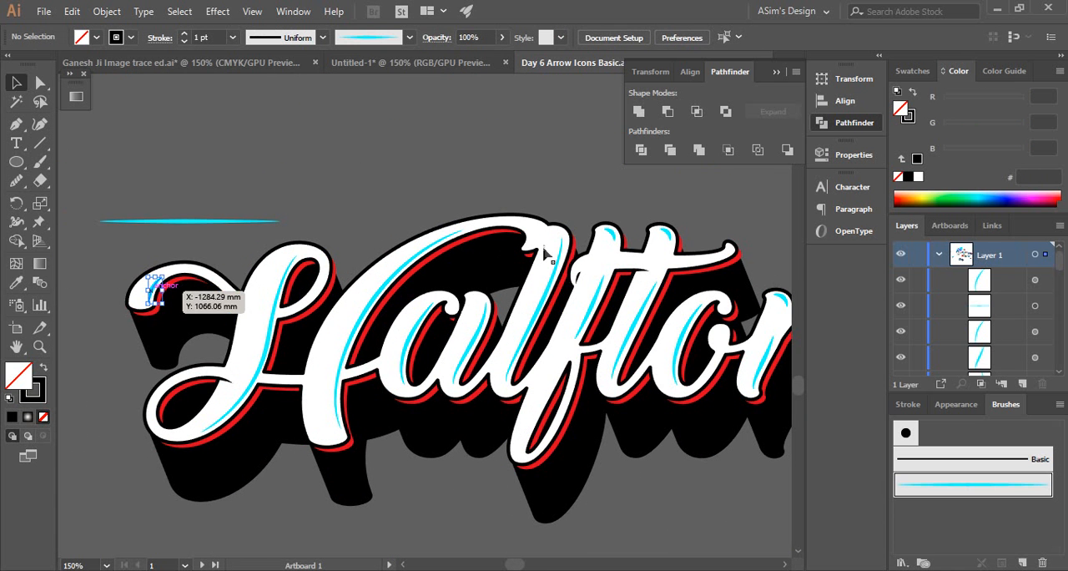
click(619, 240)
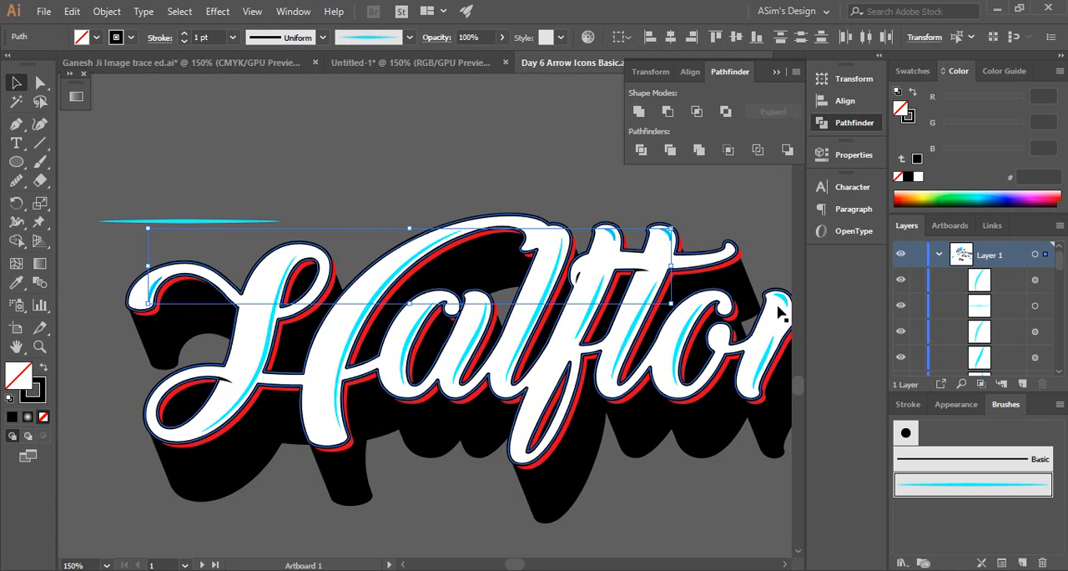
drag(622, 350, 448, 307)
drag(373, 346, 531, 356)
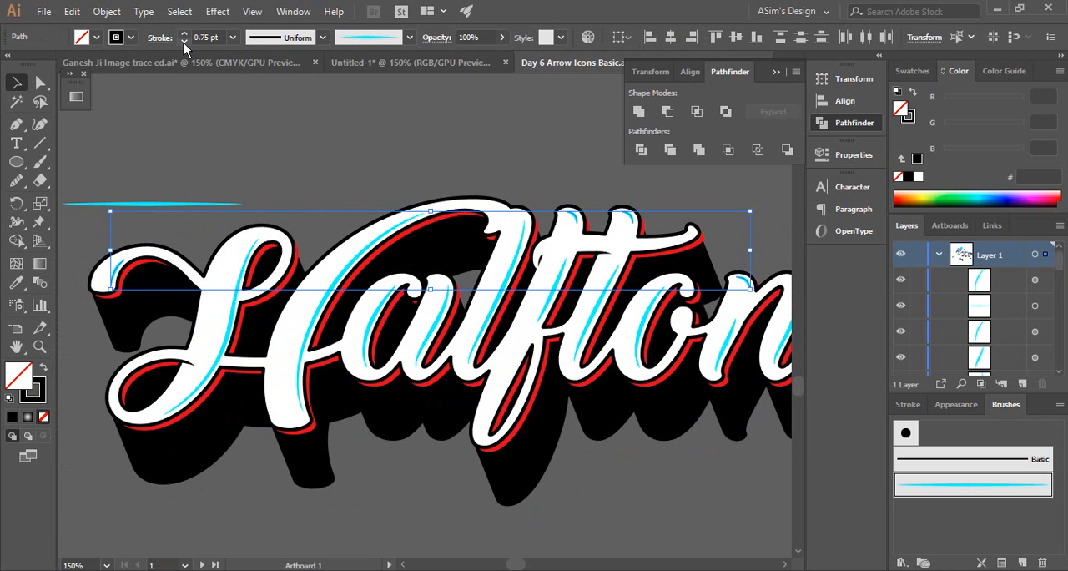
click(183, 42)
click(273, 116)
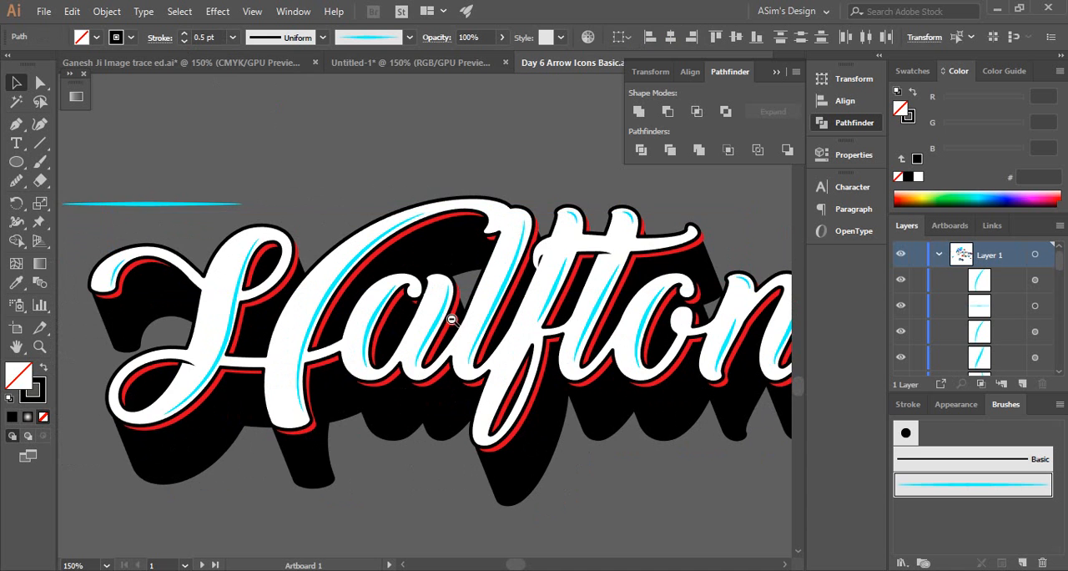
Move the cyan tapered source shape farther above the lettering, try deleting it, and undo the deletion
key(ctrl+minus)
drag(455, 324, 393, 339)
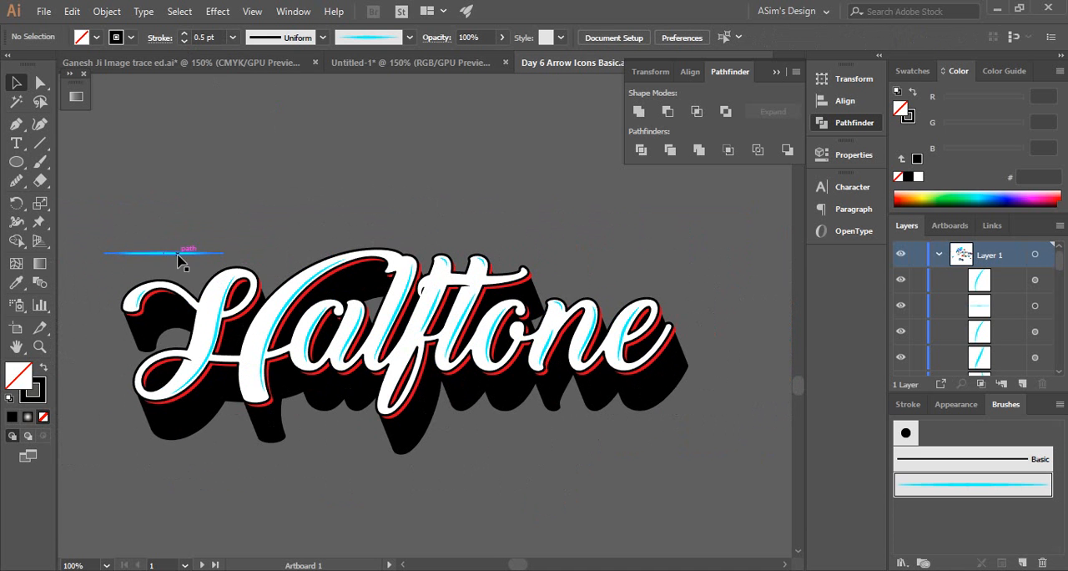
drag(181, 252, 190, 110)
key(ctrl+minus)
drag(449, 340, 503, 331)
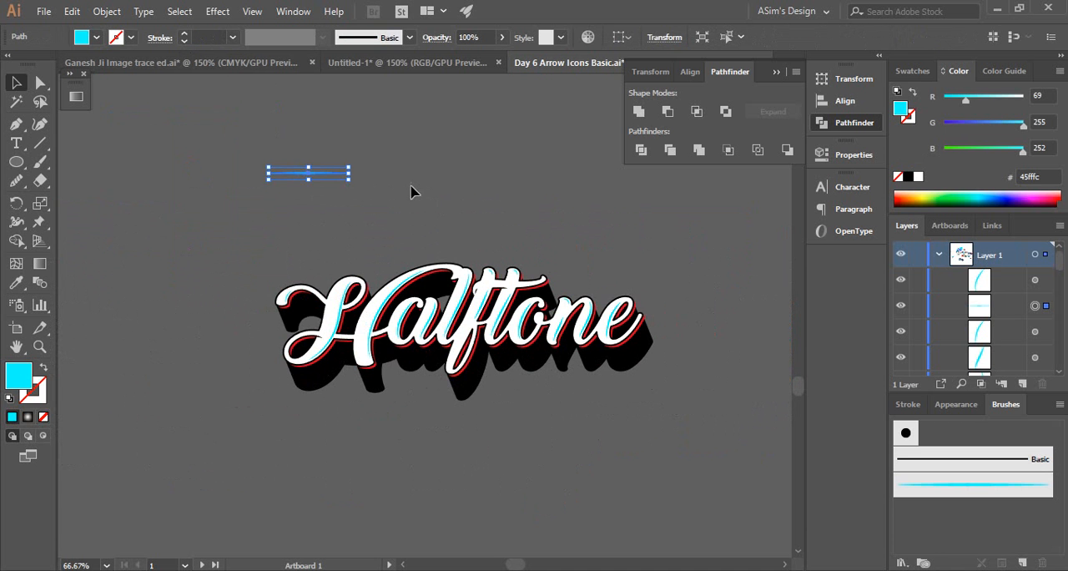
key(Delete)
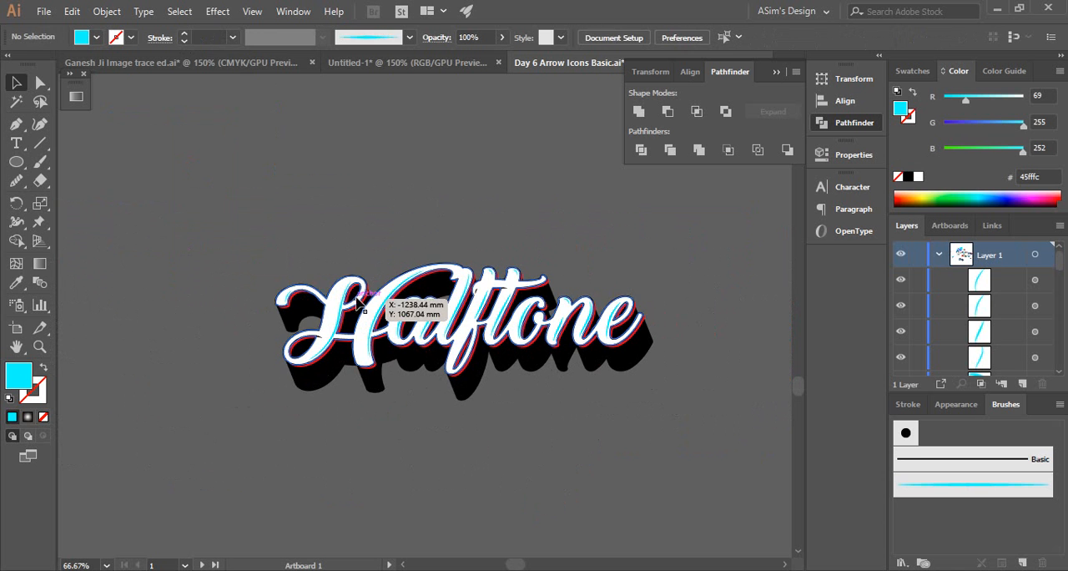
key(ctrl+z)
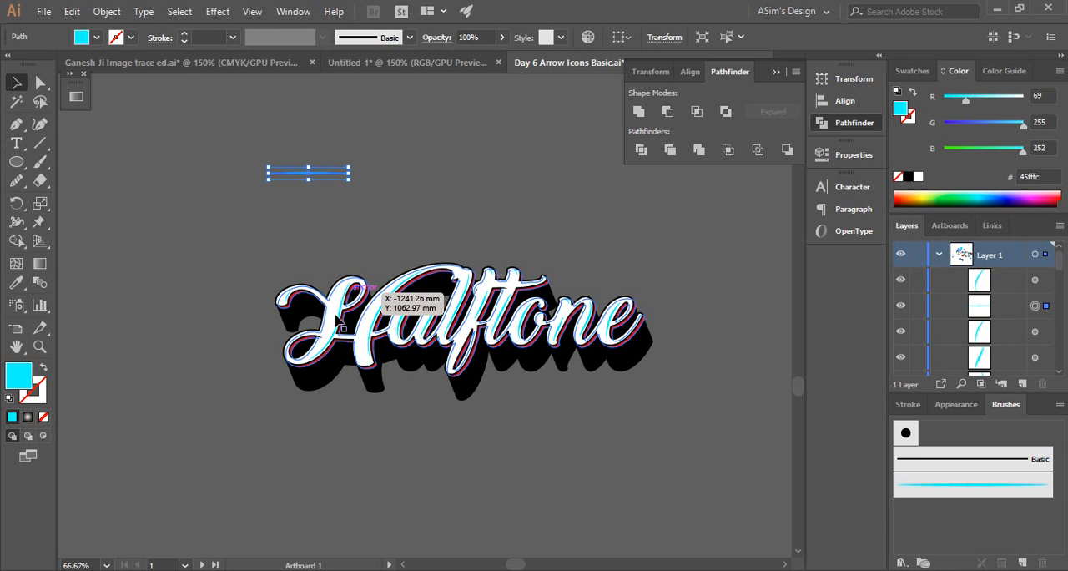
Draw a large cyan (45fffc) background rectangle around the Halftone lettering and send it to the back
click(16, 162)
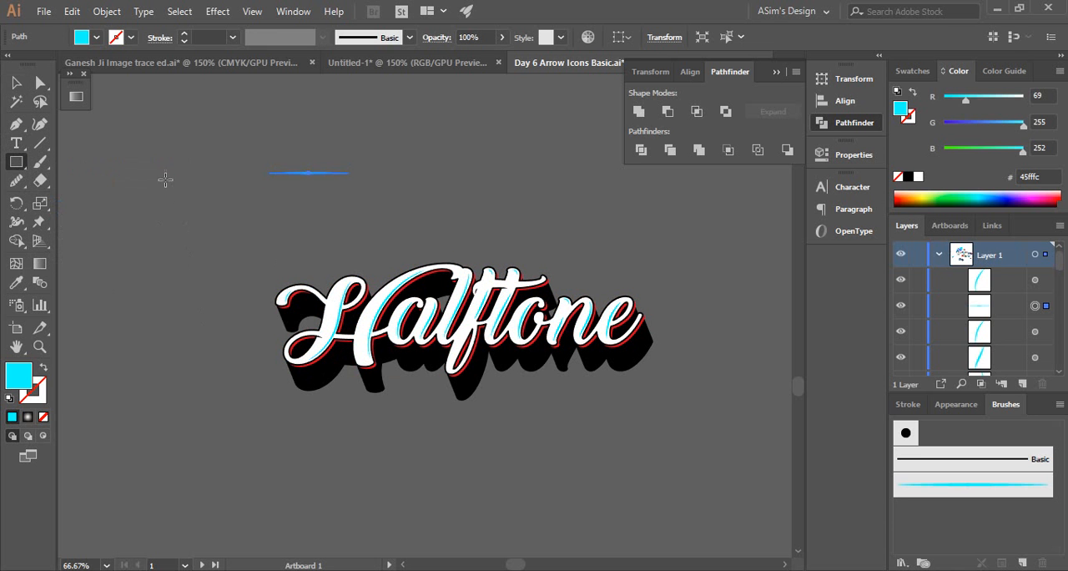
drag(165, 179, 734, 489)
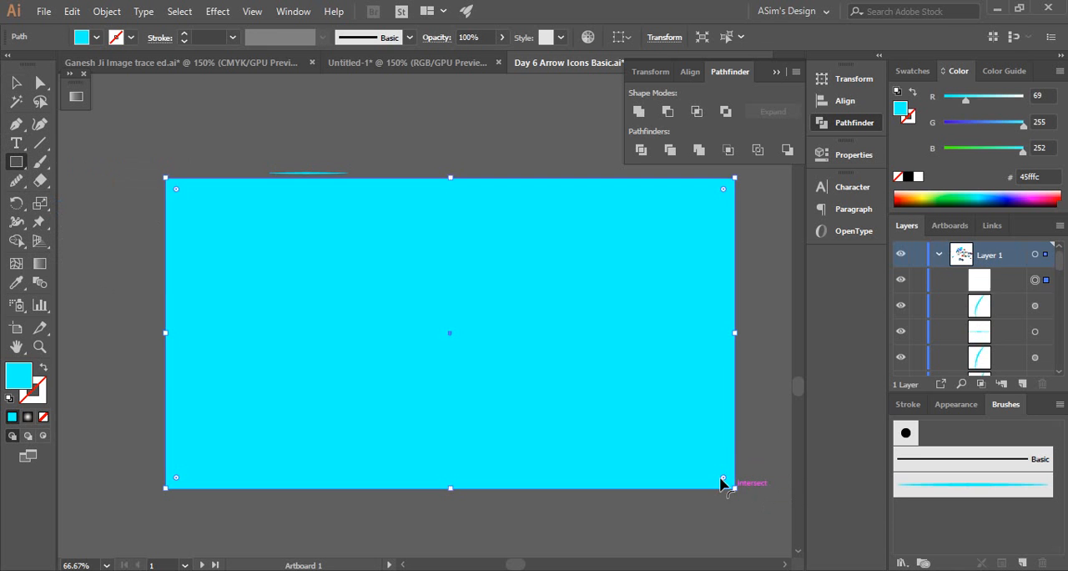
click(16, 82)
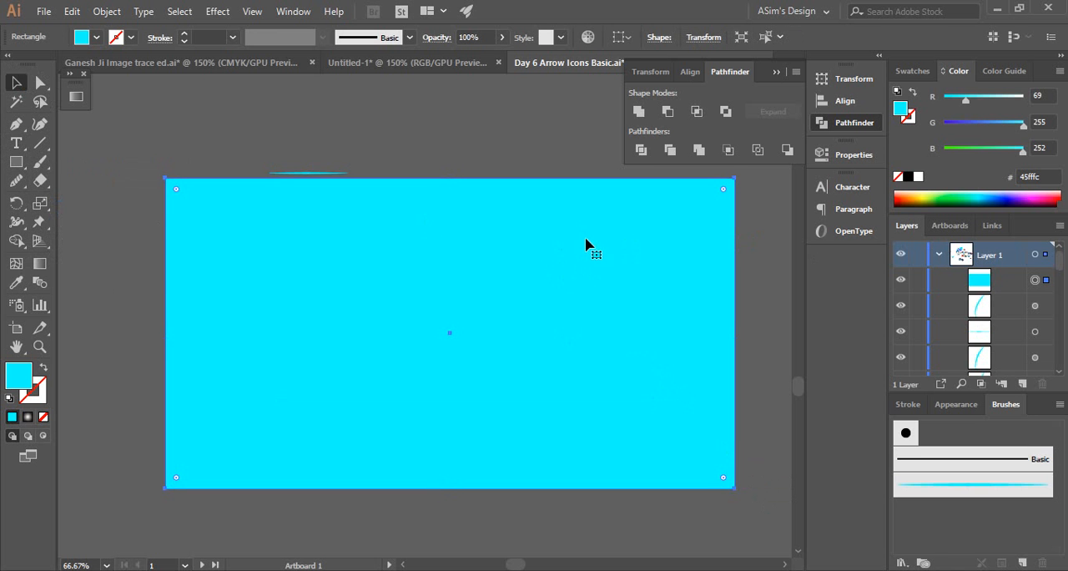
right_click(587, 237)
mouse_move(632, 481)
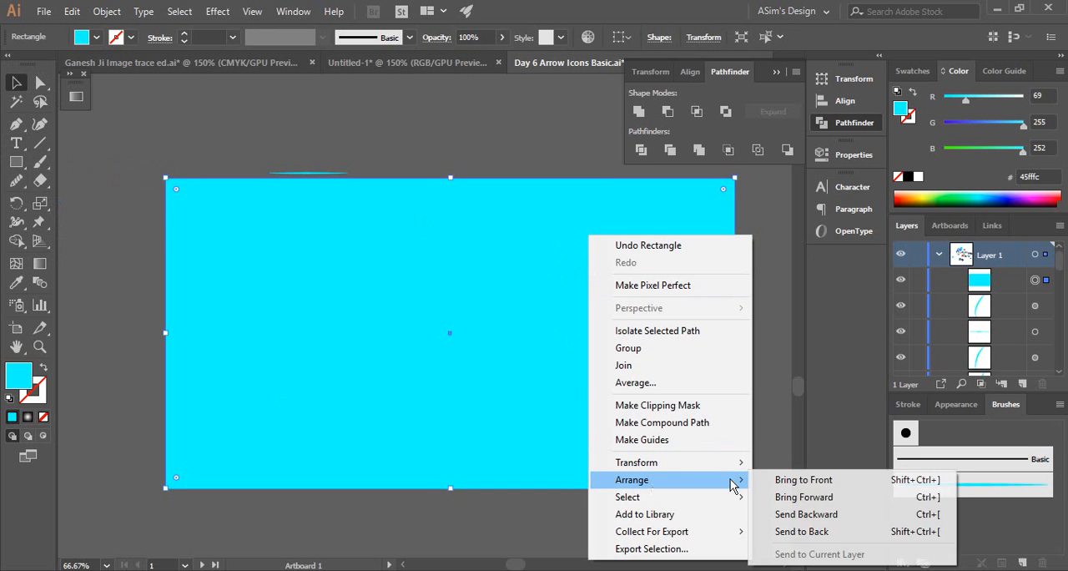
click(801, 541)
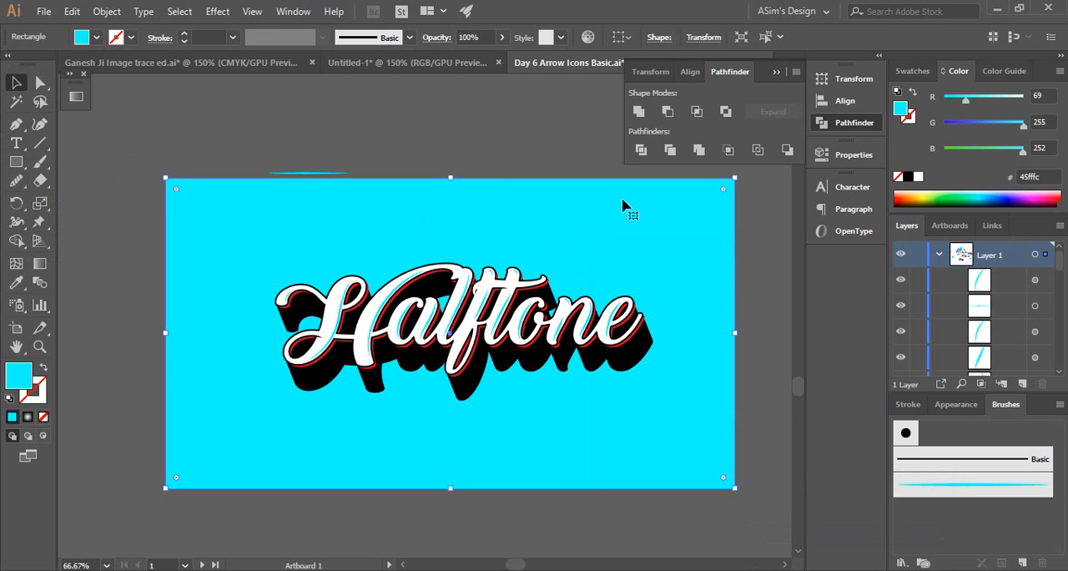
click(518, 147)
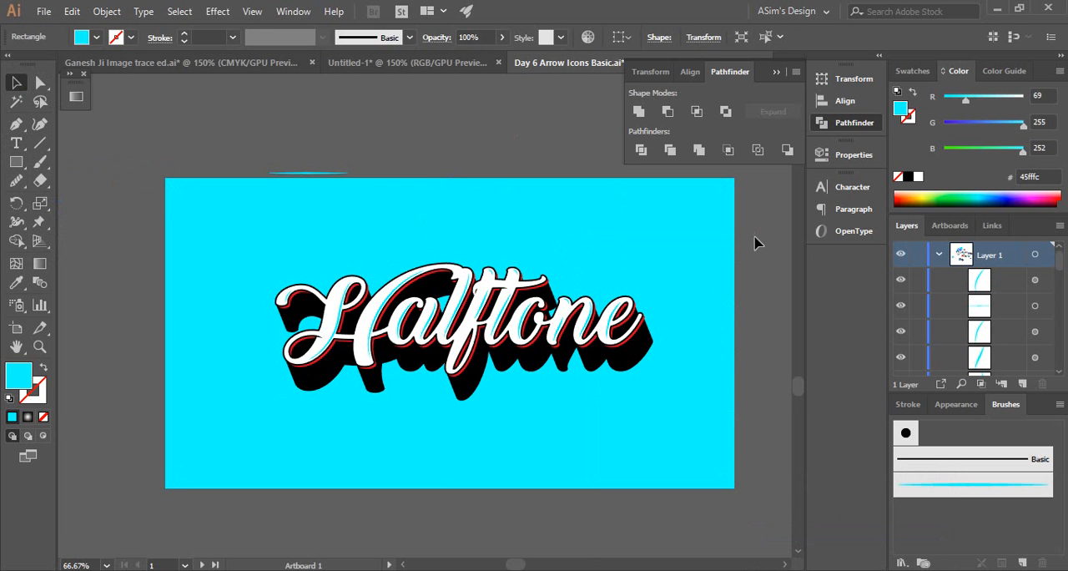
Delete the loose cyan tapered source shape above the background rectangle
click(679, 203)
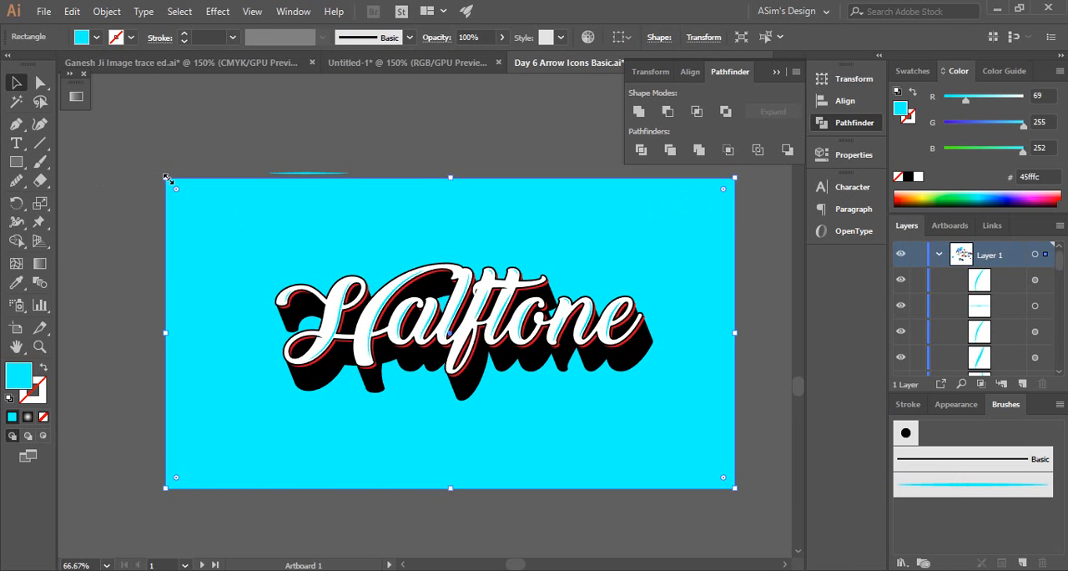
drag(166, 178, 167, 177)
click(285, 173)
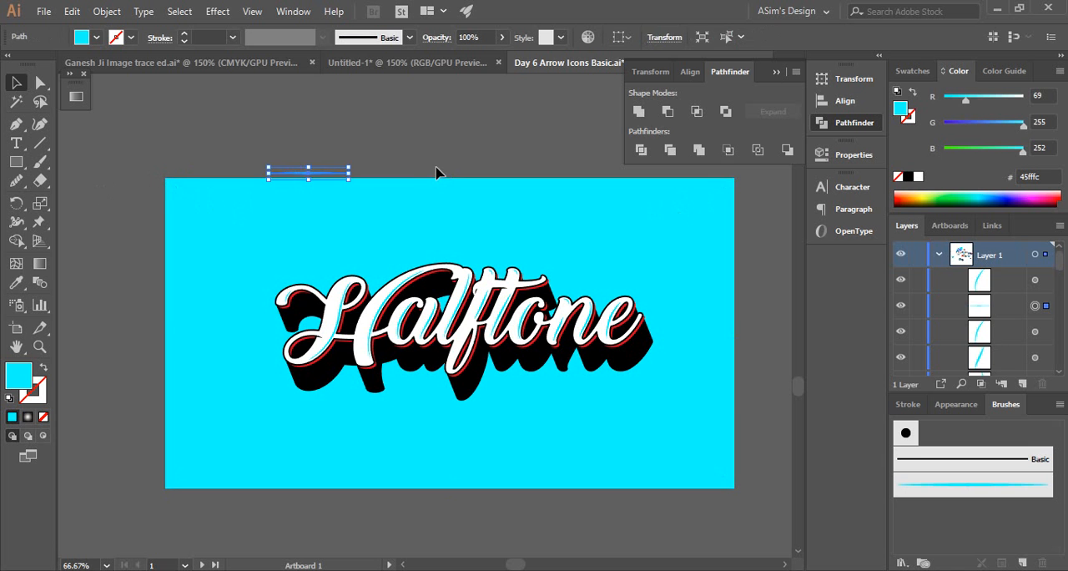
key(Delete)
Select all parts of the Halftone lettering without the background and group them
drag(486, 329, 378, 323)
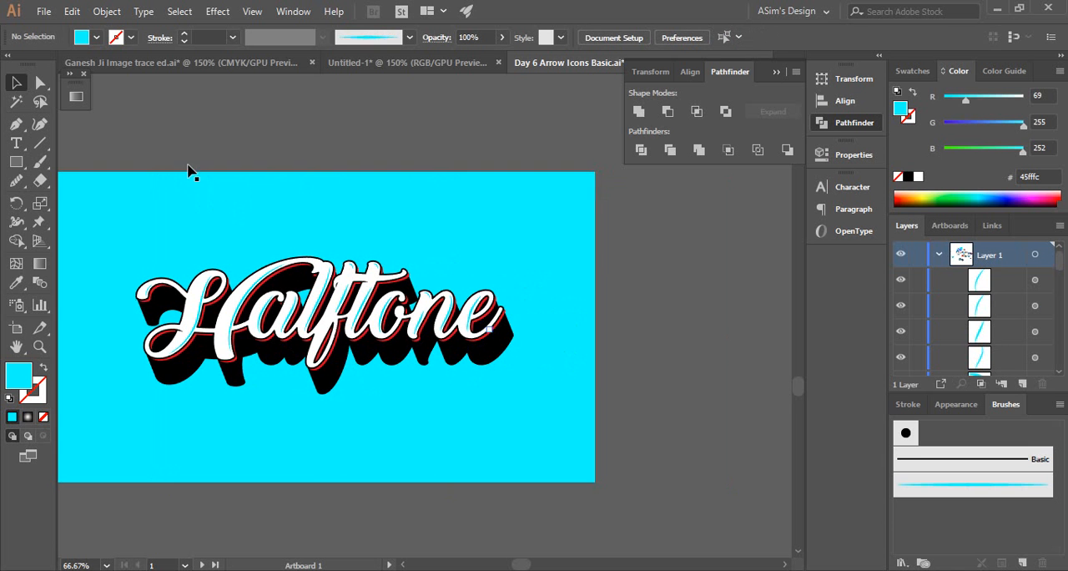
drag(493, 382, 539, 393)
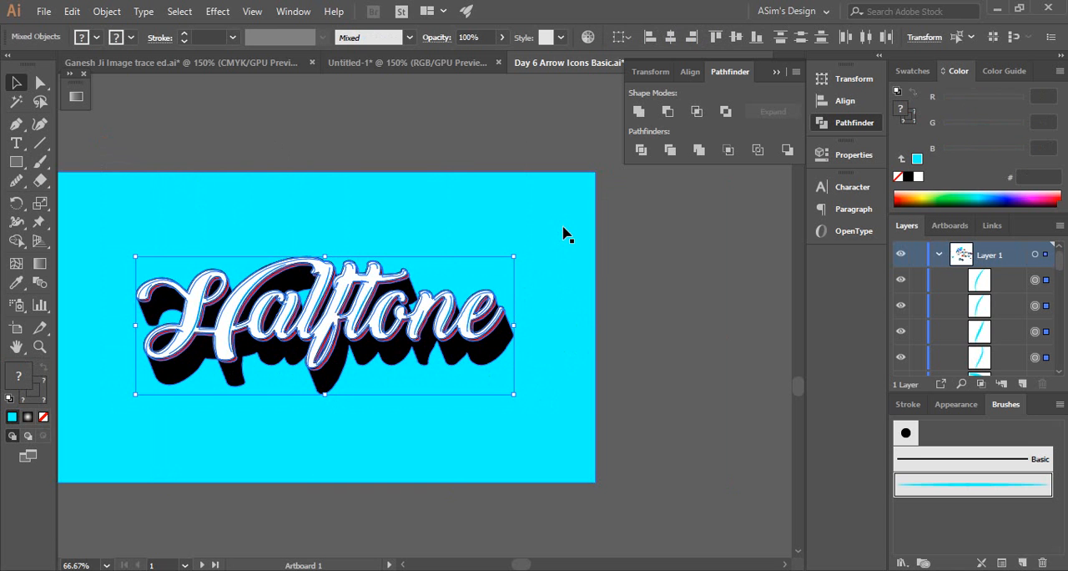
key(ctrl+g)
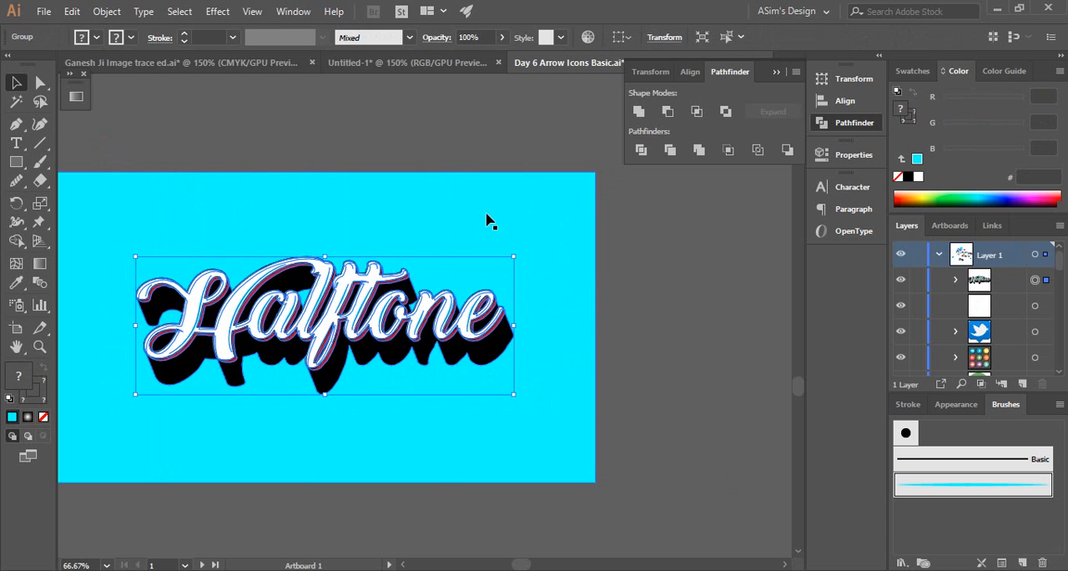
Center the lettering group horizontally and vertically on the cyan background rectangle, using the rectangle as the key object
shift+click(486, 219)
click(485, 213)
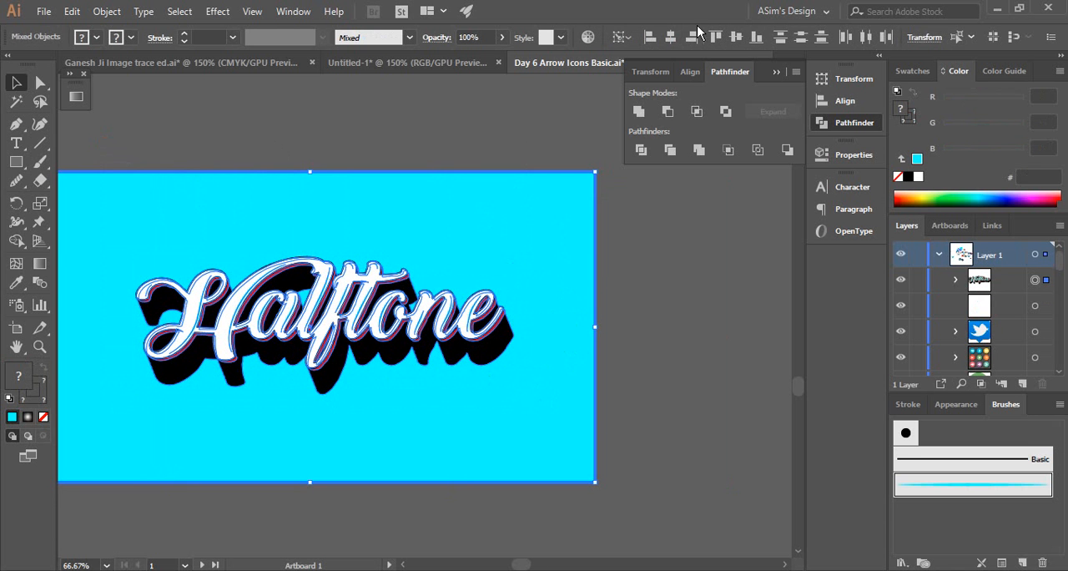
click(671, 37)
click(736, 37)
click(449, 146)
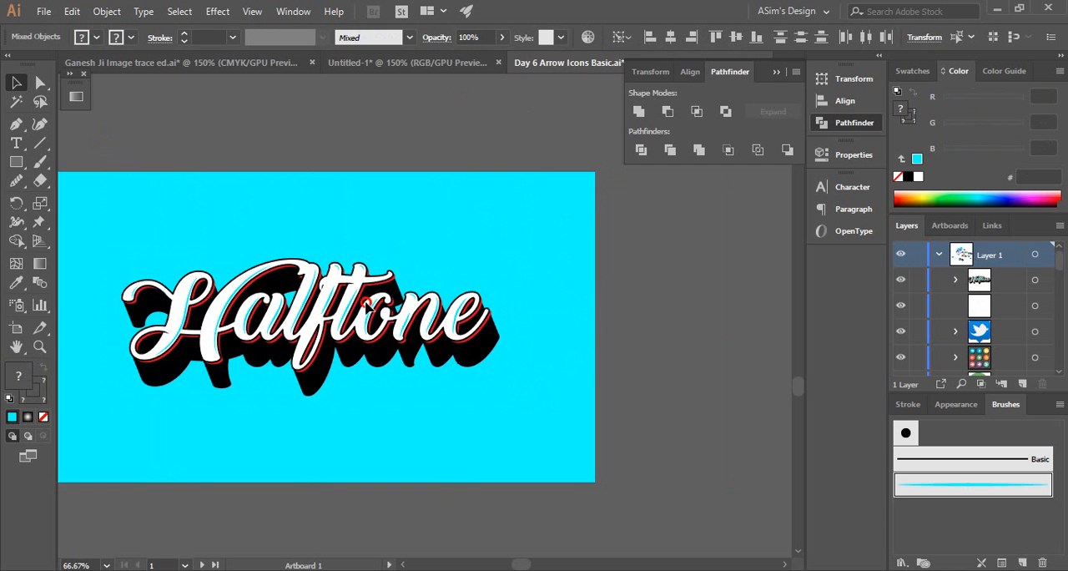
ctrl+alt+click(367, 301)
drag(438, 331, 448, 354)
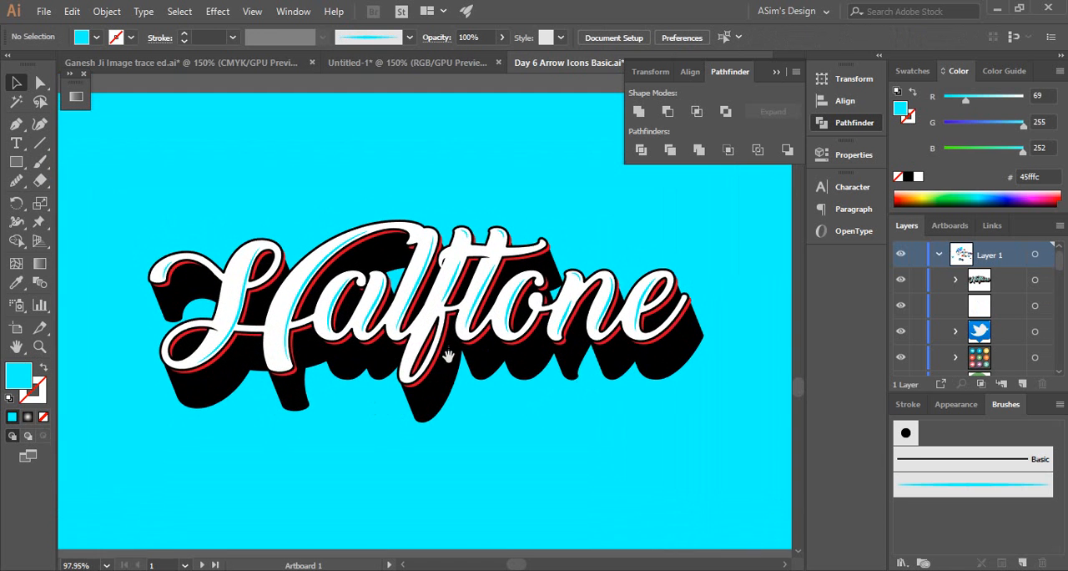